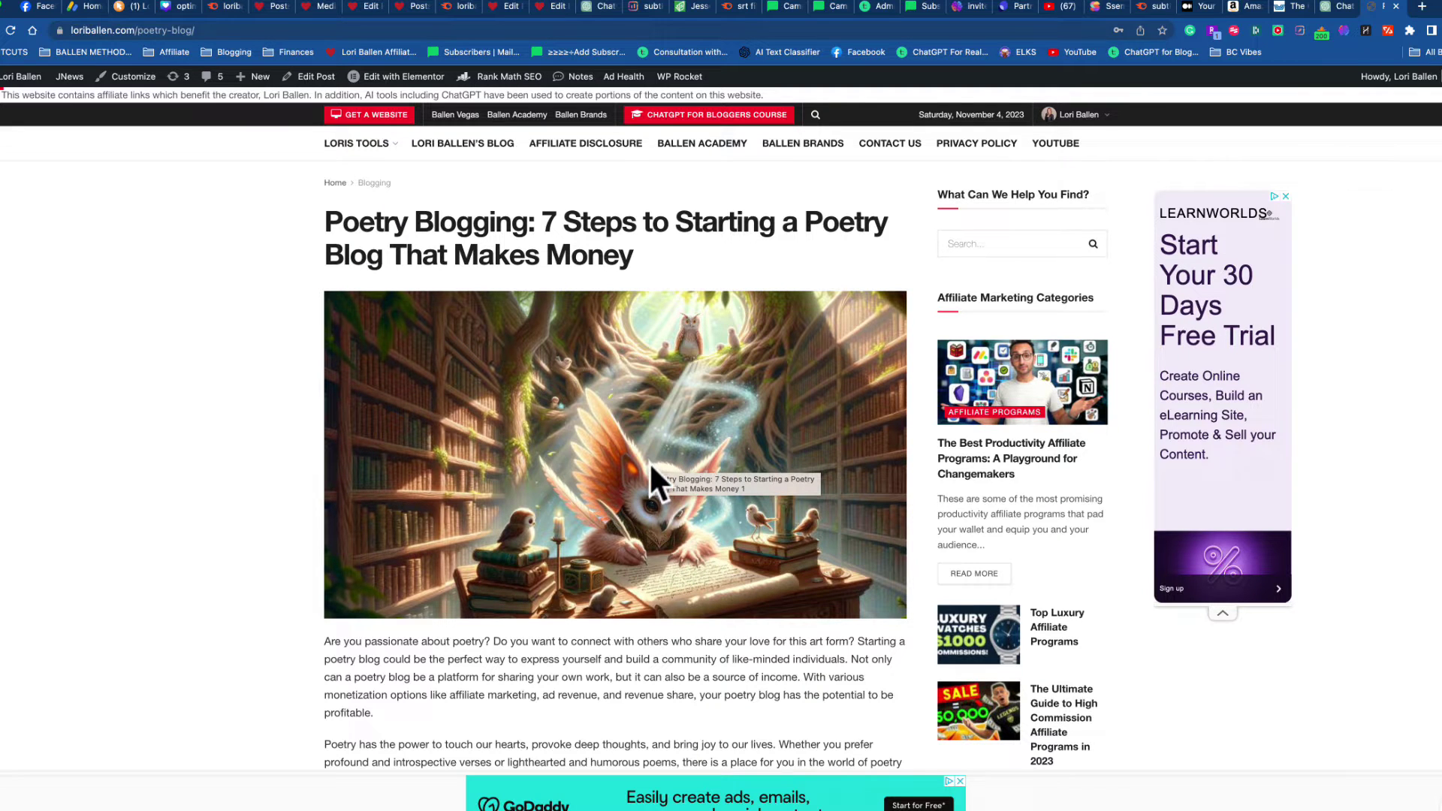
Look through the poetry blogging article's illustrations, from the header image to the Step 6: Promote Your Blog section.
{"action": "scroll", "coordinate": [622, 511], "scroll_direction": "down", "scroll_amount": 10}
{"action": "scroll", "coordinate": [620, 537], "scroll_direction": "down", "scroll_amount": 8}
{"action": "scroll", "coordinate": [686, 345], "scroll_direction": "up", "scroll_amount": 1}
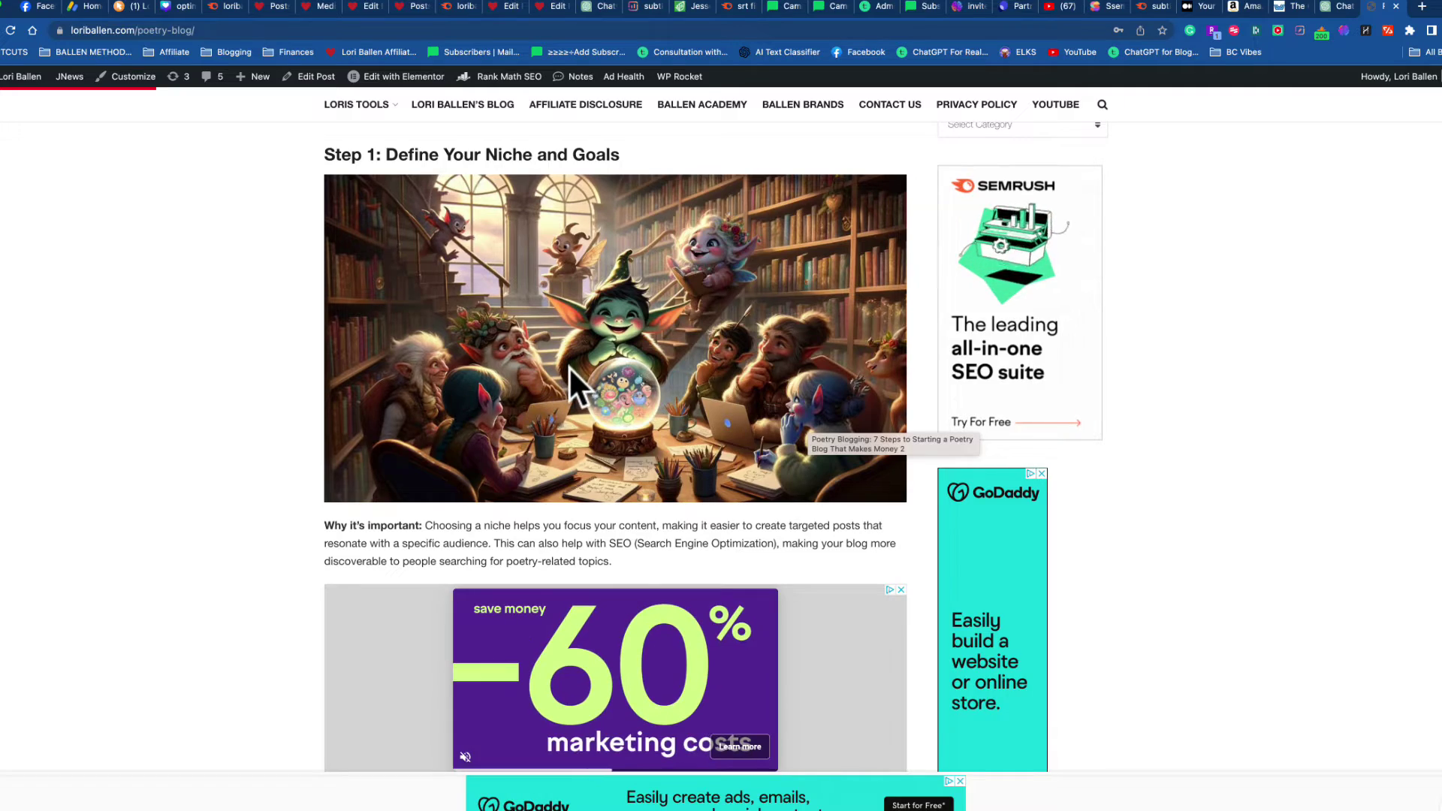
{"action": "scroll", "coordinate": [571, 368], "scroll_direction": "down", "scroll_amount": 15}
{"action": "scroll", "coordinate": [580, 376], "scroll_direction": "down", "scroll_amount": 20}
{"action": "scroll", "coordinate": [581, 390], "scroll_direction": "down", "scroll_amount": 15}
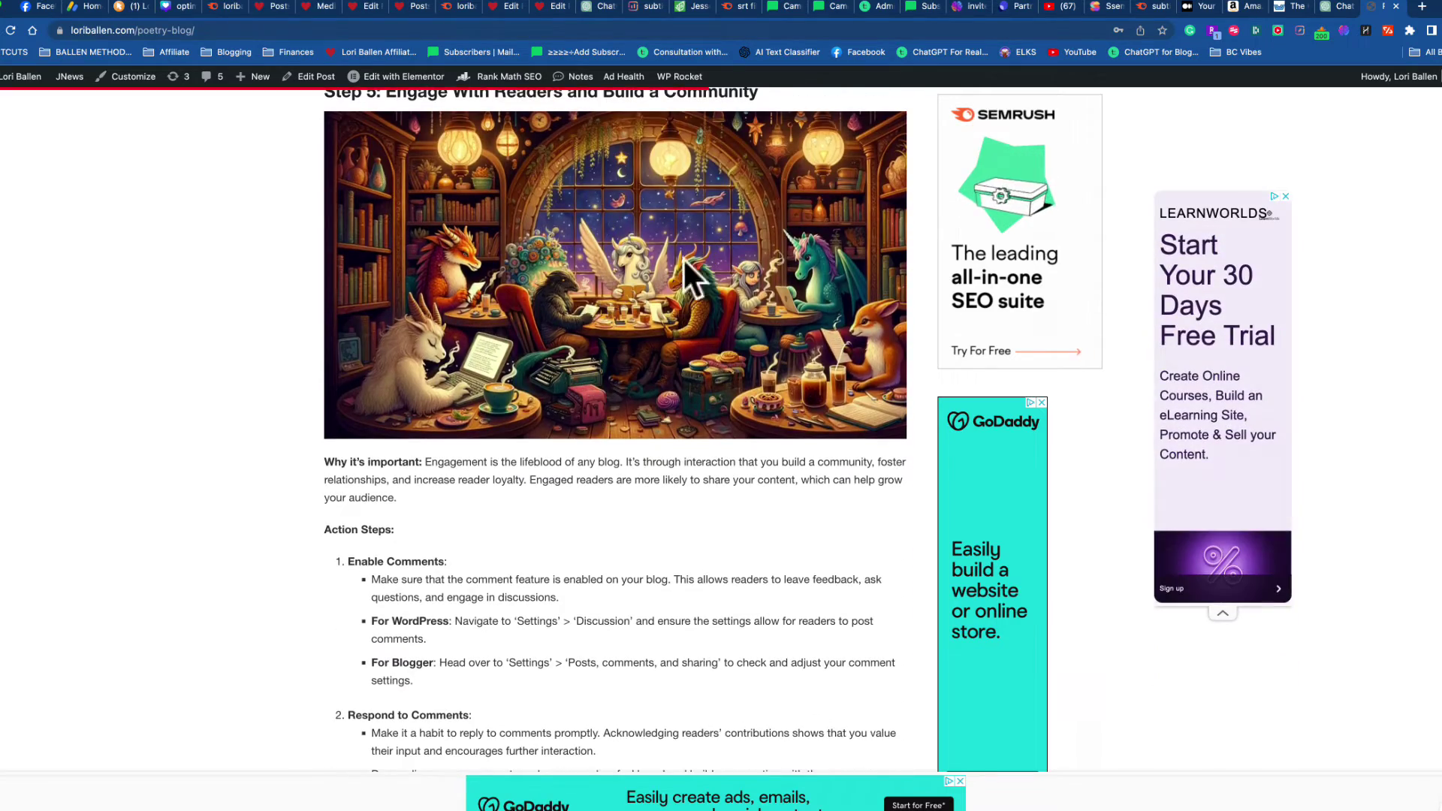
{"action": "scroll", "coordinate": [728, 287], "scroll_direction": "up", "scroll_amount": 1}
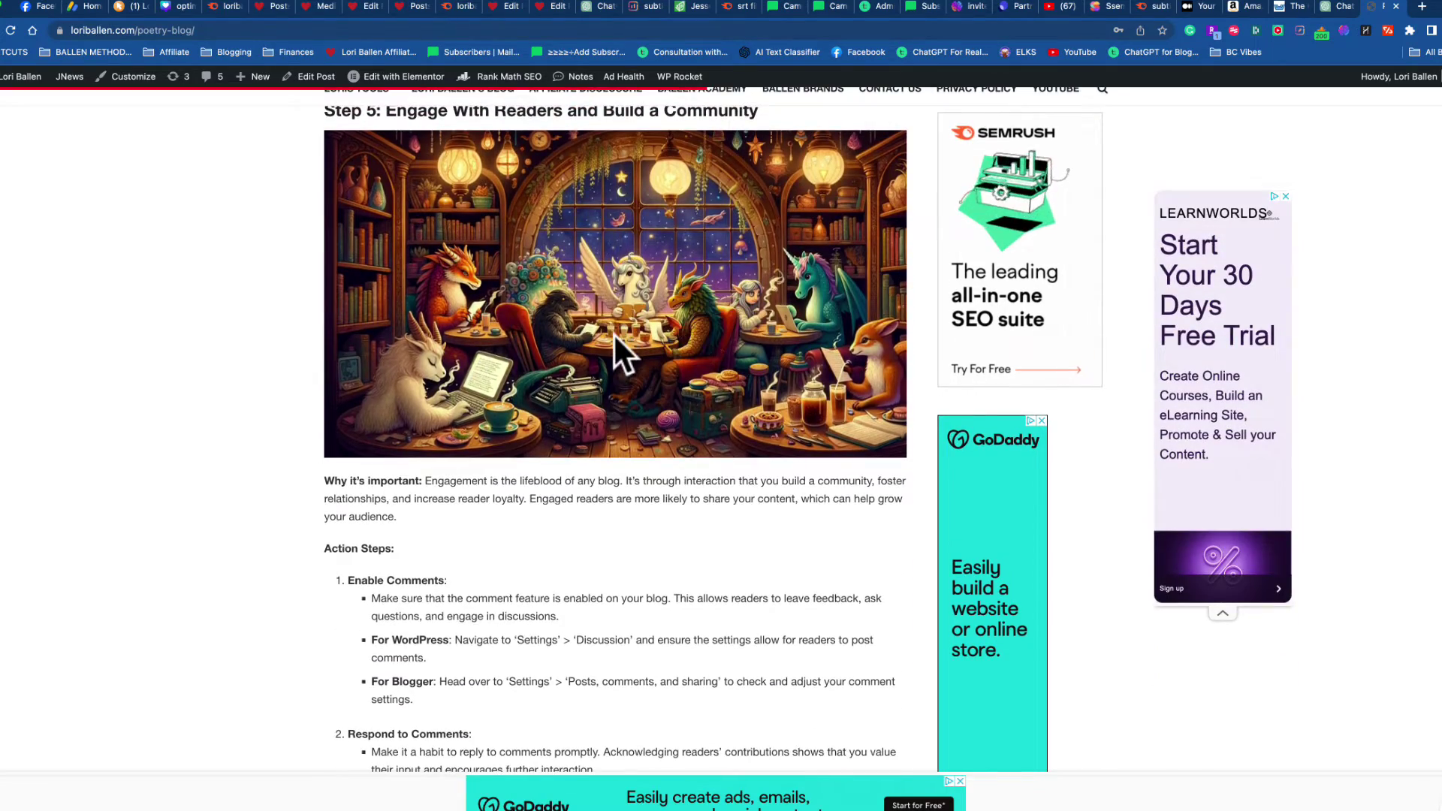
{"action": "scroll", "coordinate": [613, 334], "scroll_direction": "down", "scroll_amount": 5}
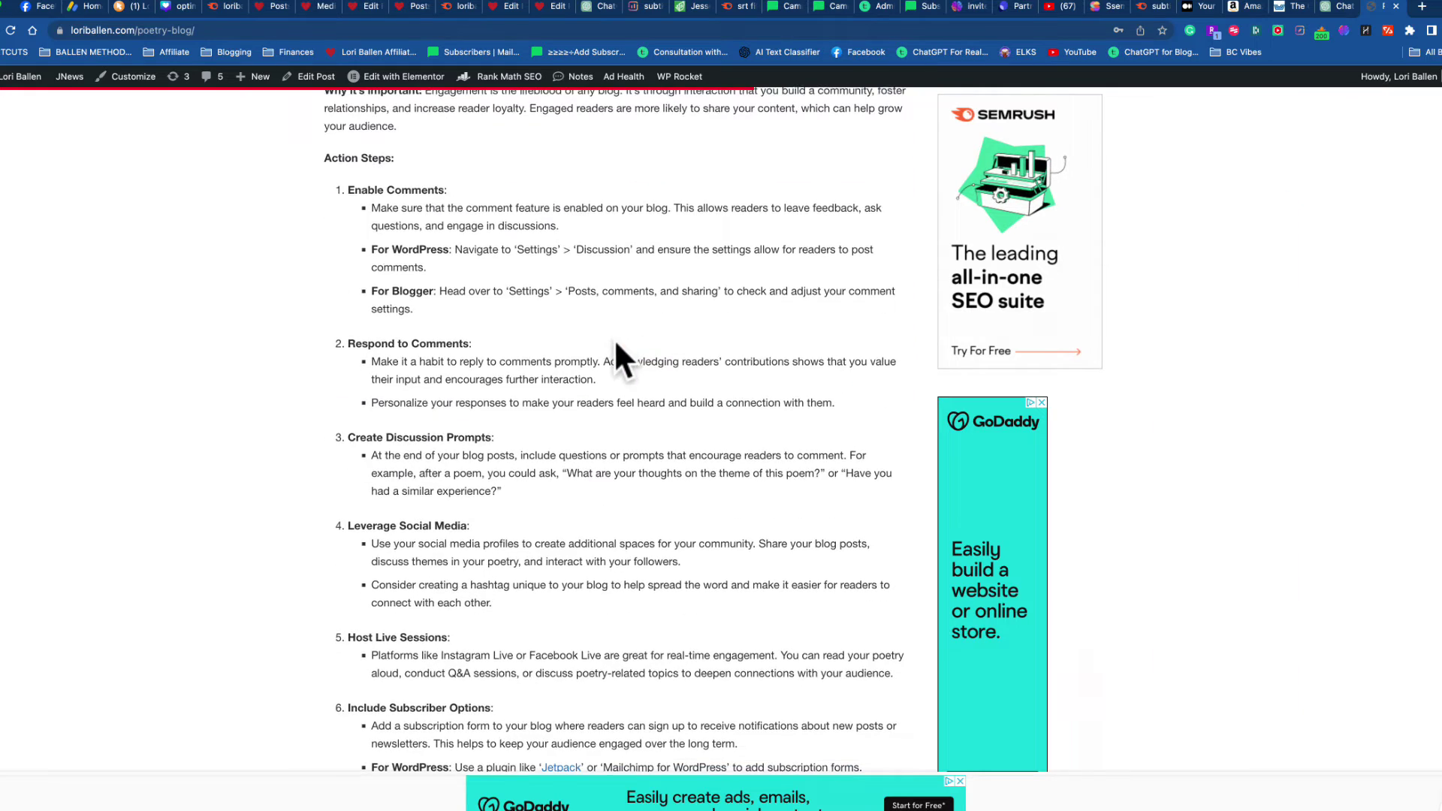
{"action": "scroll", "coordinate": [616, 342], "scroll_direction": "down", "scroll_amount": 12}
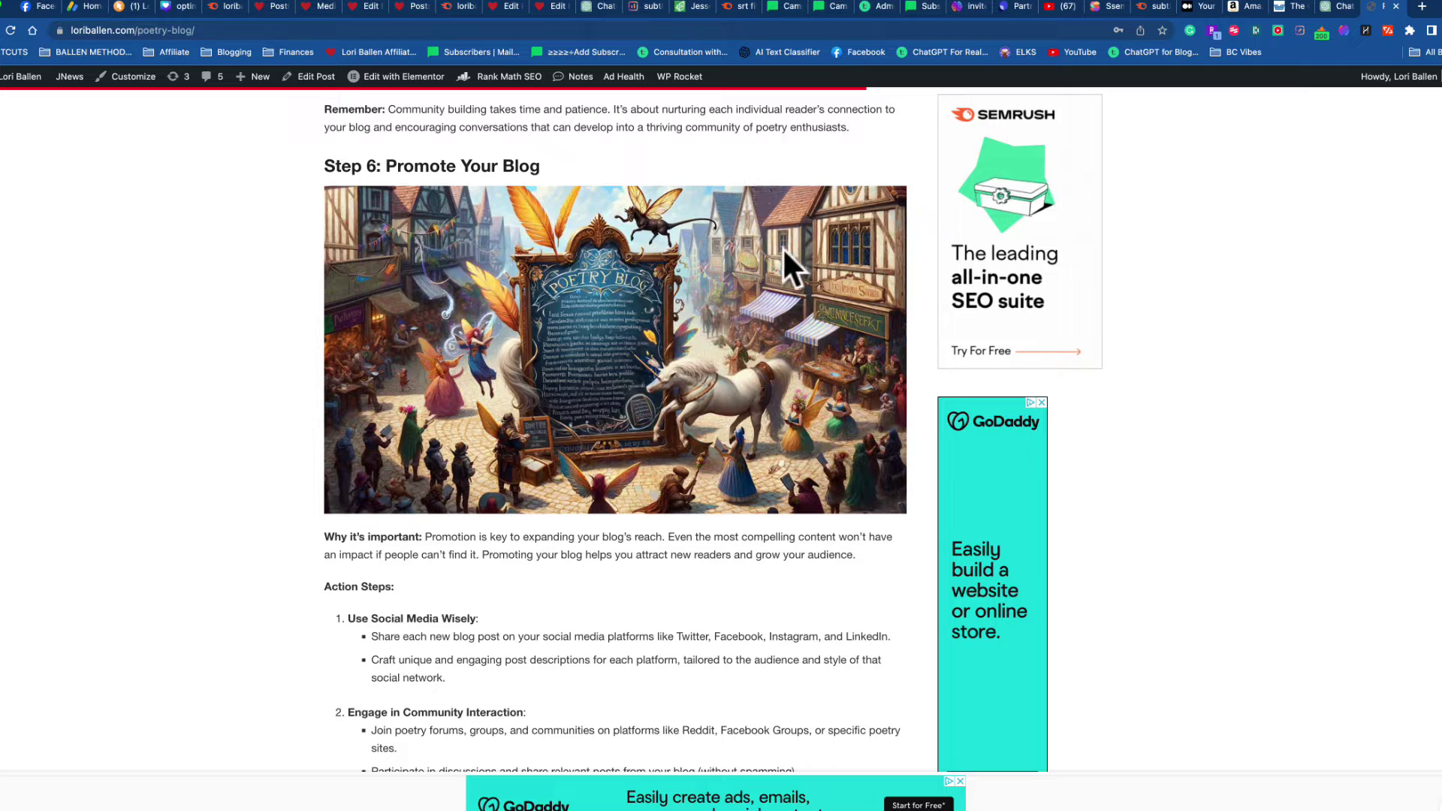
Switch to ChatGPT and set the new chat to the GPT-4 model with DALL·E 3.
{"action": "left_click", "coordinate": [1329, 3]}
{"action": "mouse_move", "coordinate": [857, 120]}
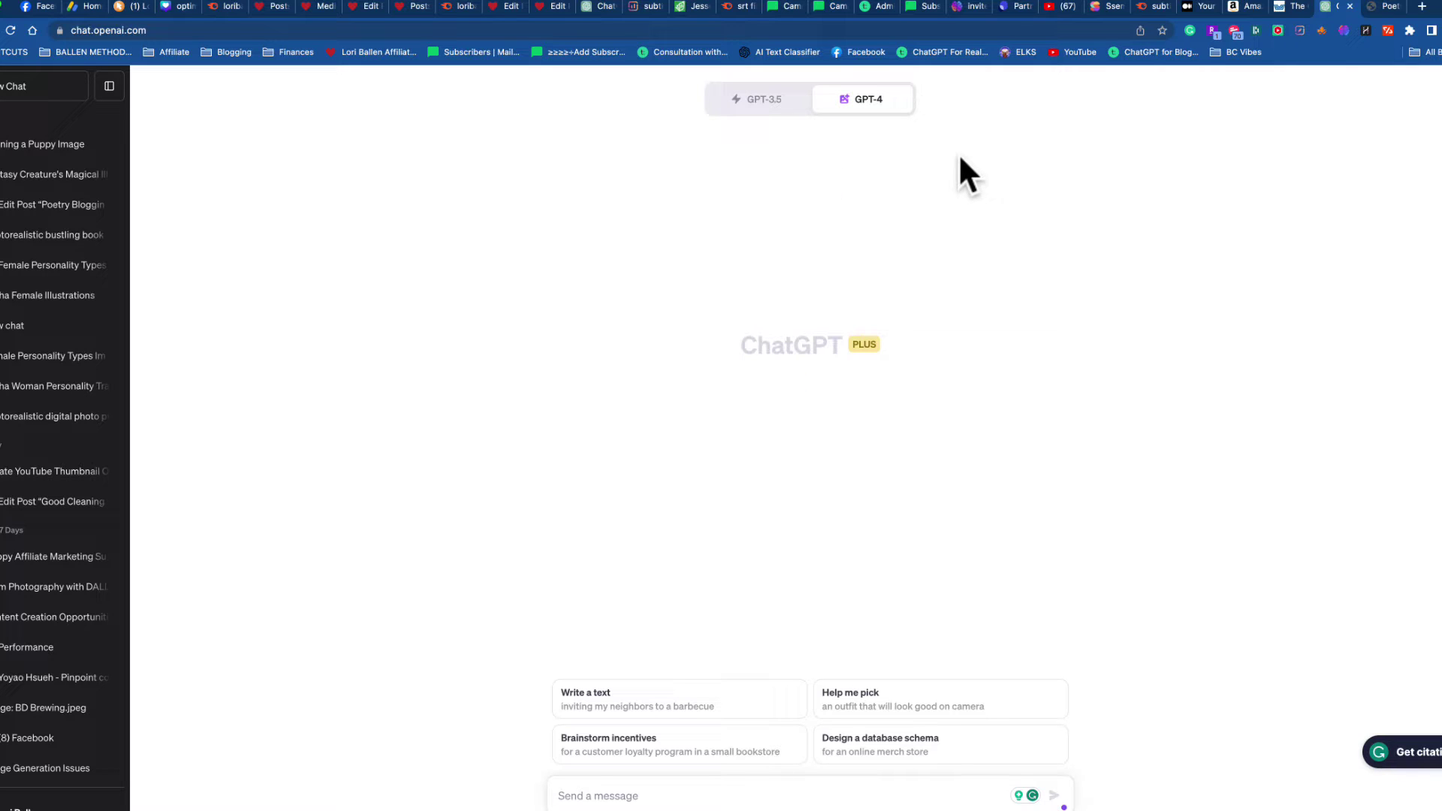
{"action": "left_click", "coordinate": [772, 97]}
{"action": "mouse_move", "coordinate": [871, 110]}
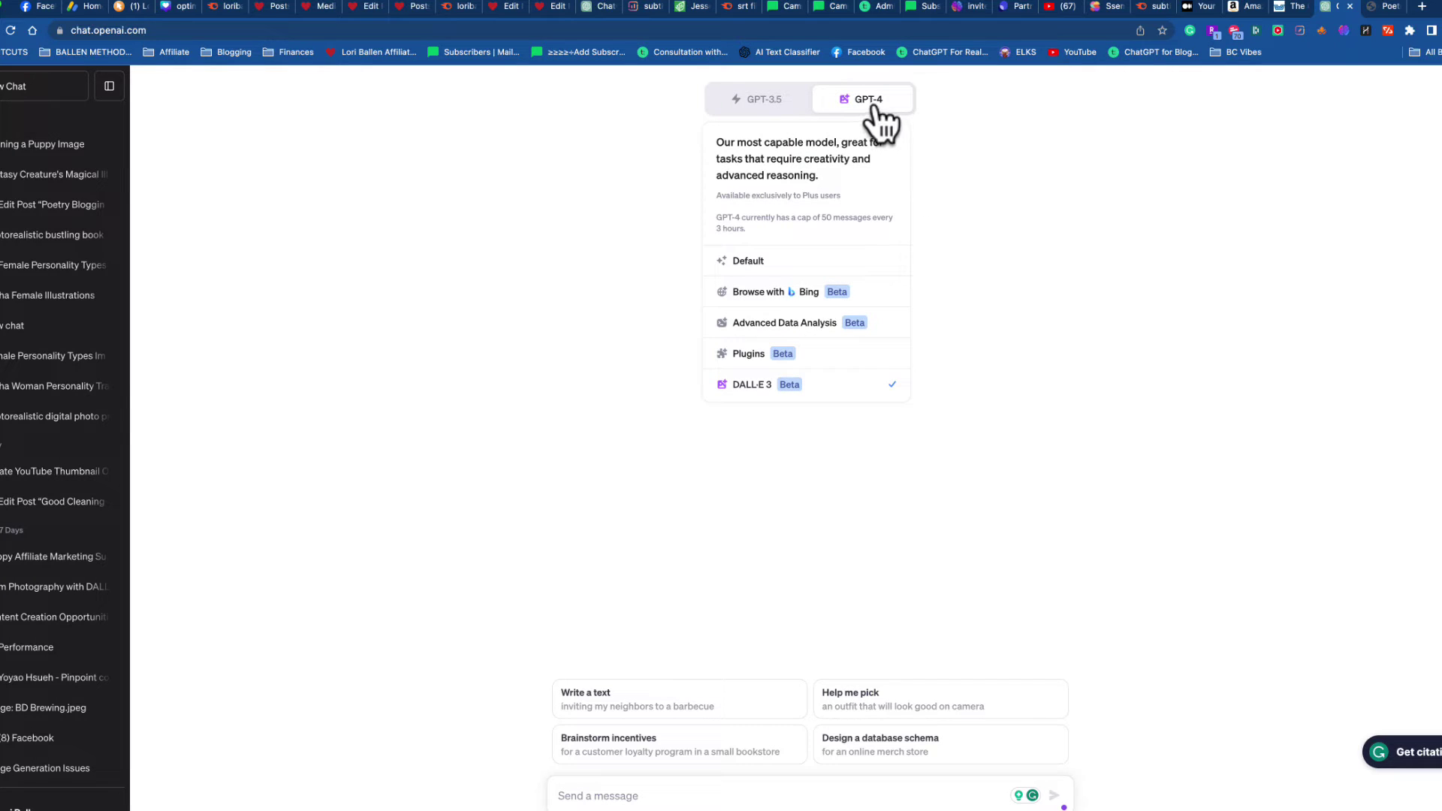
{"action": "left_click", "coordinate": [862, 383]}
{"action": "mouse_move", "coordinate": [902, 106]}
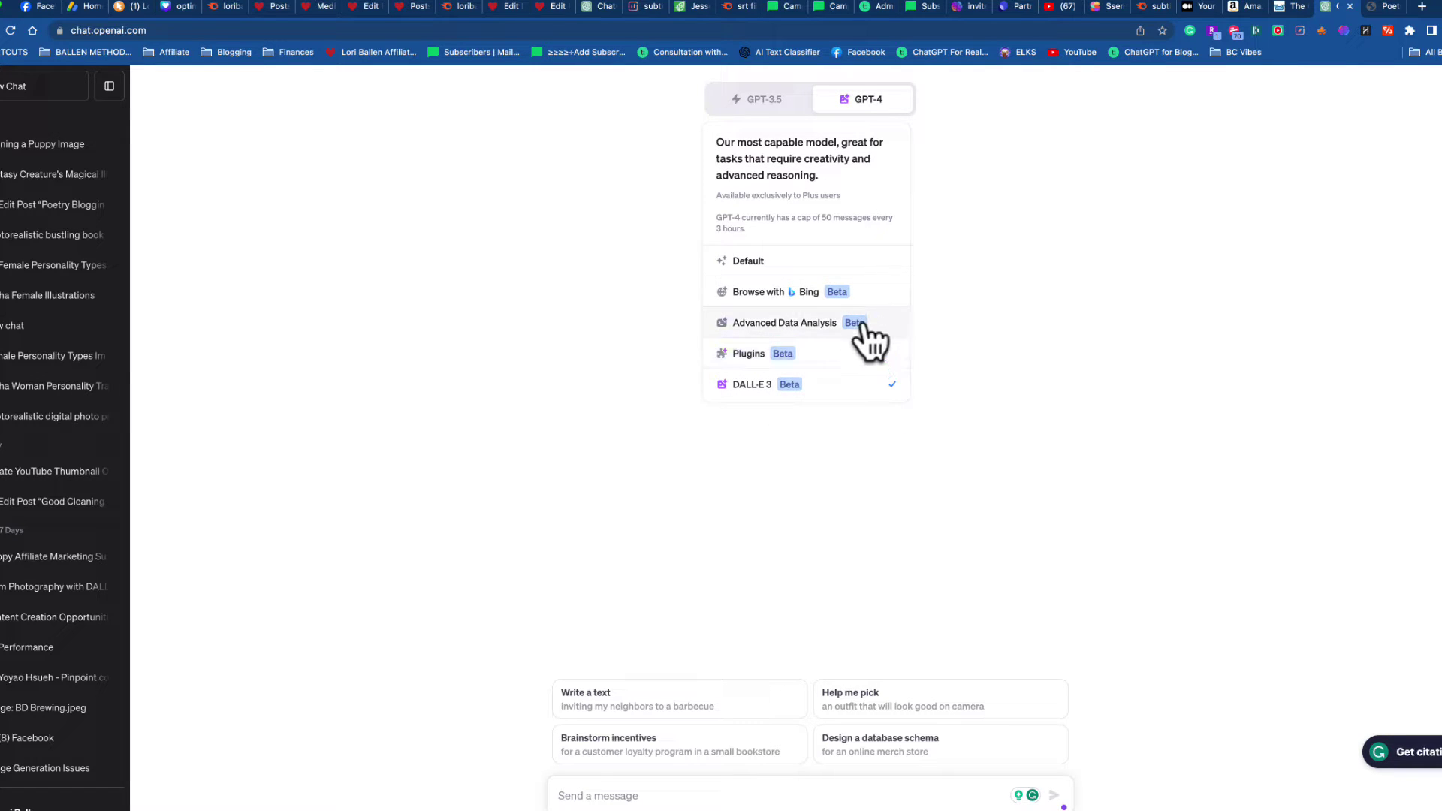
{"action": "left_click", "coordinate": [869, 264]}
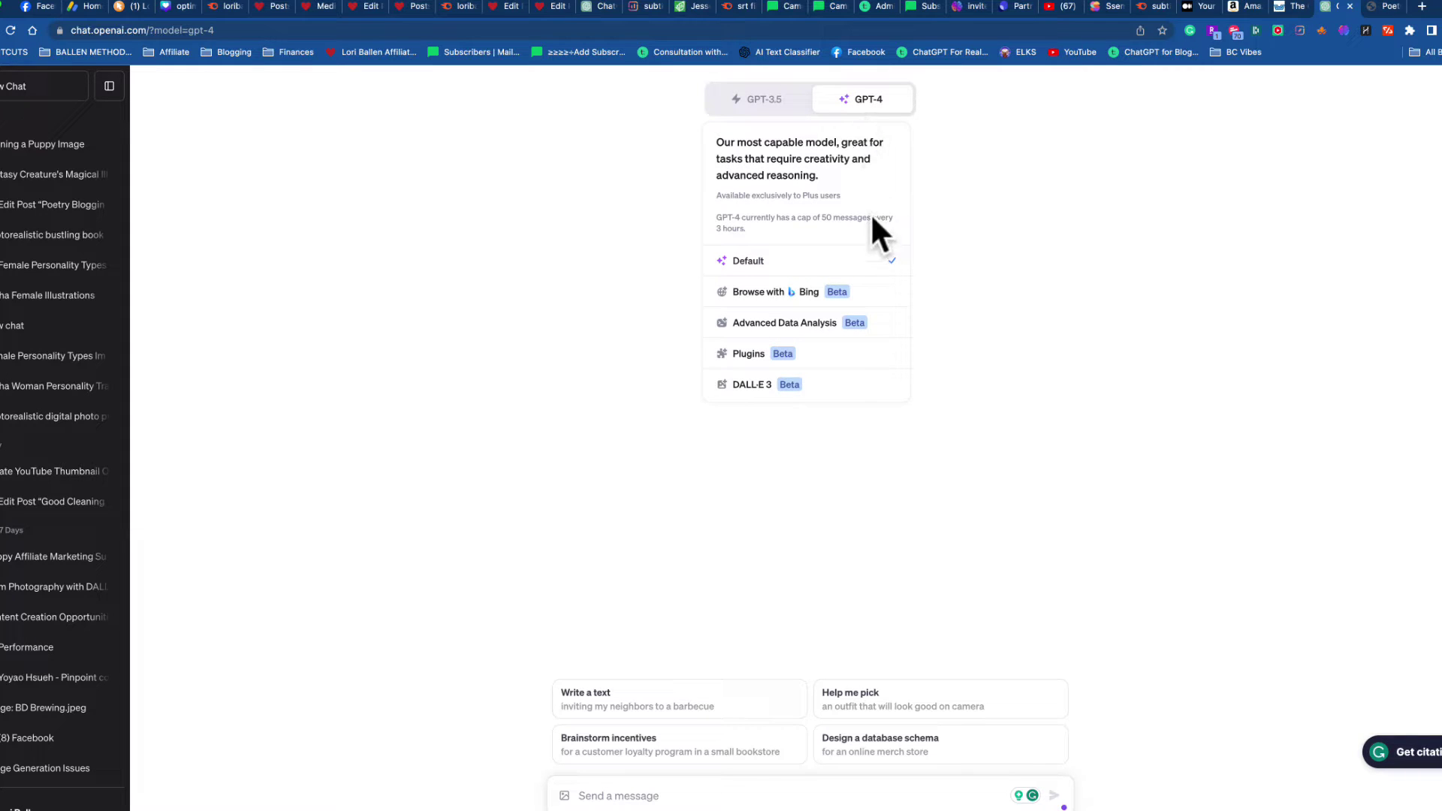
{"action": "left_click", "coordinate": [837, 387]}
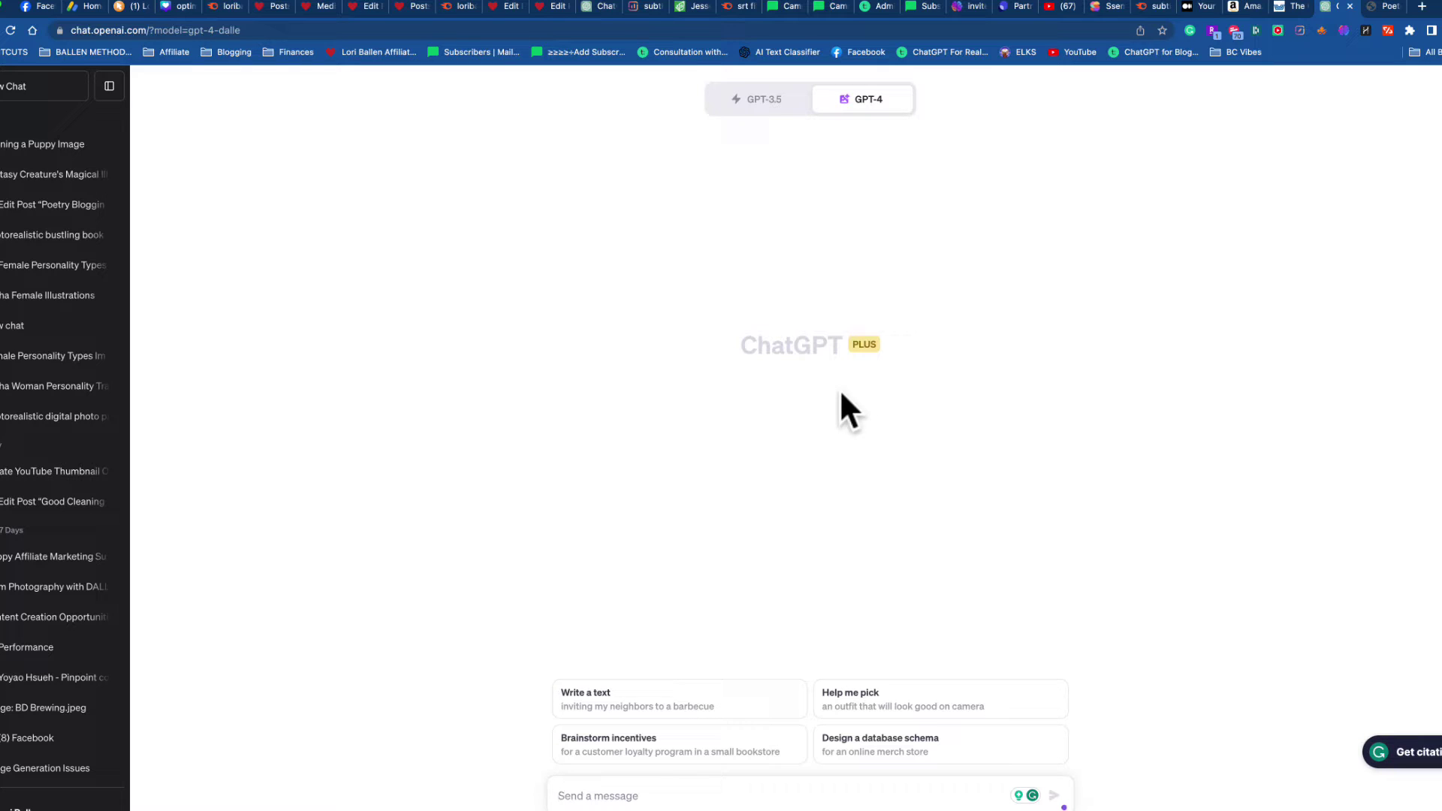
Send the prompt "give me an image of a woman training a puppy".
{"action": "left_click", "coordinate": [680, 794]}
{"action": "type", "text": "gjve"}
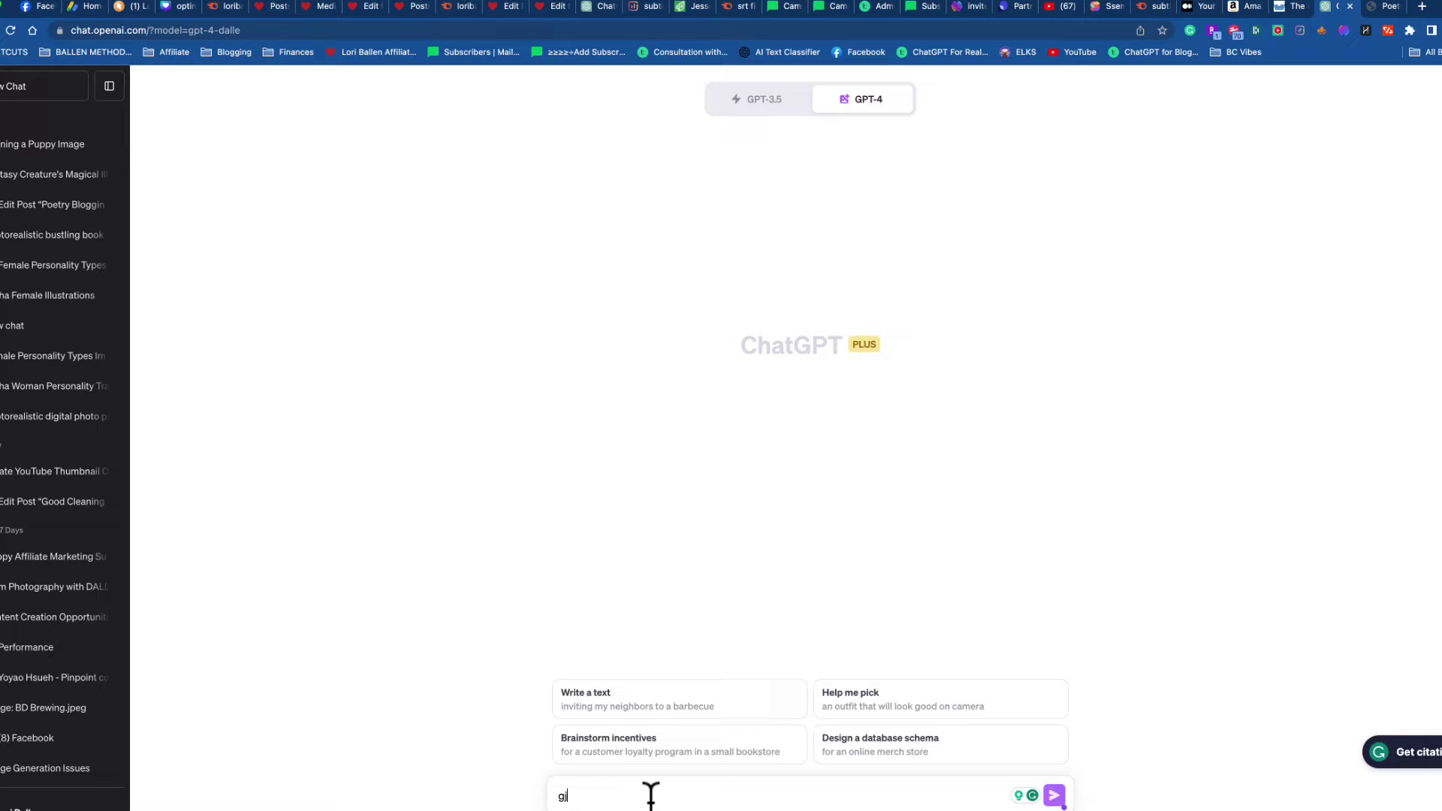
{"action": "key", "text": "BackSpace"}
{"action": "key", "text": "BackSpace"}
{"action": "type", "text": "ive ma"}
{"action": "key", "text": "BackSpace"}
{"action": "key", "text": "BackSpace"}
{"action": "type", "text": "me an image of a woman training a puppy"}
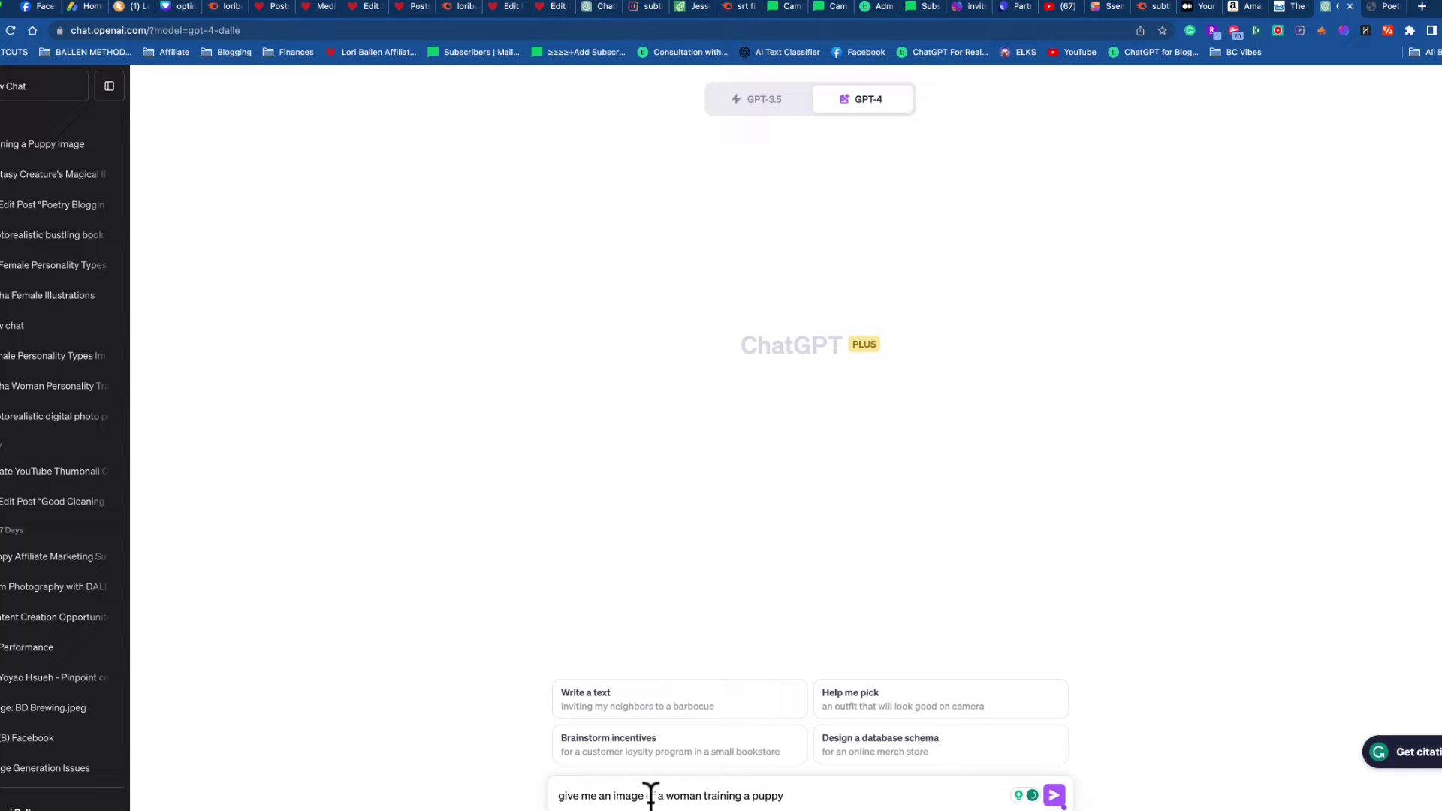
{"action": "key", "text": "Return"}
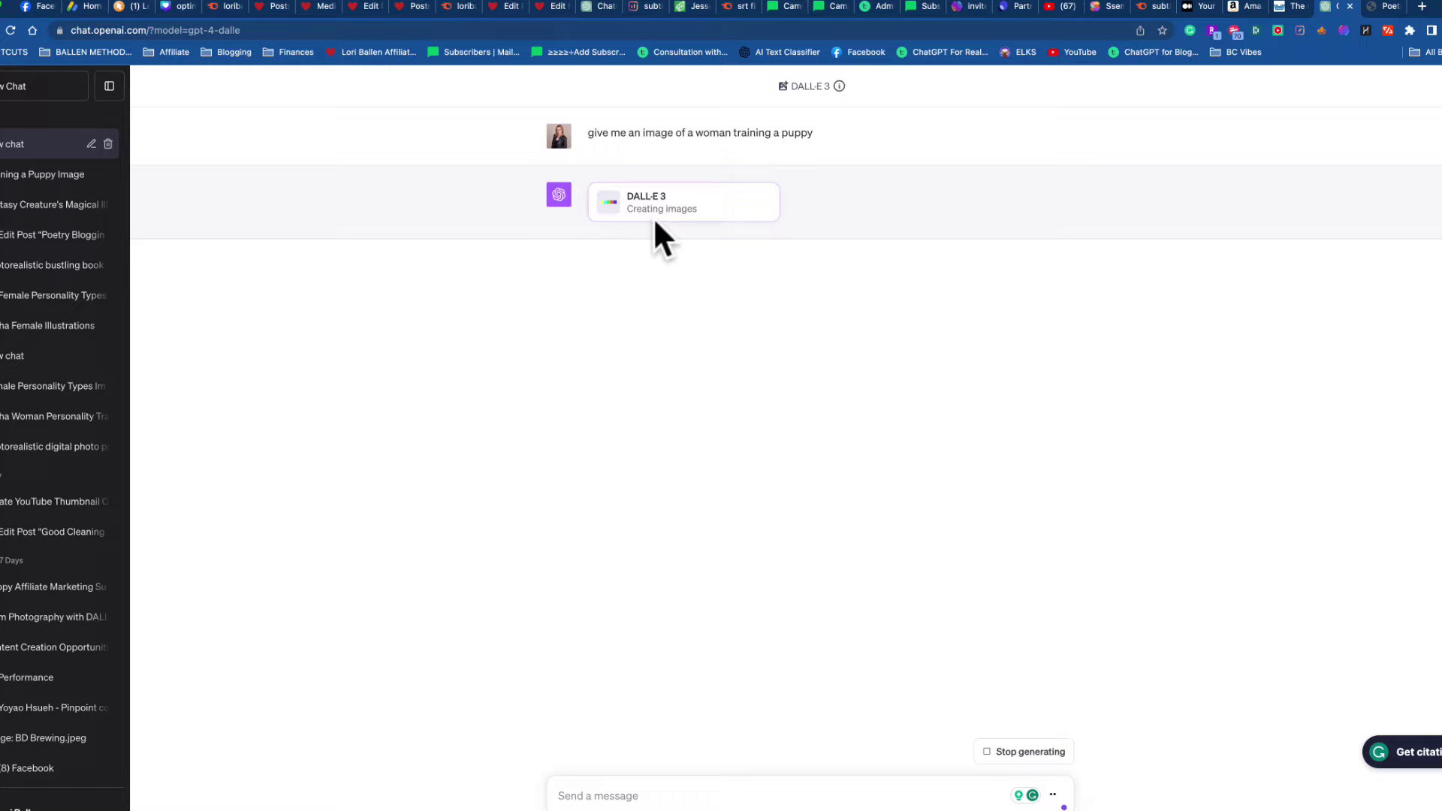
{"action": "mouse_move", "coordinate": [835, 87]}
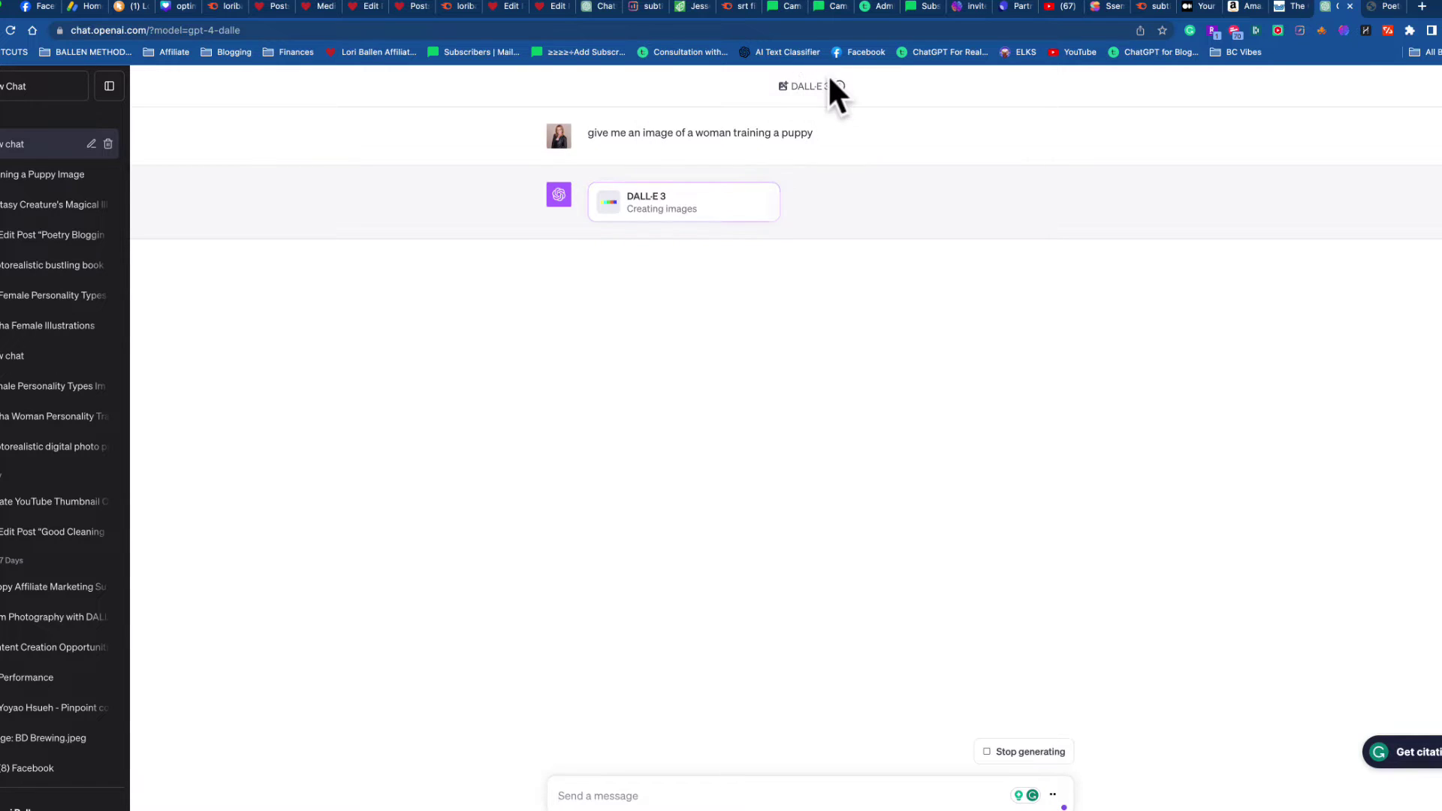
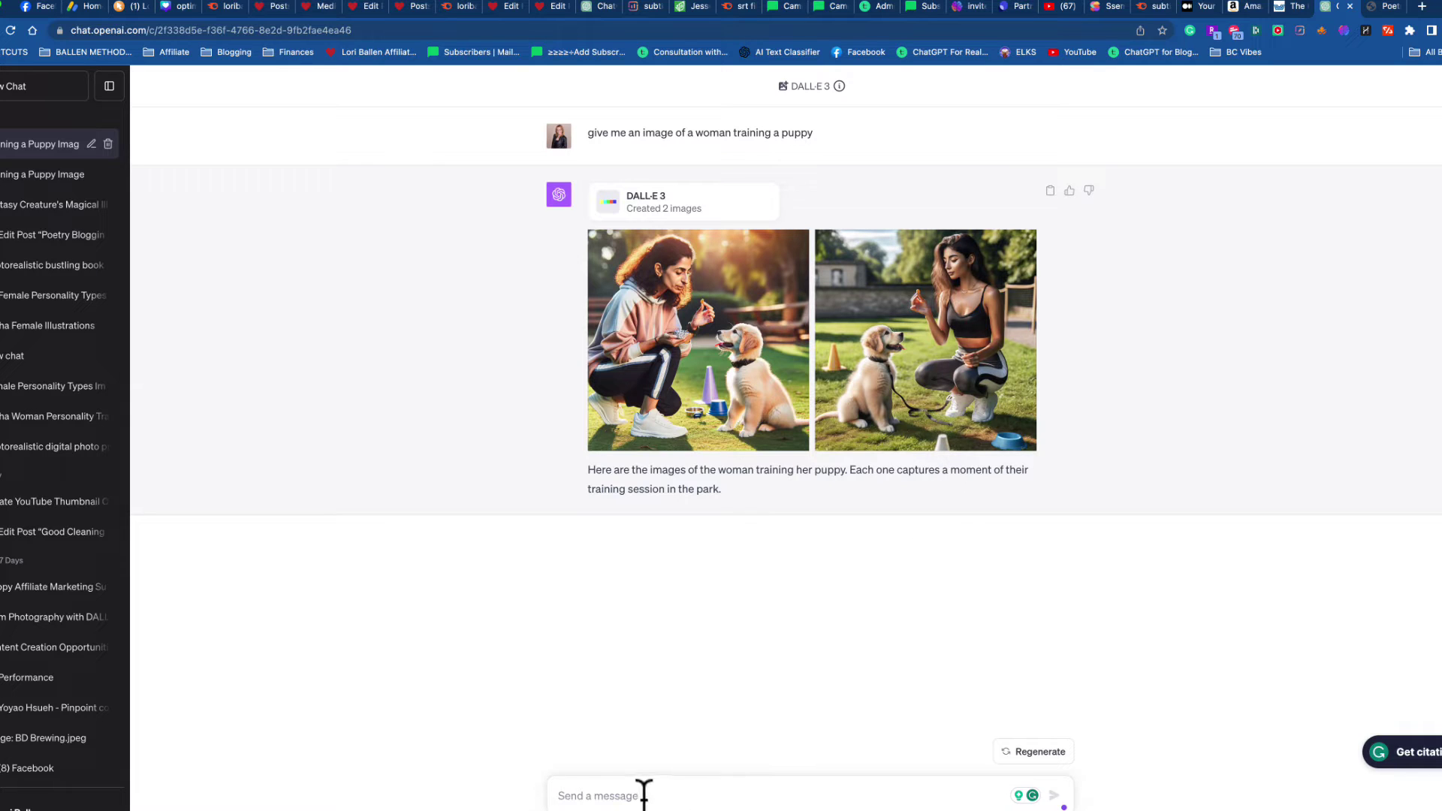
Send the follow-up request "make this images 16:9" to change the pictures' aspect ratio.
{"action": "type", "text": "make this image 16:9"}
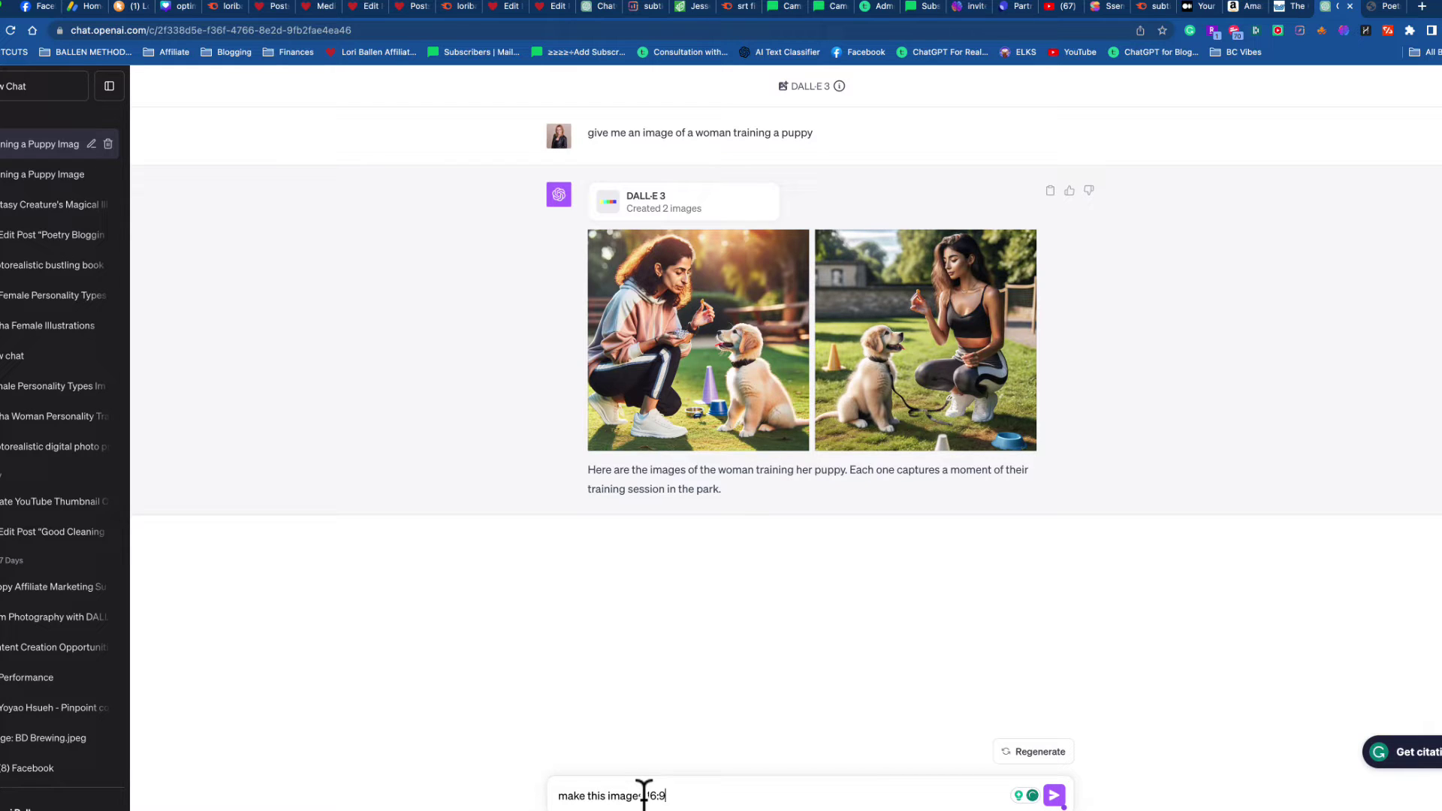
{"action": "key", "text": "Return"}
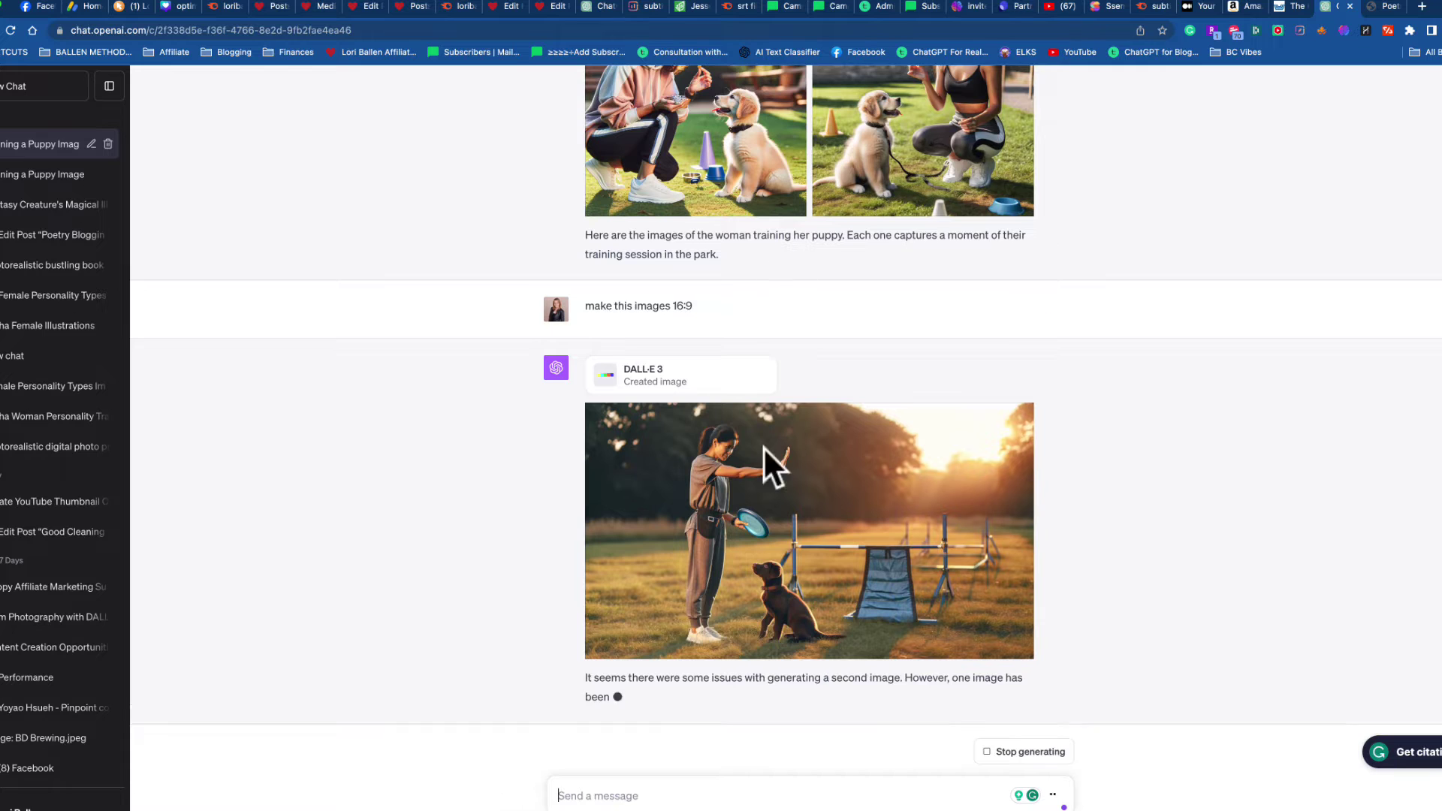
Compare the wide-format puppy training image and its reply text with the two original square images.
{"action": "scroll", "coordinate": [751, 188], "scroll_direction": "up", "scroll_amount": 2}
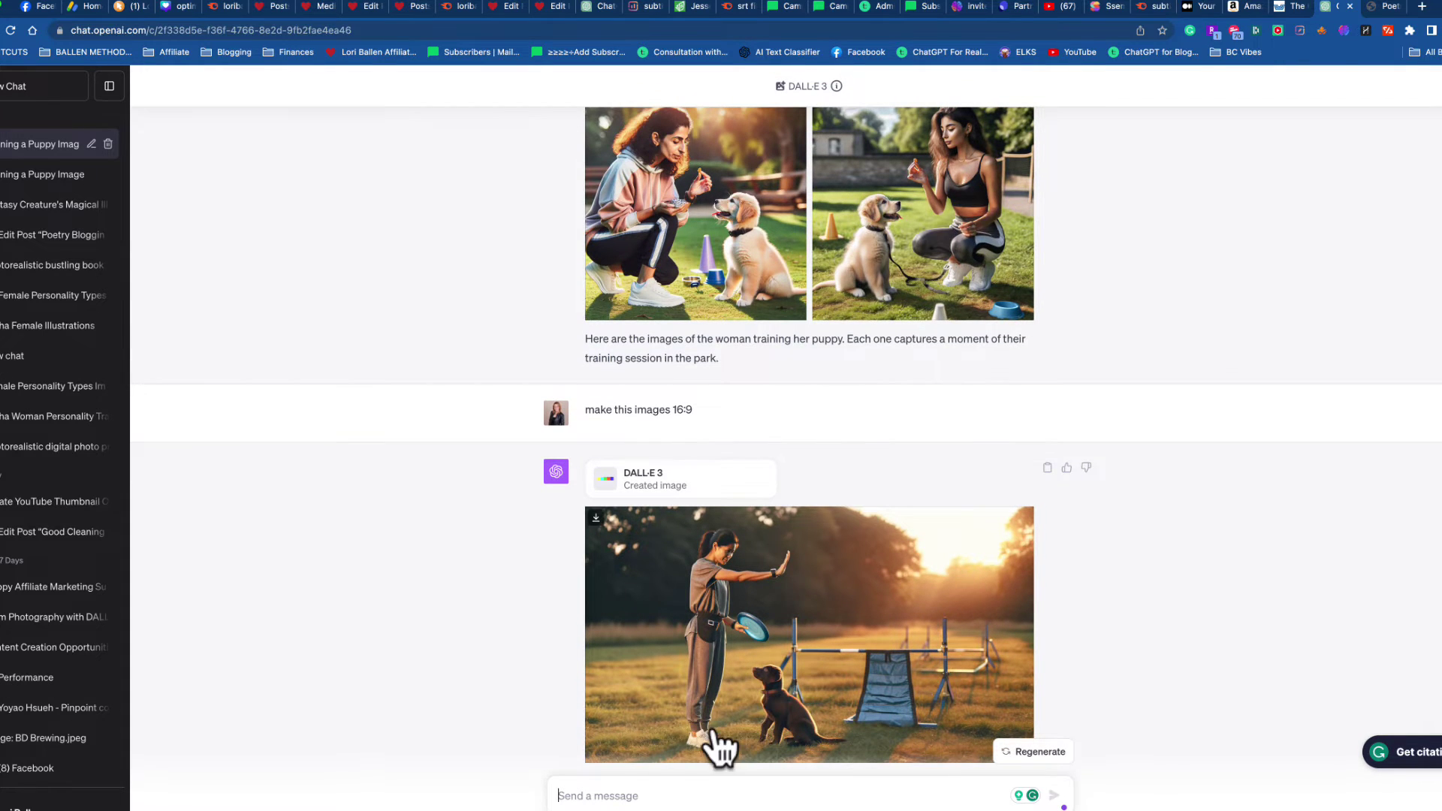
{"action": "scroll", "coordinate": [758, 679], "scroll_direction": "down", "scroll_amount": 2}
{"action": "scroll", "coordinate": [753, 677], "scroll_direction": "down", "scroll_amount": 1}
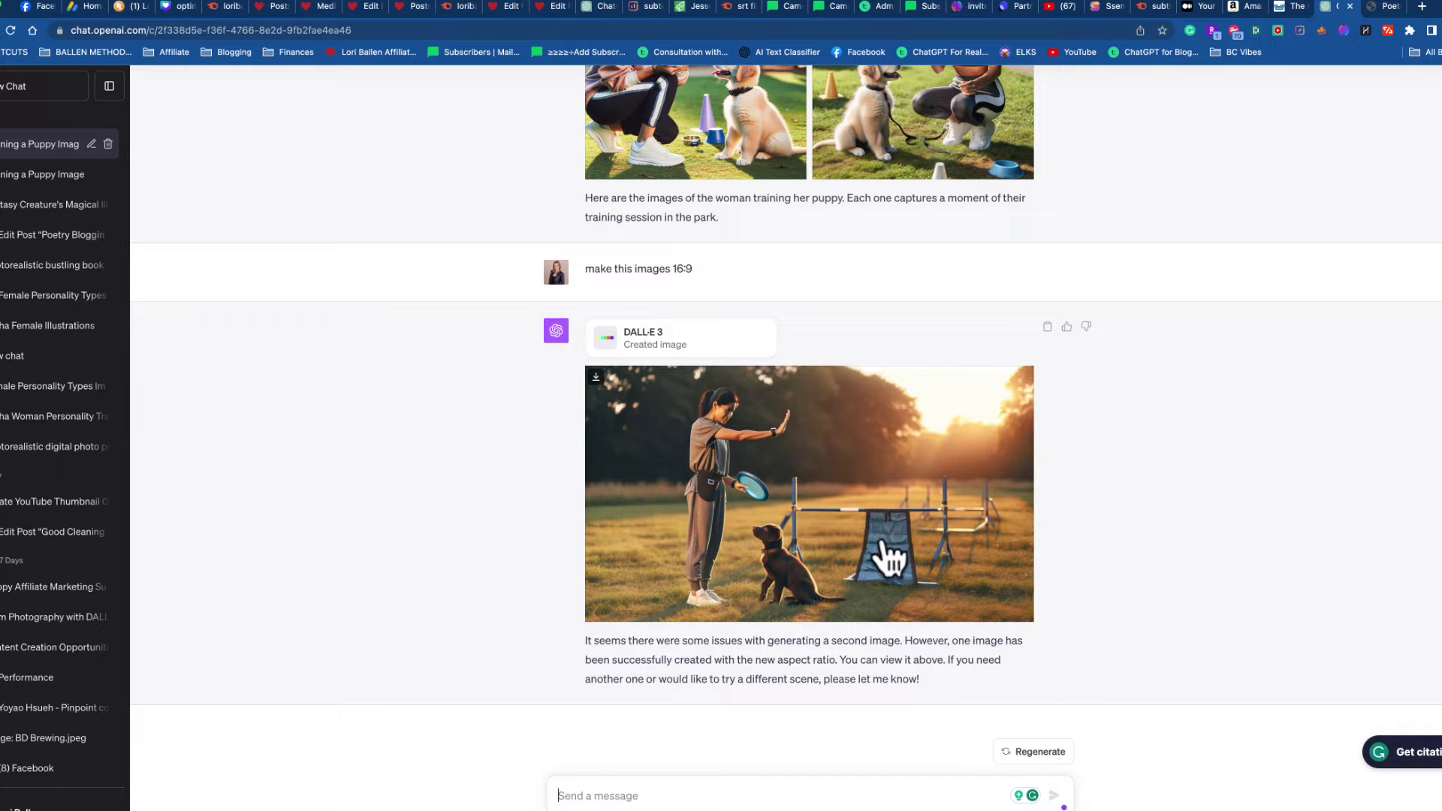
{"action": "scroll", "coordinate": [887, 556], "scroll_direction": "up", "scroll_amount": 1}
{"action": "scroll", "coordinate": [887, 555], "scroll_direction": "up", "scroll_amount": 2}
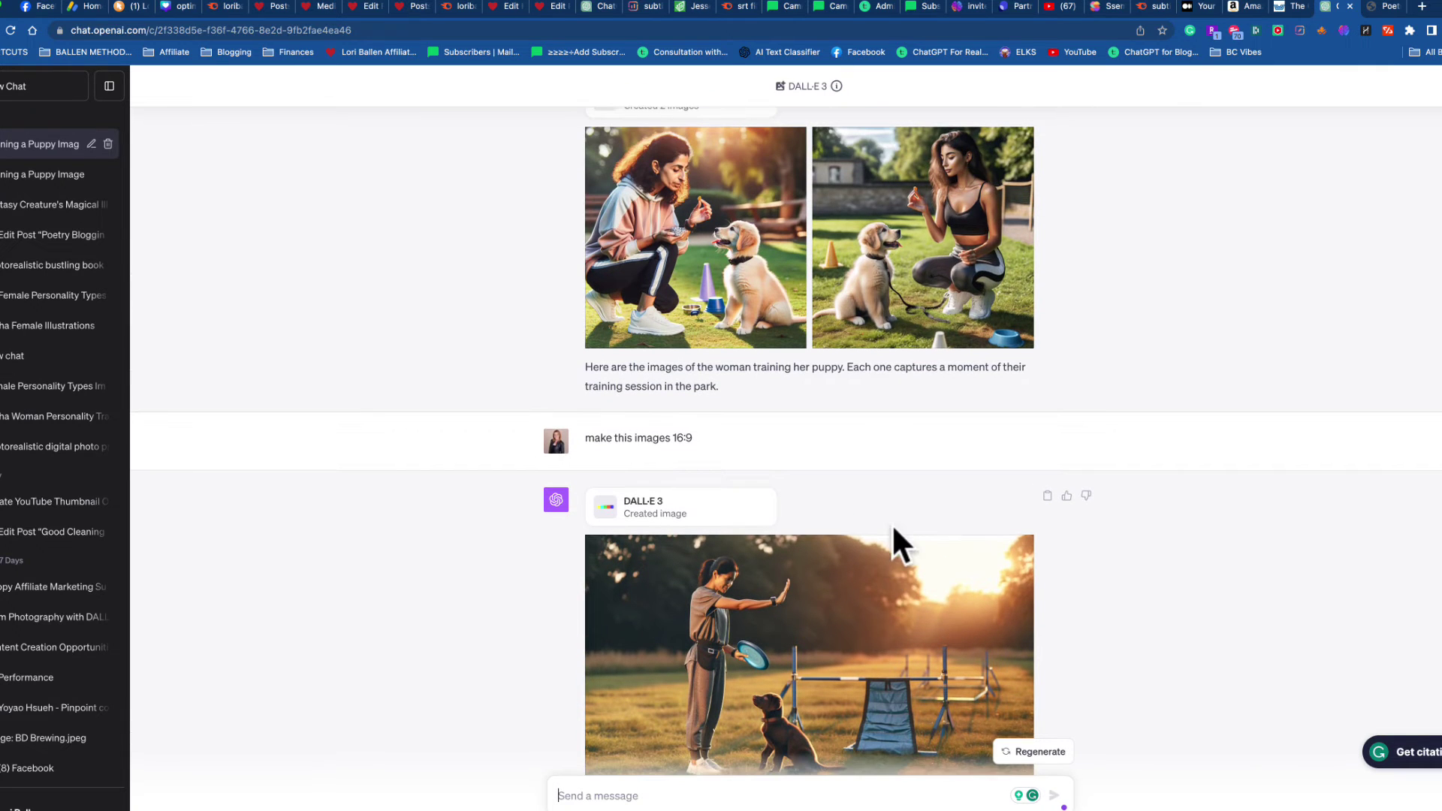
{"action": "scroll", "coordinate": [894, 523], "scroll_direction": "down", "scroll_amount": 3}
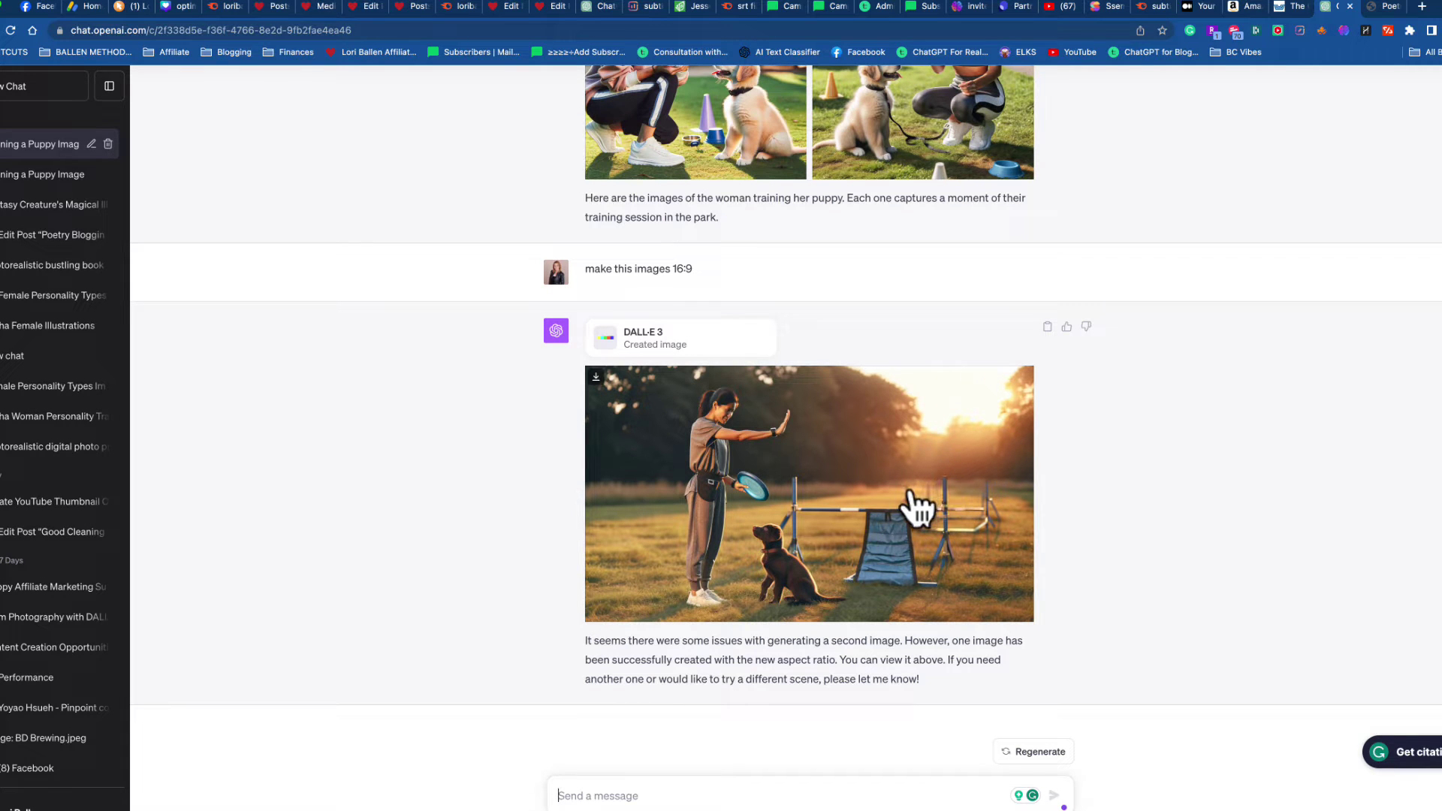
{"action": "scroll", "coordinate": [893, 526], "scroll_direction": "up", "scroll_amount": 1}
{"action": "scroll", "coordinate": [912, 531], "scroll_direction": "down", "scroll_amount": 1}
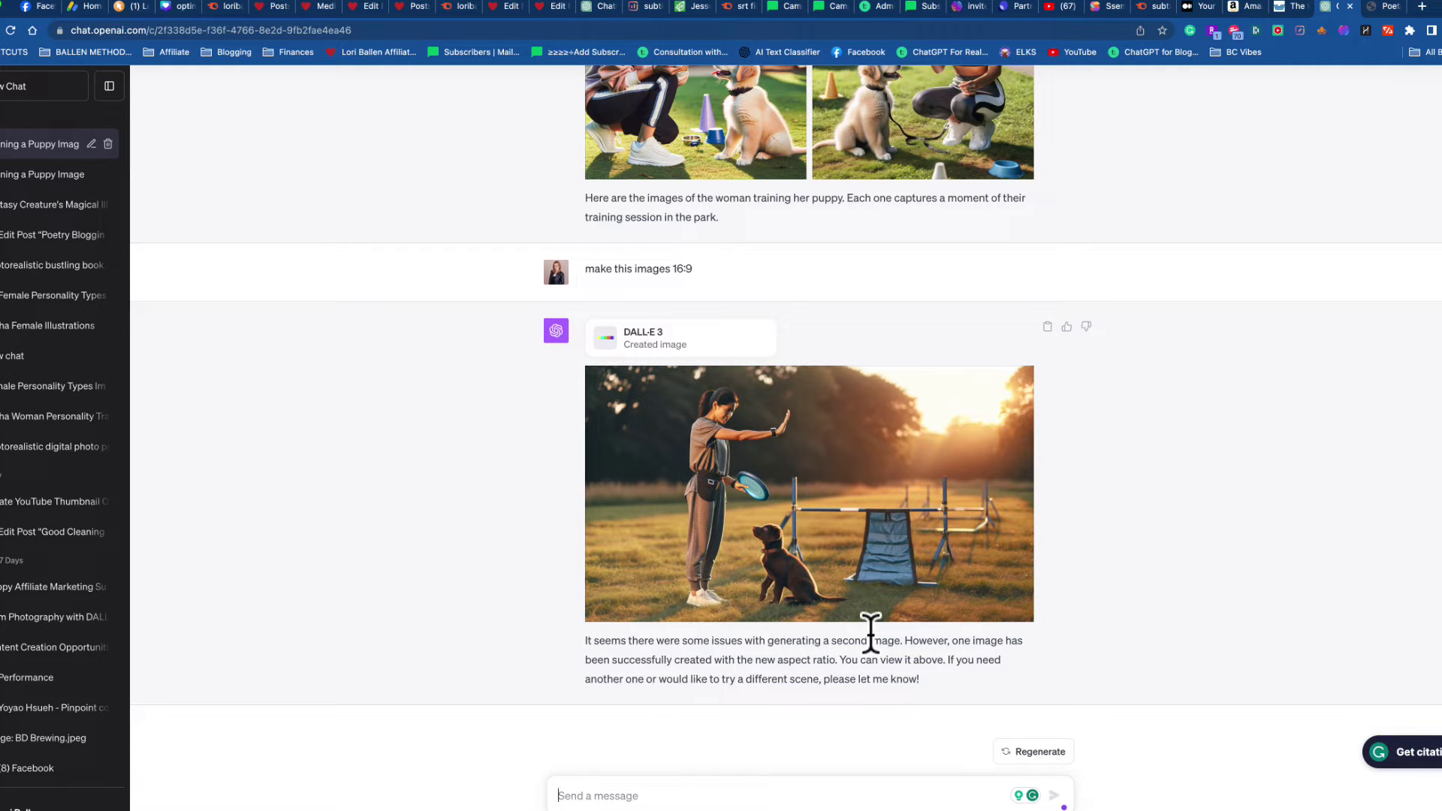
Send the request "make it more fun" and compare the new image with the previous 16:9 version.
{"action": "type", "text": "make it more fun"}
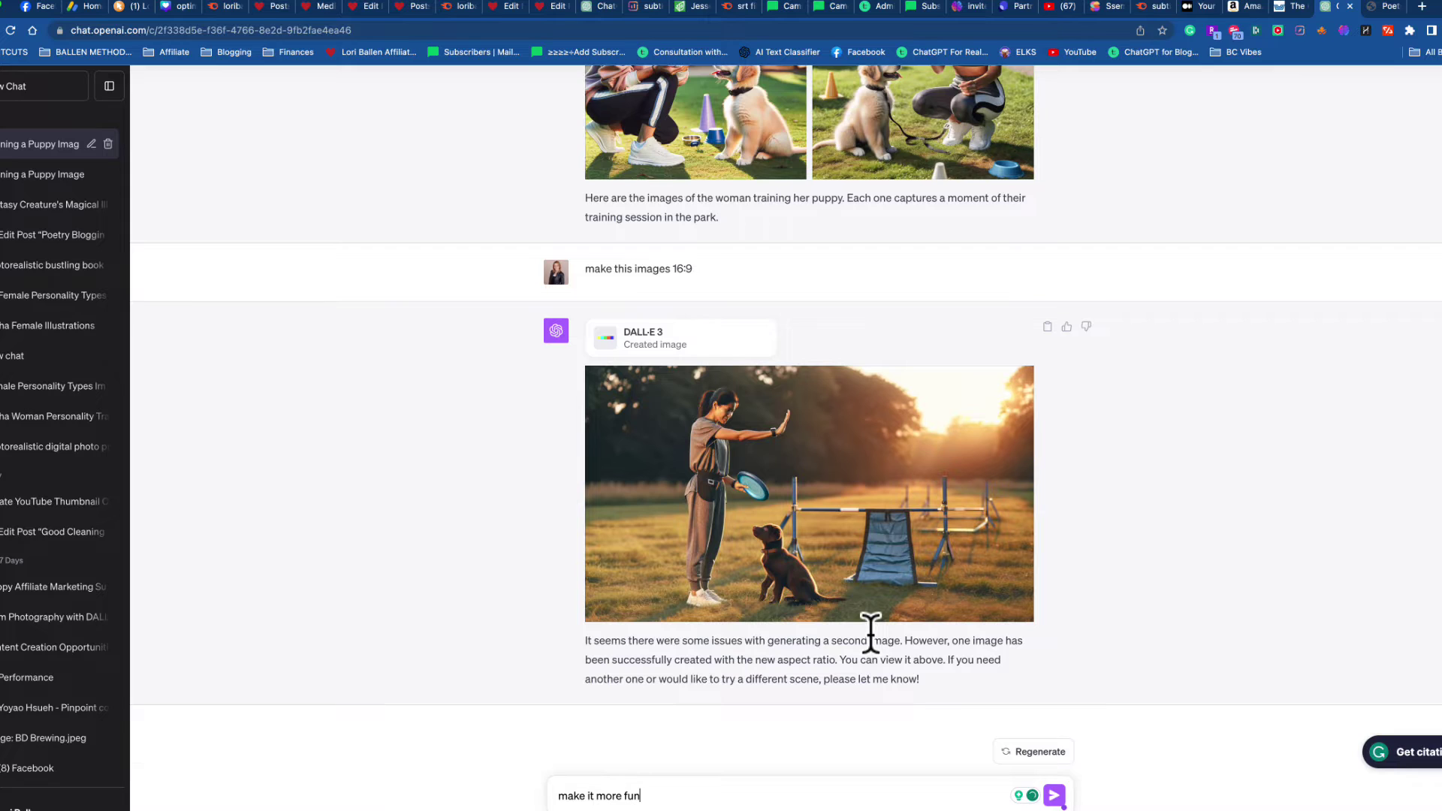
{"action": "key", "text": "Return"}
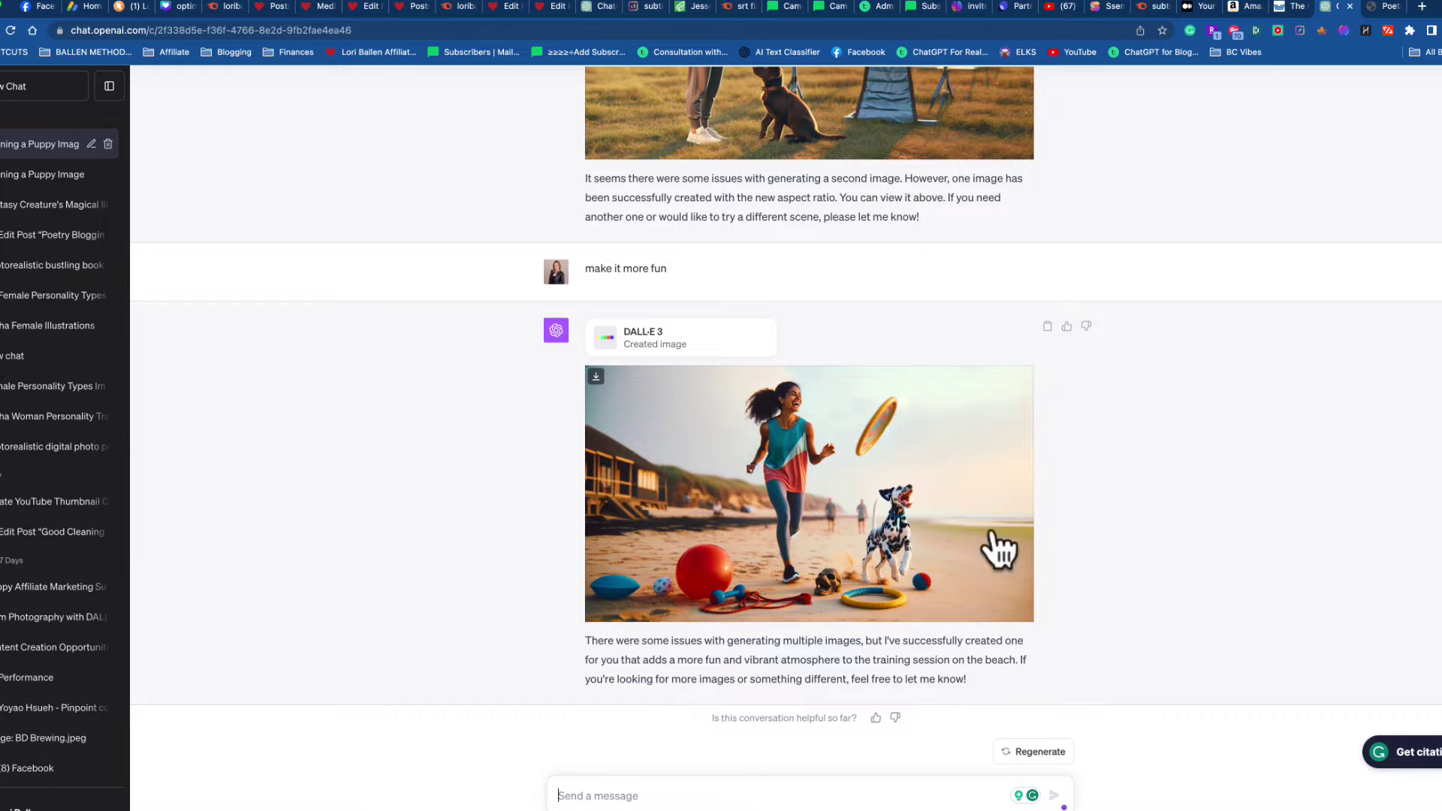
{"action": "scroll", "coordinate": [1335, 462], "scroll_direction": "up", "scroll_amount": 3}
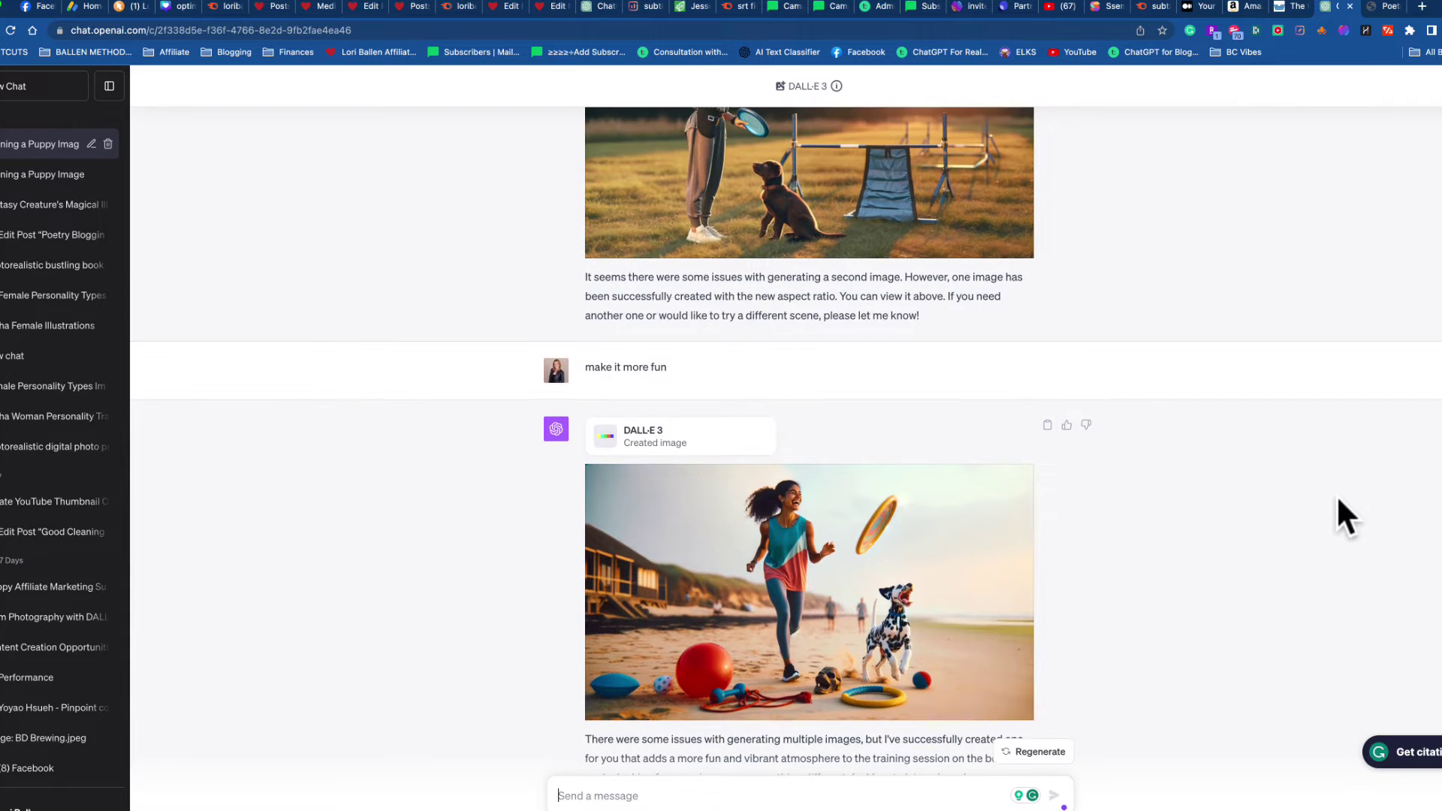
{"action": "scroll", "coordinate": [1336, 499], "scroll_direction": "up", "scroll_amount": 1}
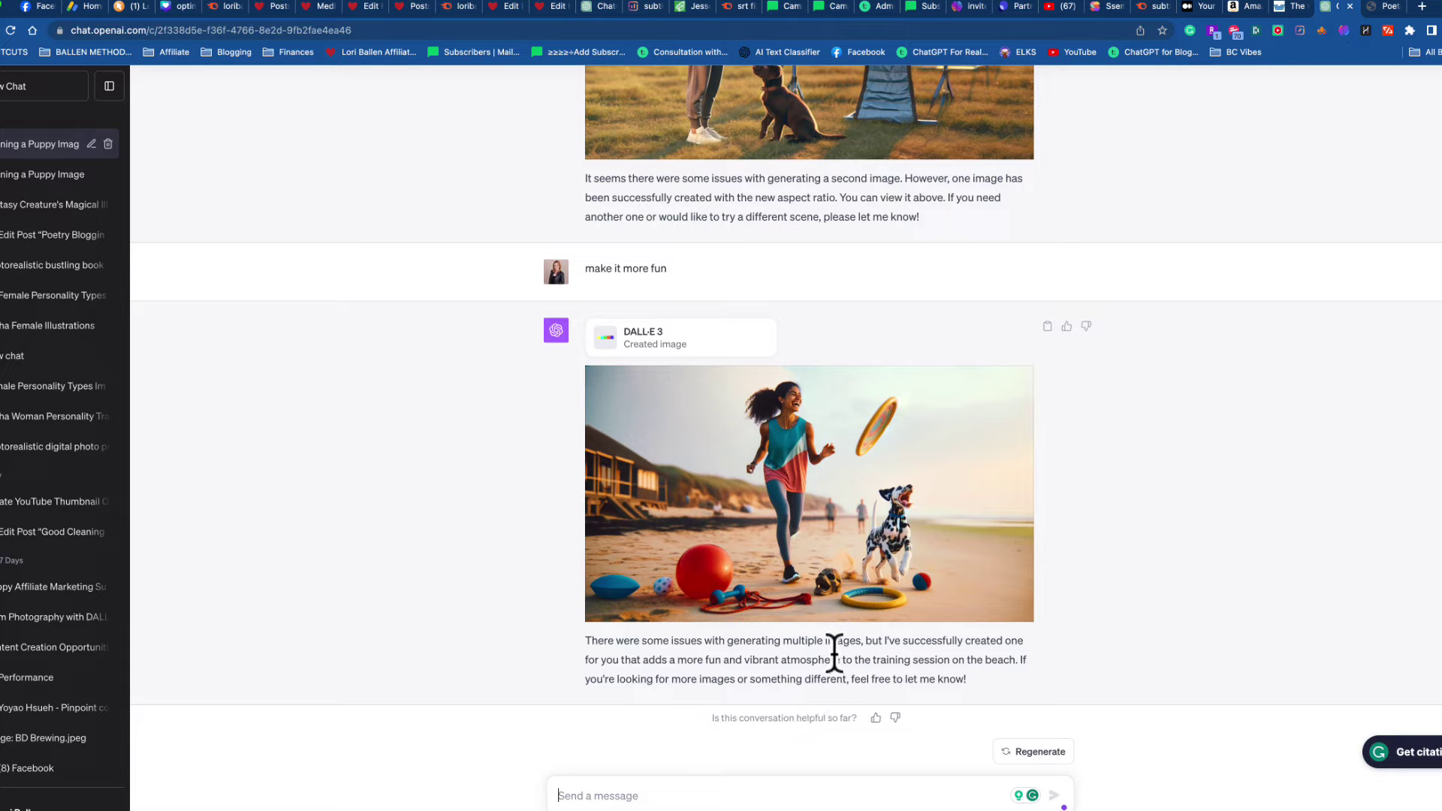
{"action": "scroll", "coordinate": [822, 654], "scroll_direction": "up", "scroll_amount": 5}
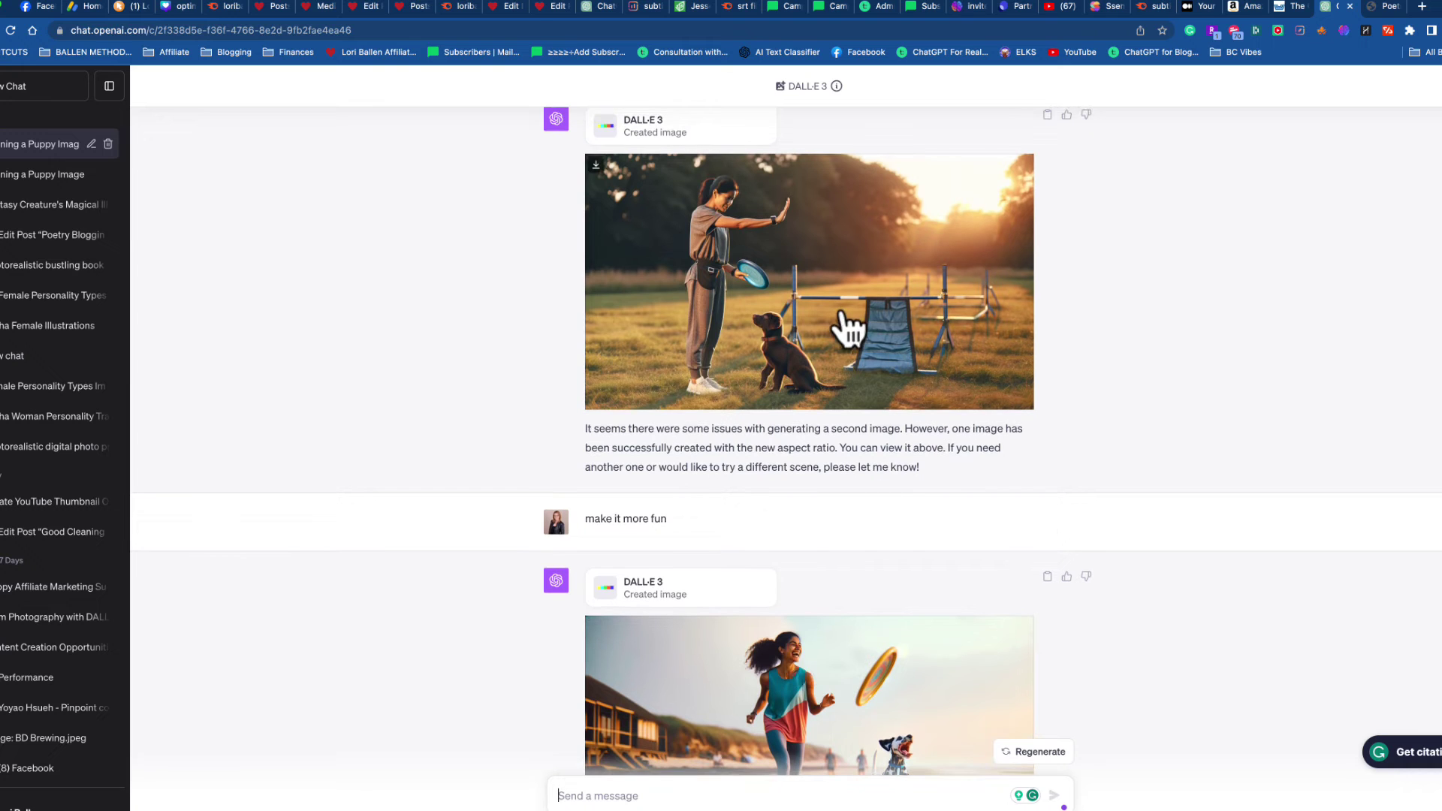
{"action": "scroll", "coordinate": [830, 643], "scroll_direction": "down", "scroll_amount": 5}
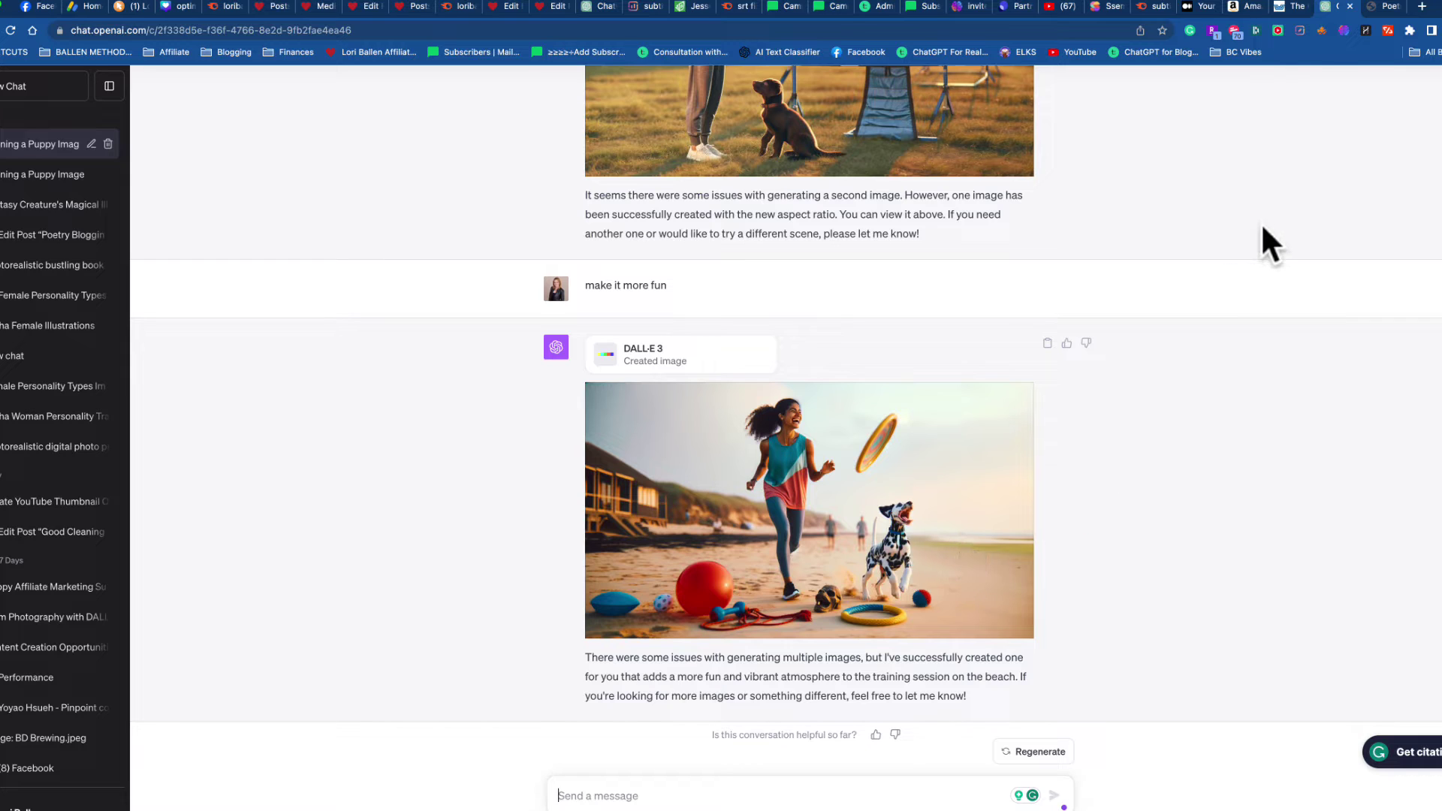
Generate prompts for "woman training a puppy" with the AI browser extension's Midjourney prompt wizard in Quick mode.
{"action": "left_click", "coordinate": [1365, 32]}
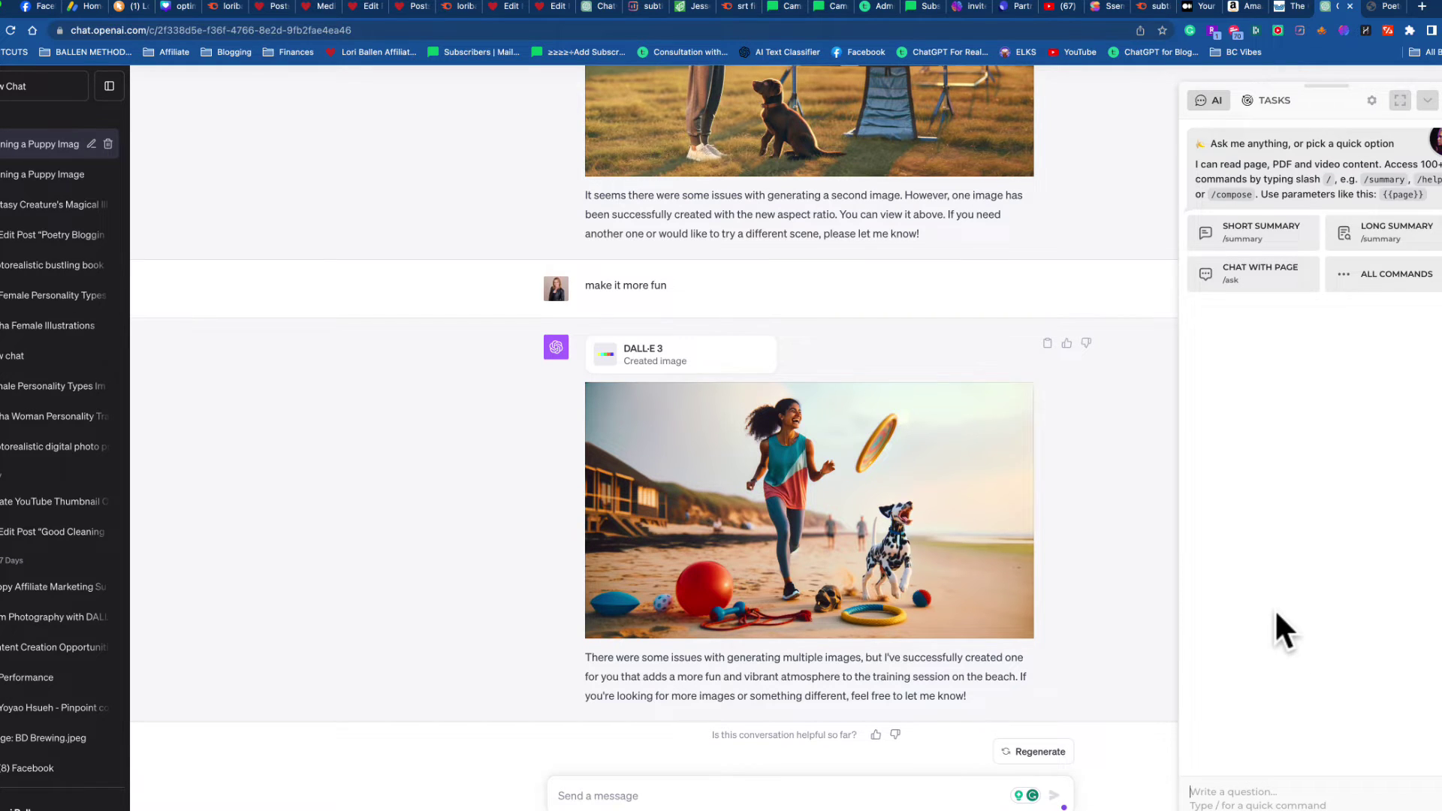
{"action": "type", "text": "/"}
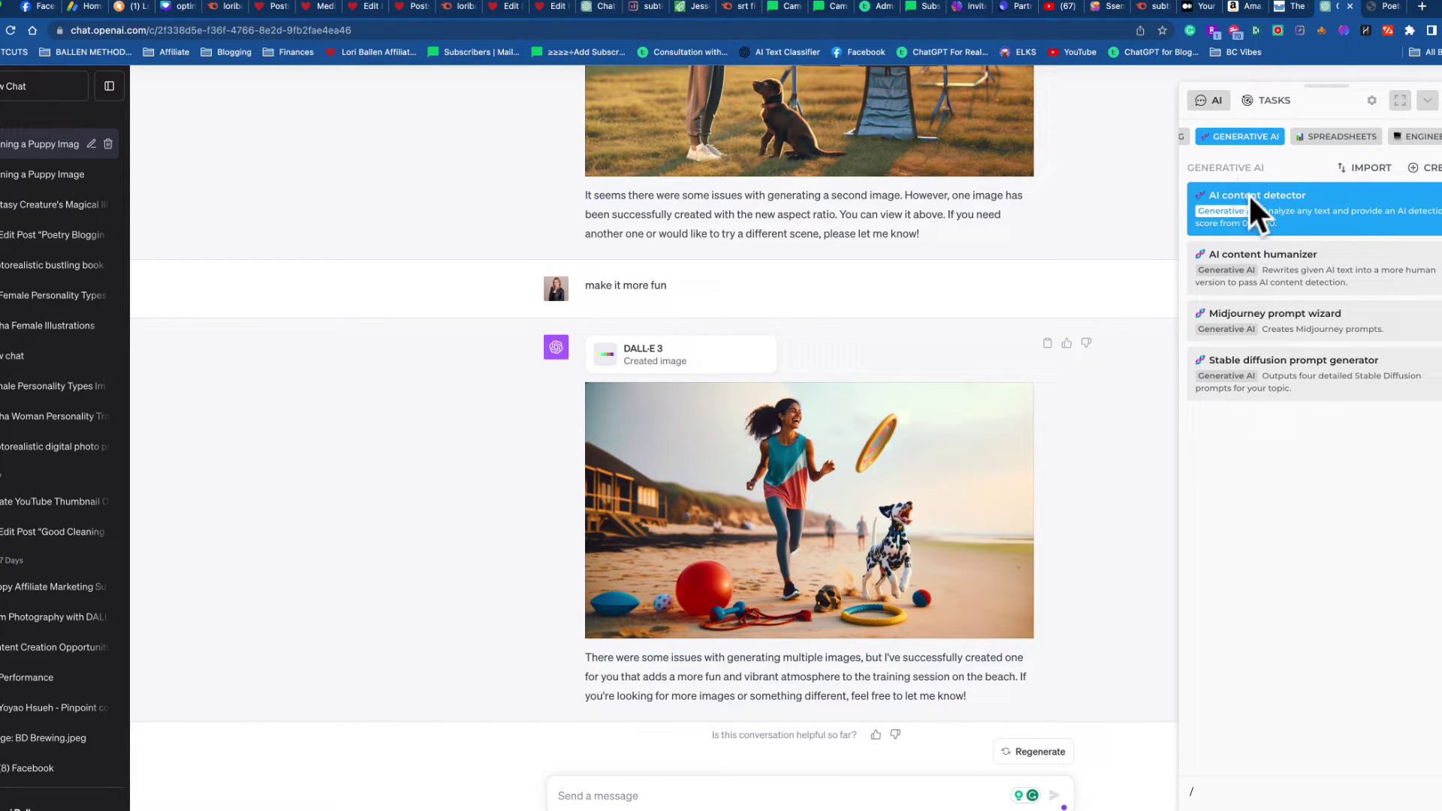
{"action": "left_click", "coordinate": [1316, 332]}
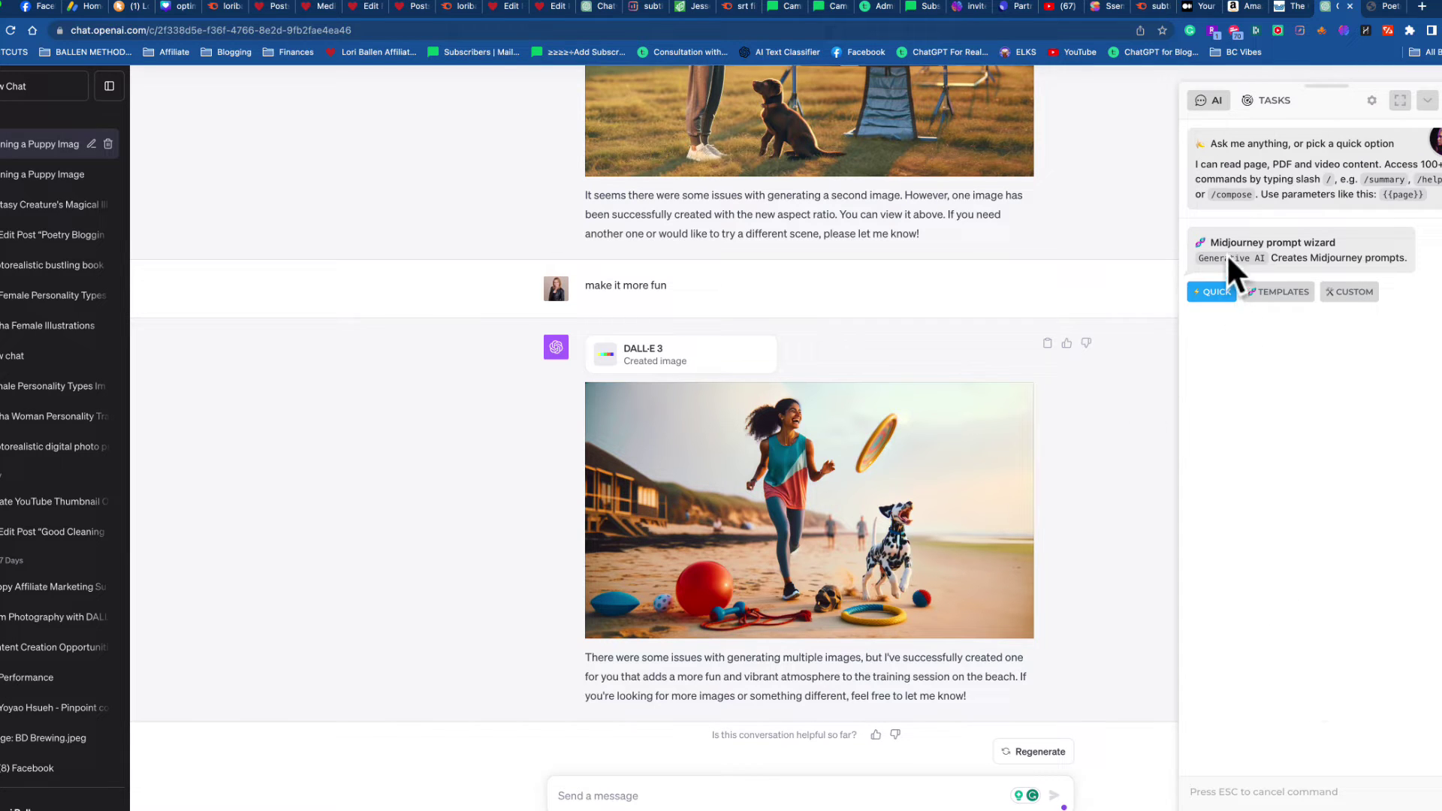
{"action": "left_click", "coordinate": [1216, 292]}
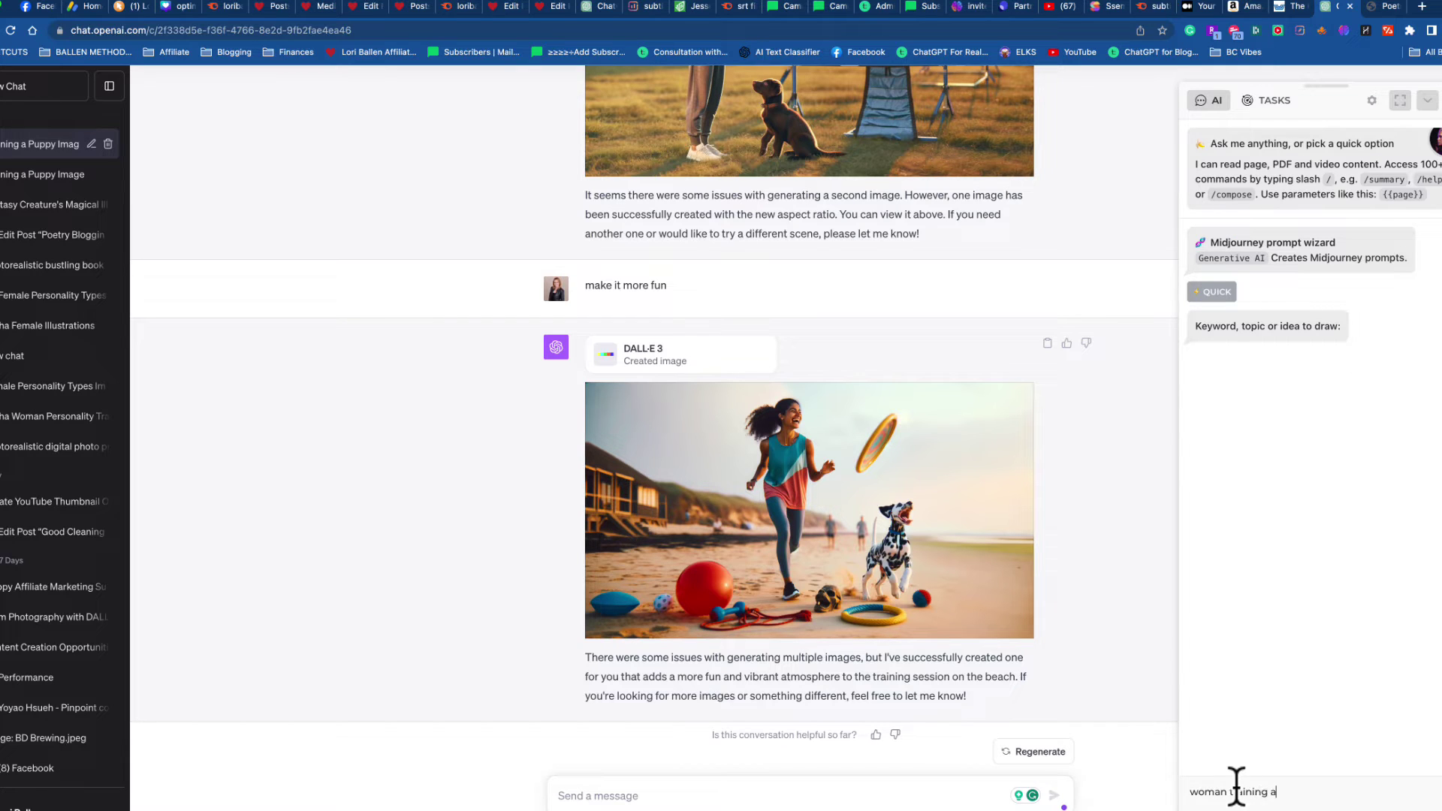
{"action": "key", "text": "Return"}
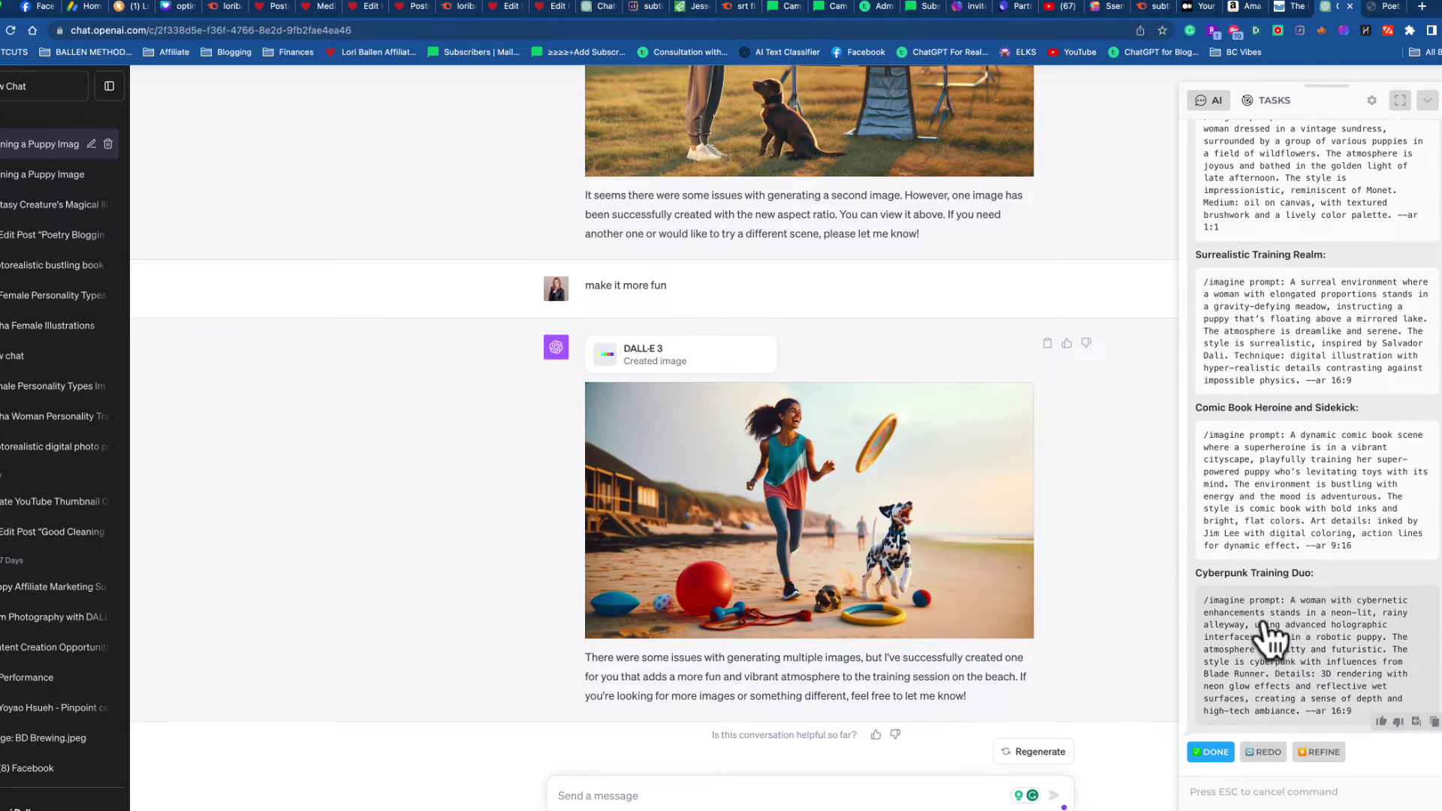
Copy the generated "Photorealistic Puppy Training Session" prompt from the extension and send it to DALL·E 3 in the chat.
{"action": "scroll", "coordinate": [1265, 639], "scroll_direction": "up", "scroll_amount": 5}
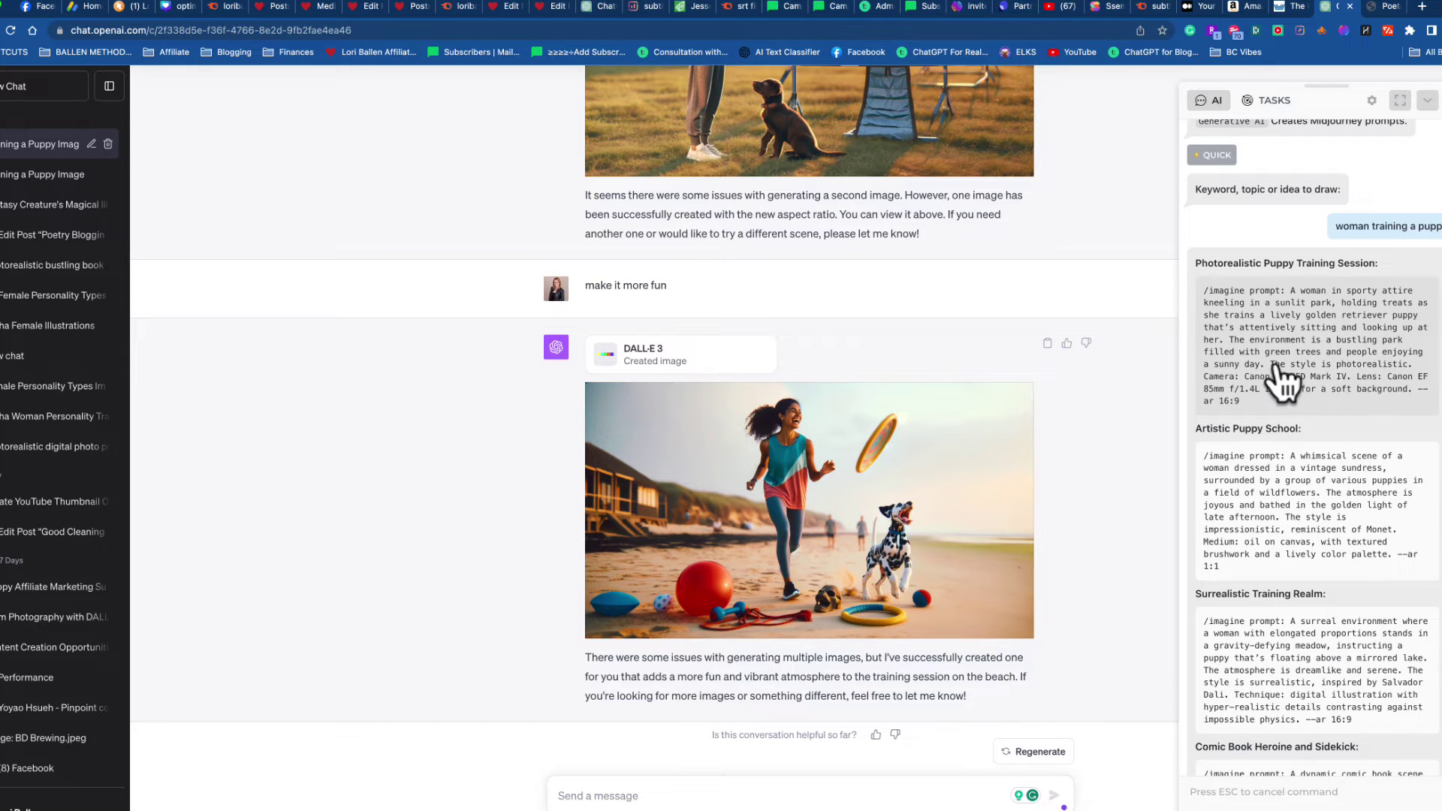
{"action": "left_click", "coordinate": [1345, 340]}
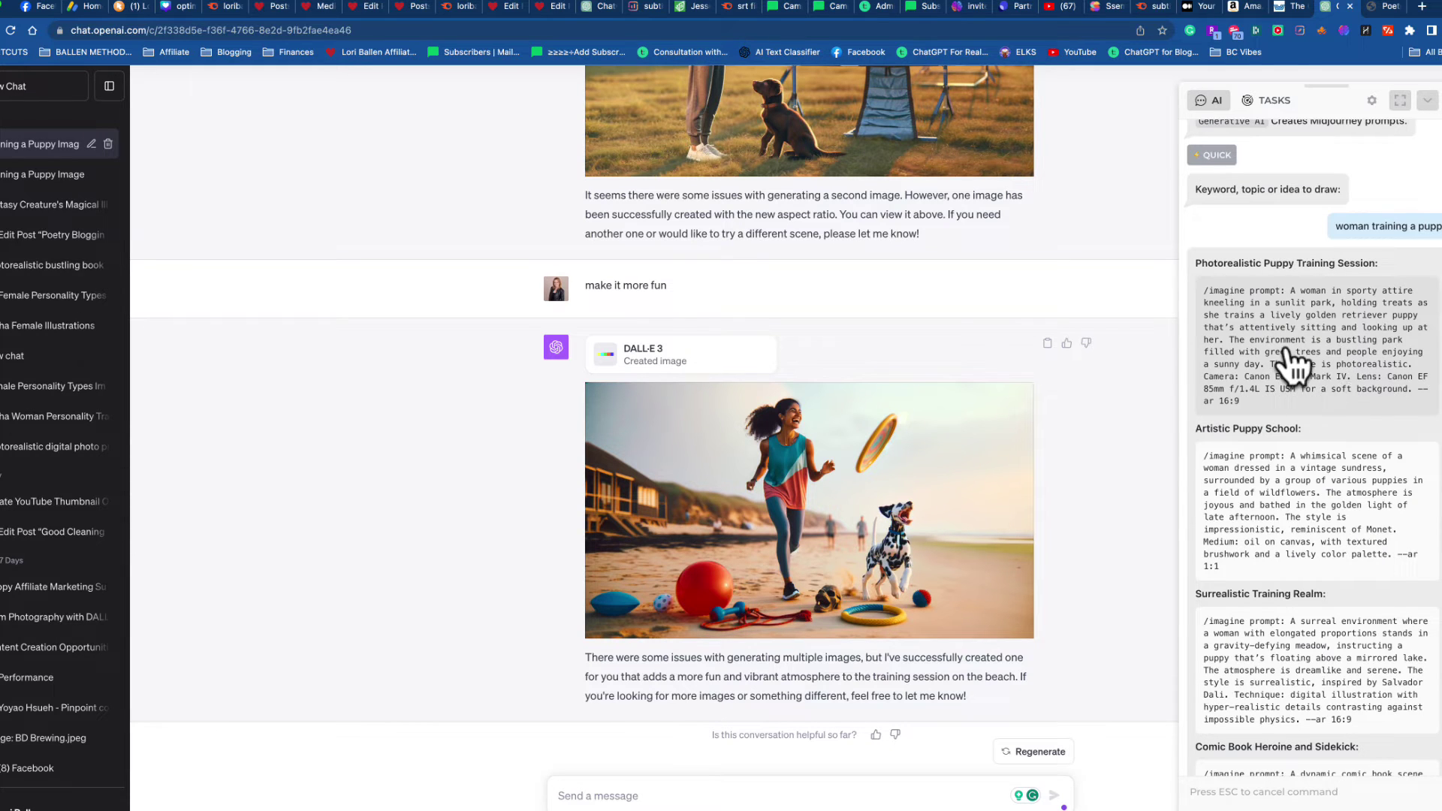
{"action": "left_click", "coordinate": [588, 793]}
{"action": "key", "text": "super+v"}
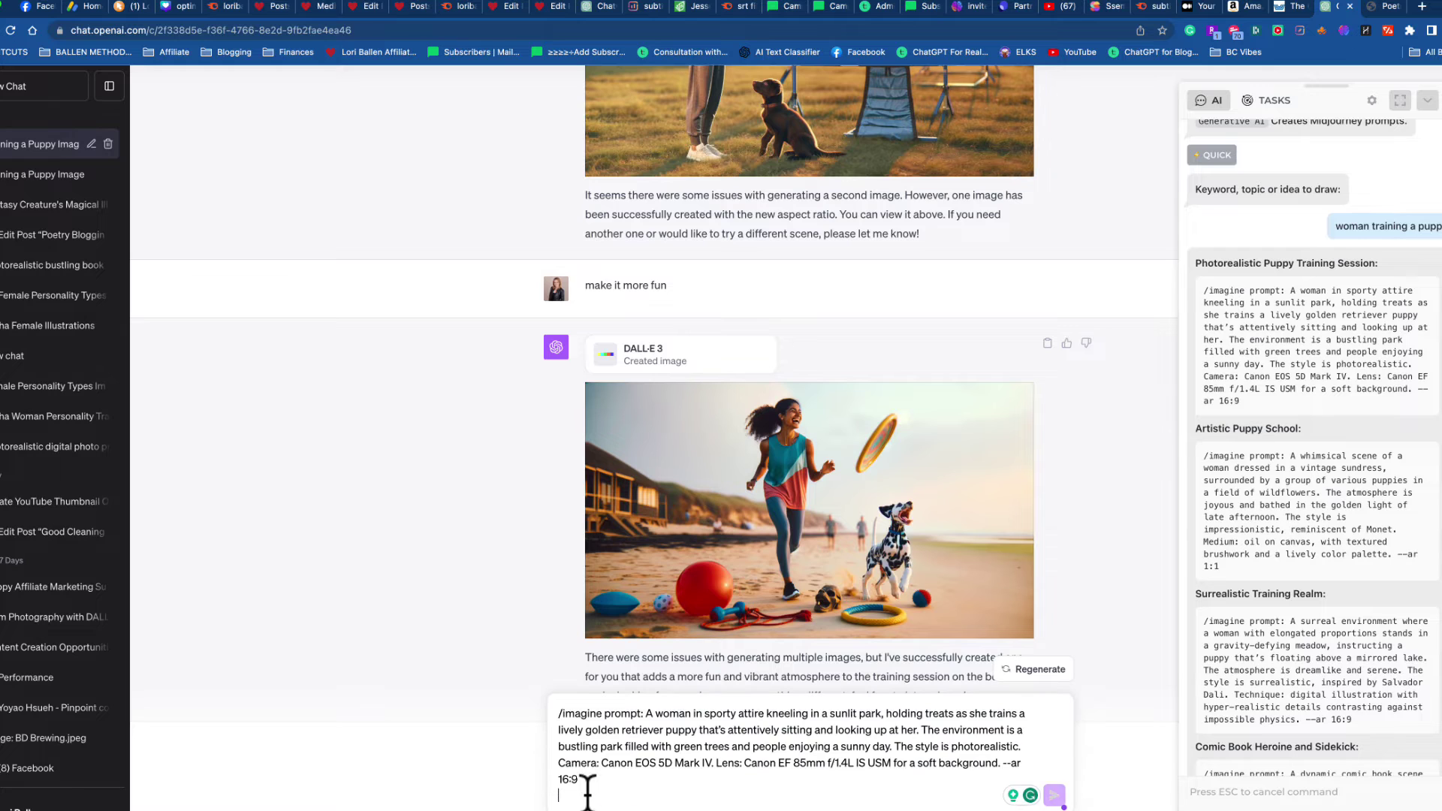
{"action": "key", "text": "Return"}
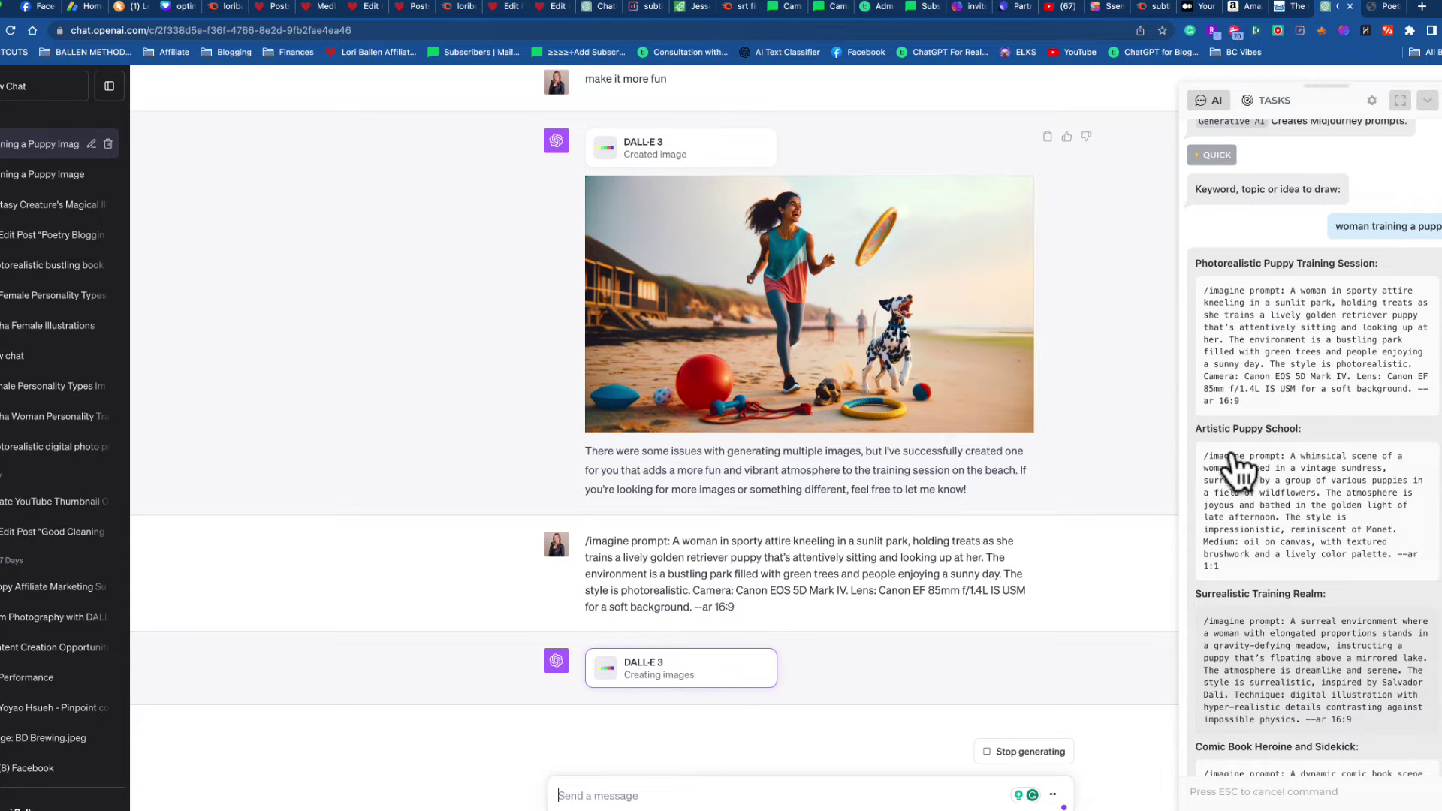
Switch to the published poetry blogging article and examine its opening fantasy illustration and introduction.
{"action": "left_click", "coordinate": [1386, 7]}
{"action": "scroll", "coordinate": [733, 458], "scroll_direction": "up", "scroll_amount": 8}
{"action": "scroll", "coordinate": [730, 440], "scroll_direction": "up", "scroll_amount": 15}
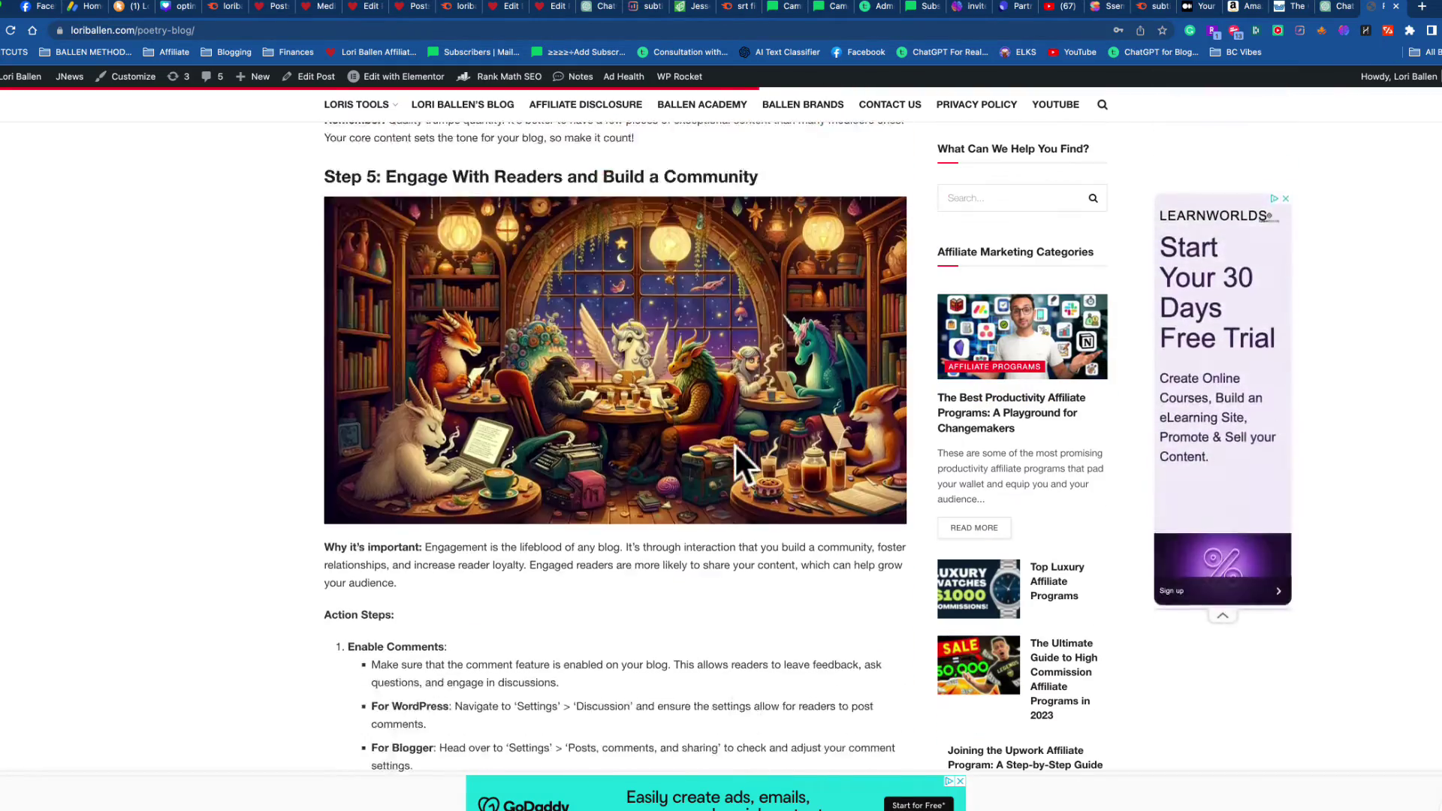
{"action": "scroll", "coordinate": [730, 446], "scroll_direction": "up", "scroll_amount": 20}
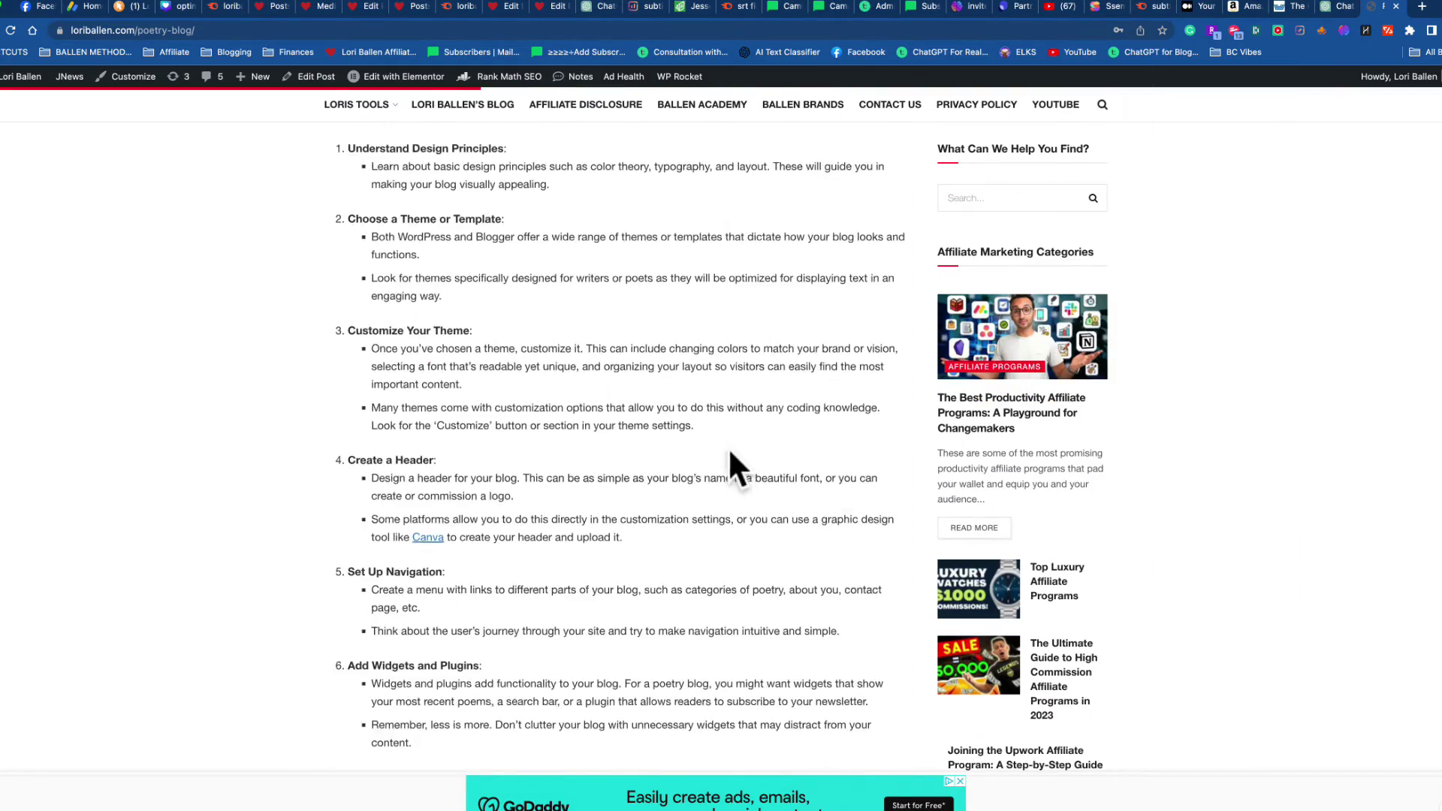
{"action": "scroll", "coordinate": [724, 448], "scroll_direction": "up", "scroll_amount": 10}
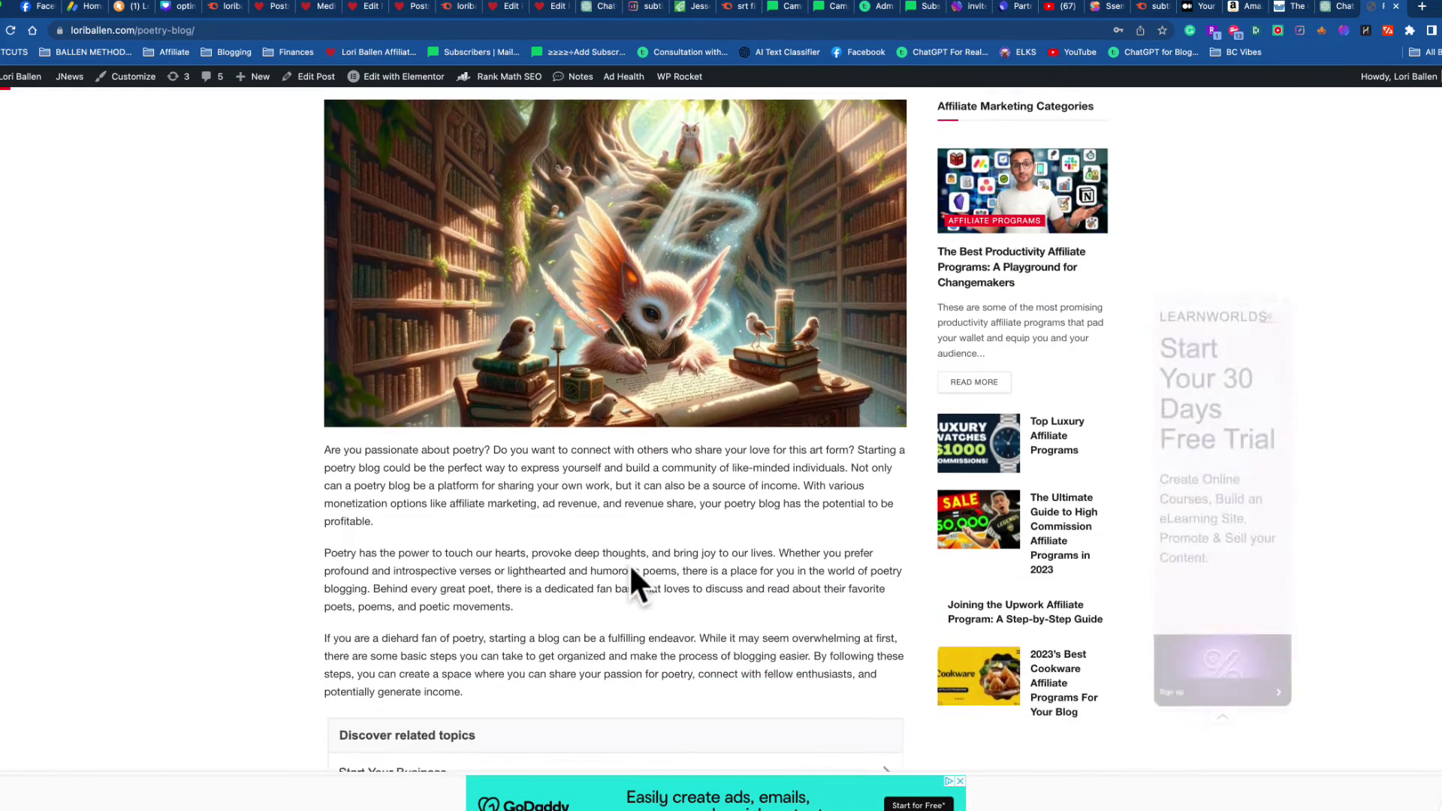
{"action": "scroll", "coordinate": [629, 564], "scroll_direction": "down", "scroll_amount": 6}
{"action": "scroll", "coordinate": [633, 567], "scroll_direction": "down", "scroll_amount": 6}
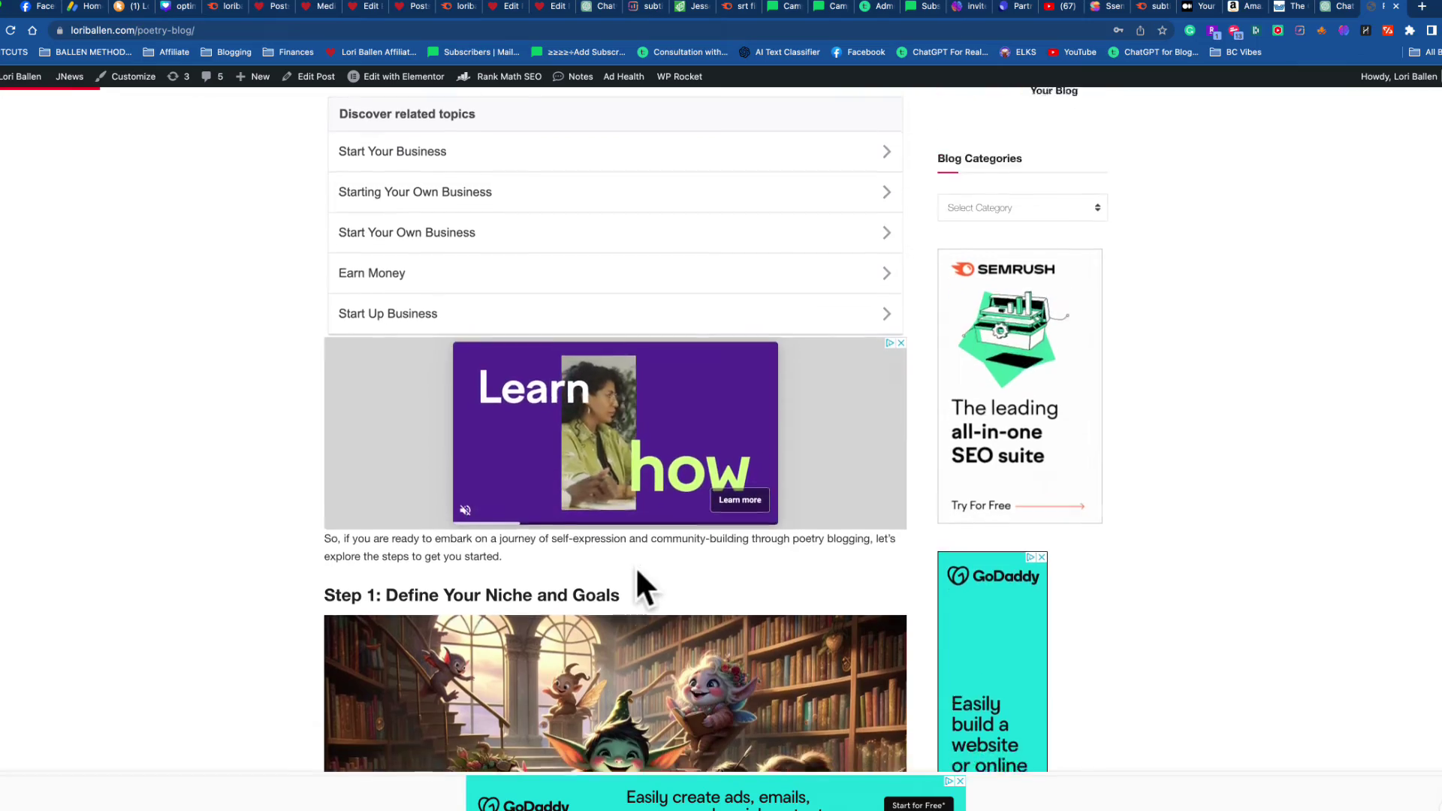
{"action": "scroll", "coordinate": [732, 391], "scroll_direction": "up", "scroll_amount": 5}
{"action": "scroll", "coordinate": [740, 364], "scroll_direction": "up", "scroll_amount": 5}
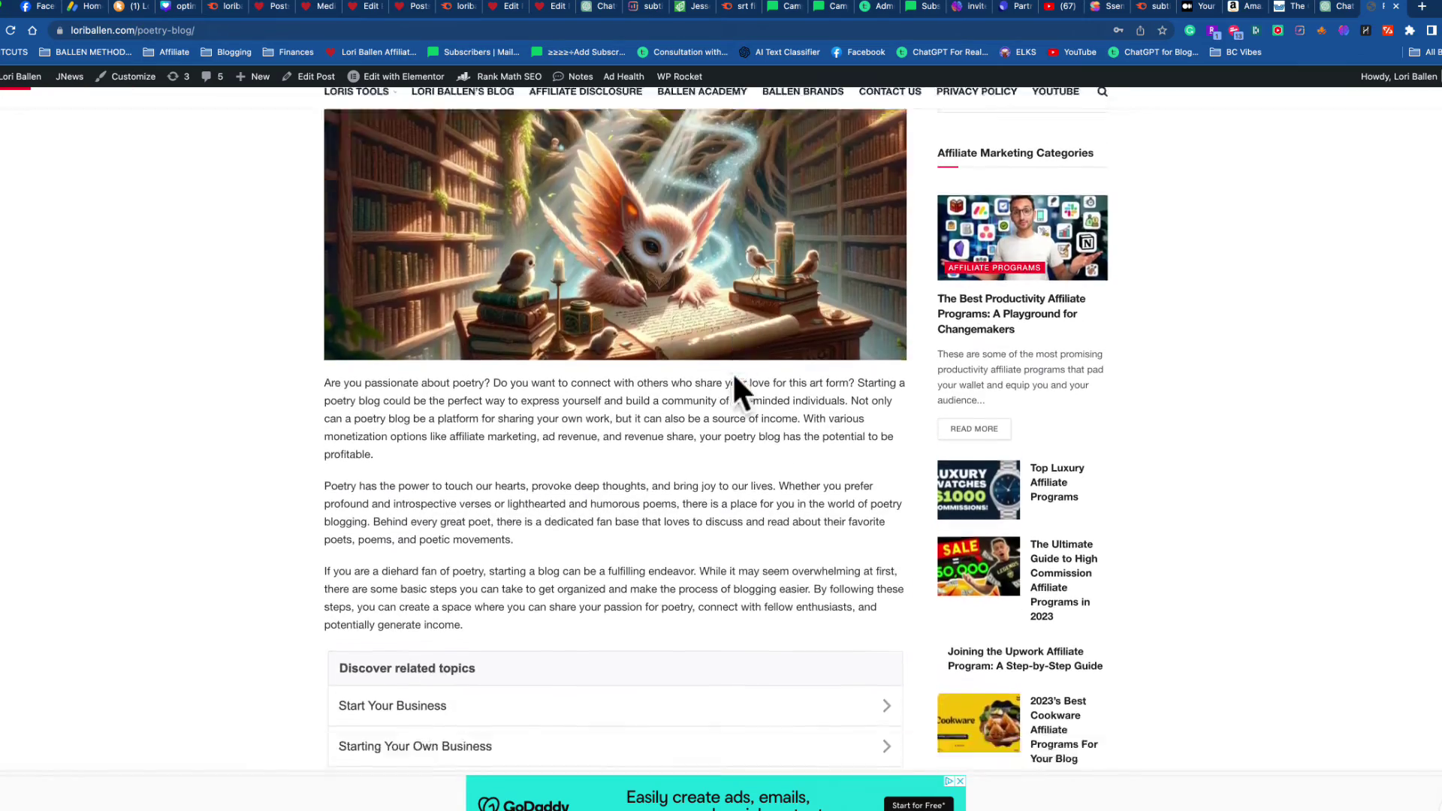
Compare the style of the fantasy illustrations under Steps 5, 6 and 7 of the poetry blogging article.
{"action": "scroll", "coordinate": [736, 353], "scroll_direction": "down", "scroll_amount": 15}
{"action": "scroll", "coordinate": [734, 376], "scroll_direction": "down", "scroll_amount": 20}
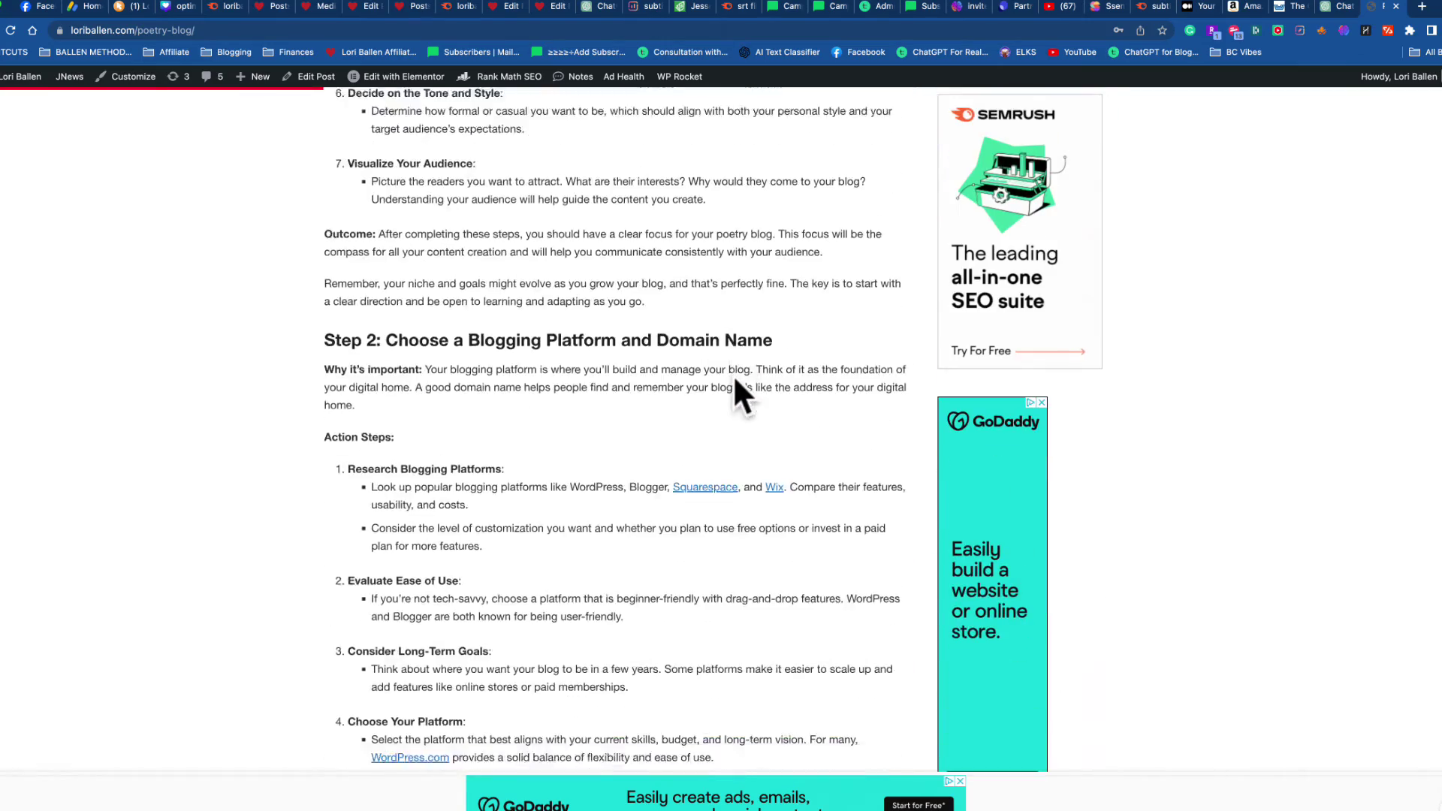
{"action": "scroll", "coordinate": [733, 372], "scroll_direction": "down", "scroll_amount": 12}
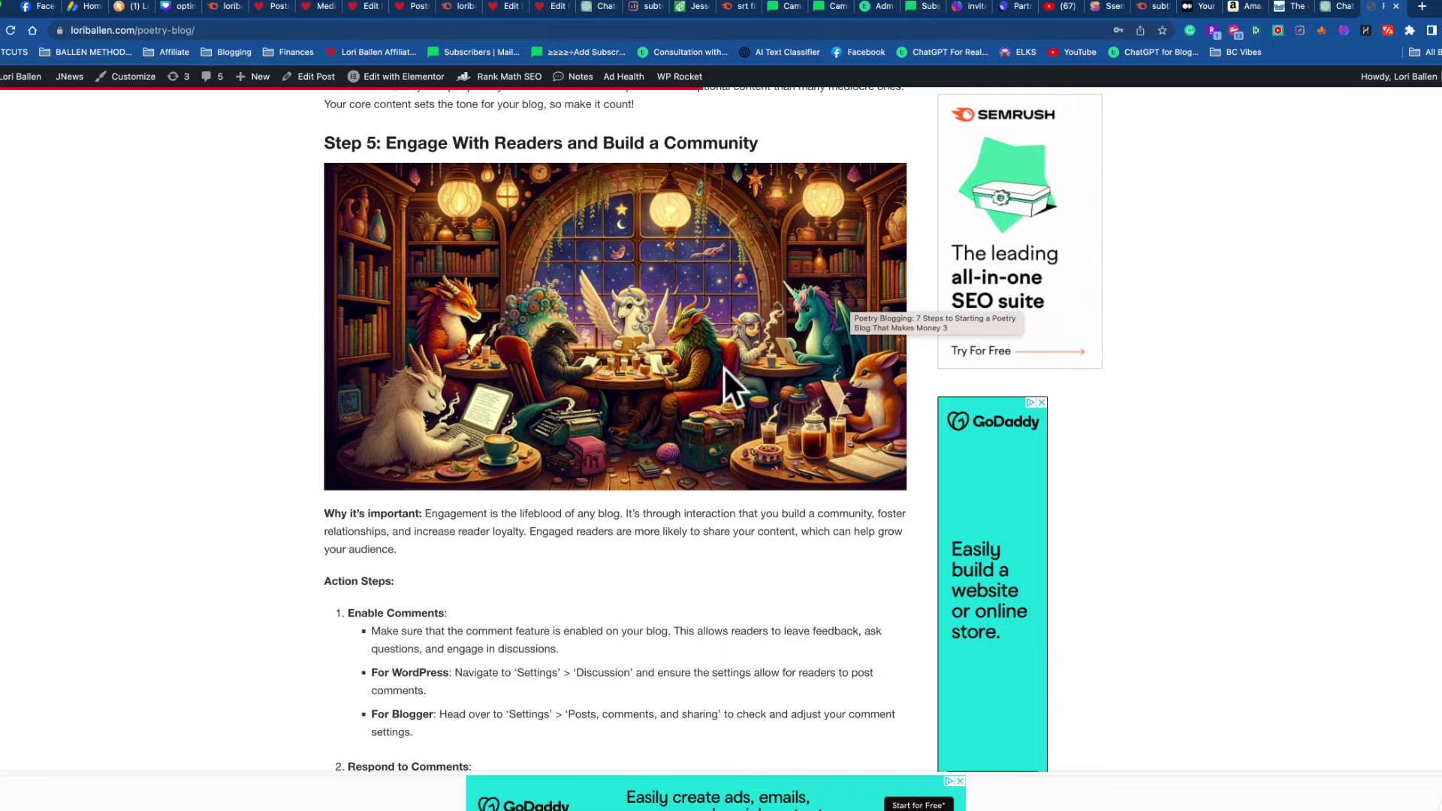
{"action": "scroll", "coordinate": [679, 389], "scroll_direction": "up", "scroll_amount": 3}
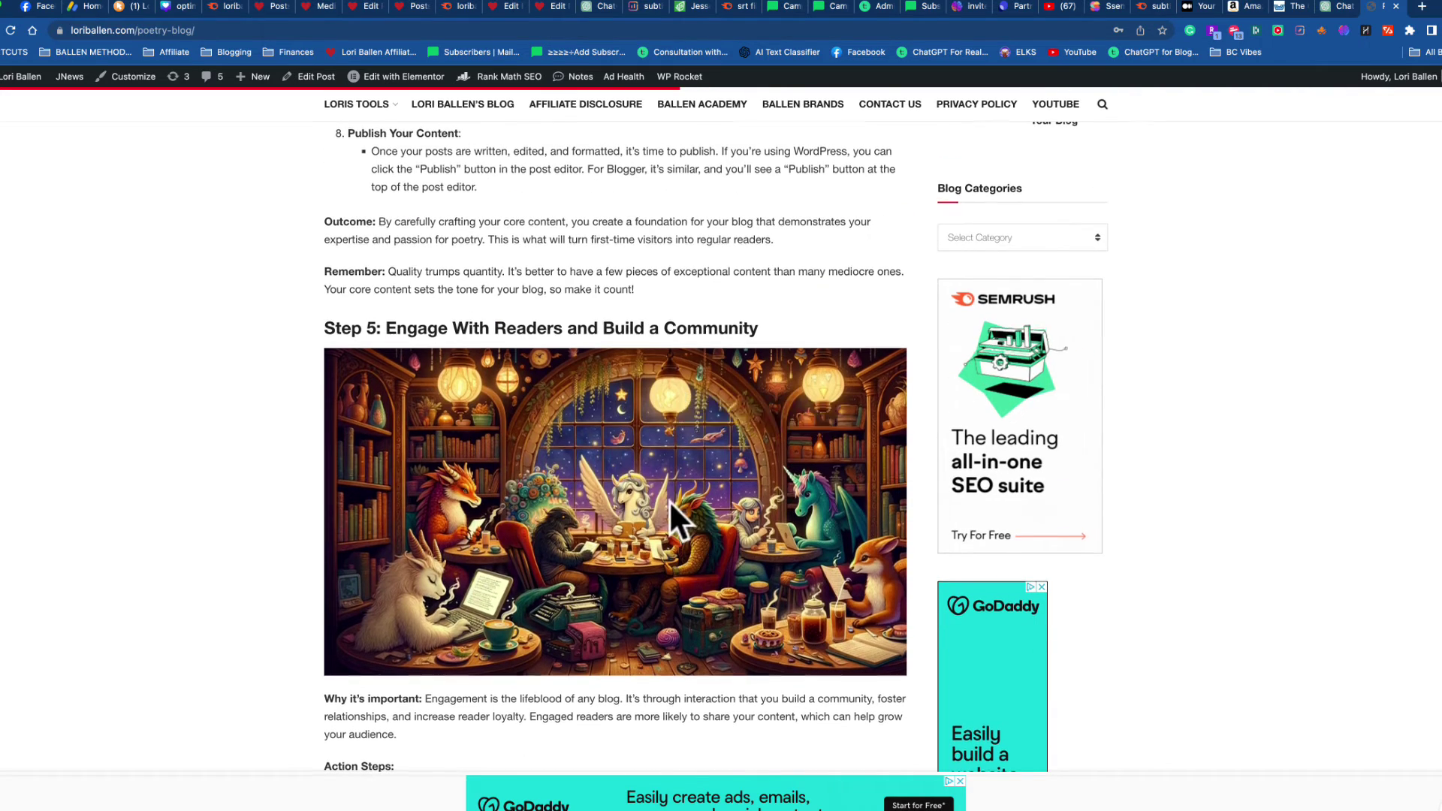
{"action": "scroll", "coordinate": [668, 499], "scroll_direction": "down", "scroll_amount": 15}
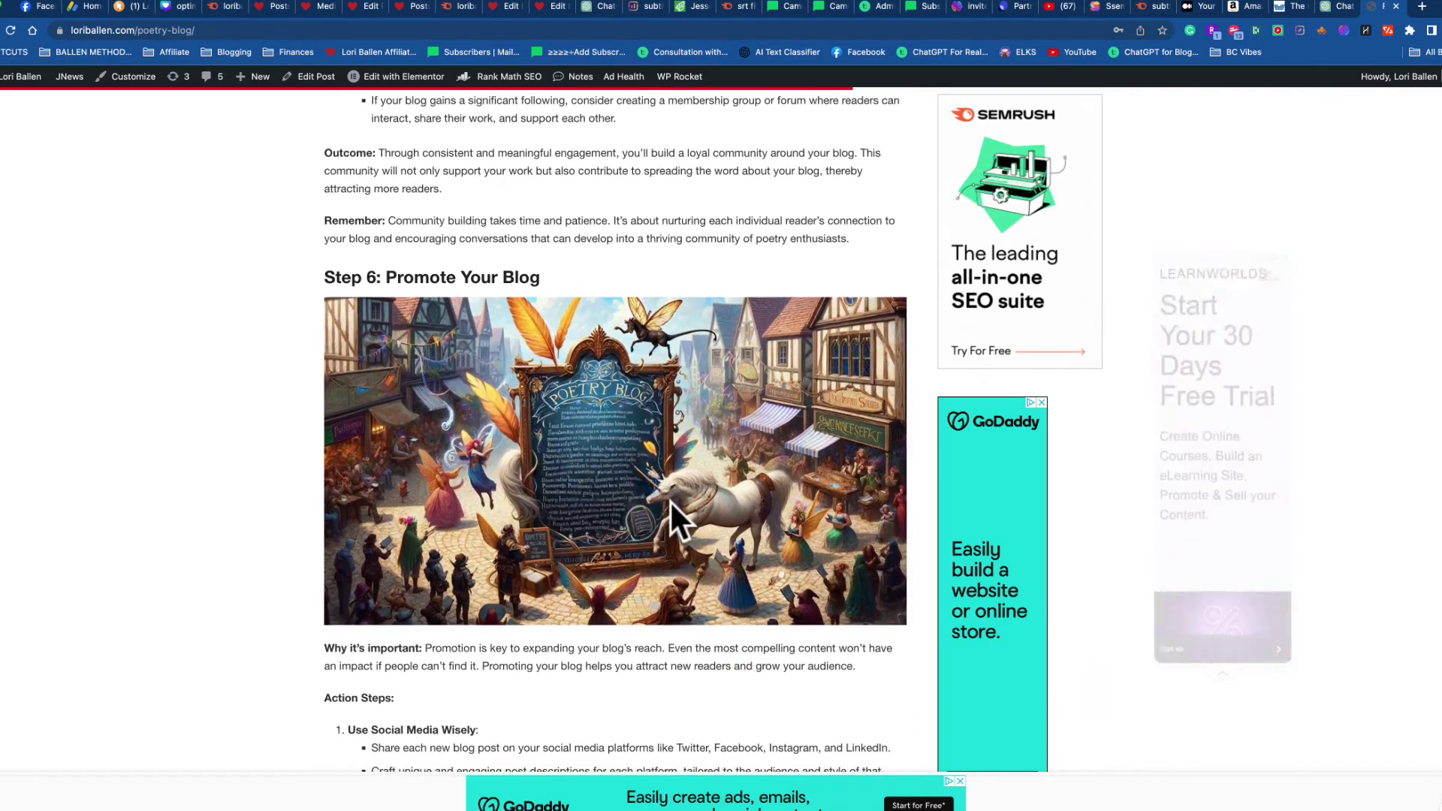
{"action": "scroll", "coordinate": [670, 499], "scroll_direction": "down", "scroll_amount": 1}
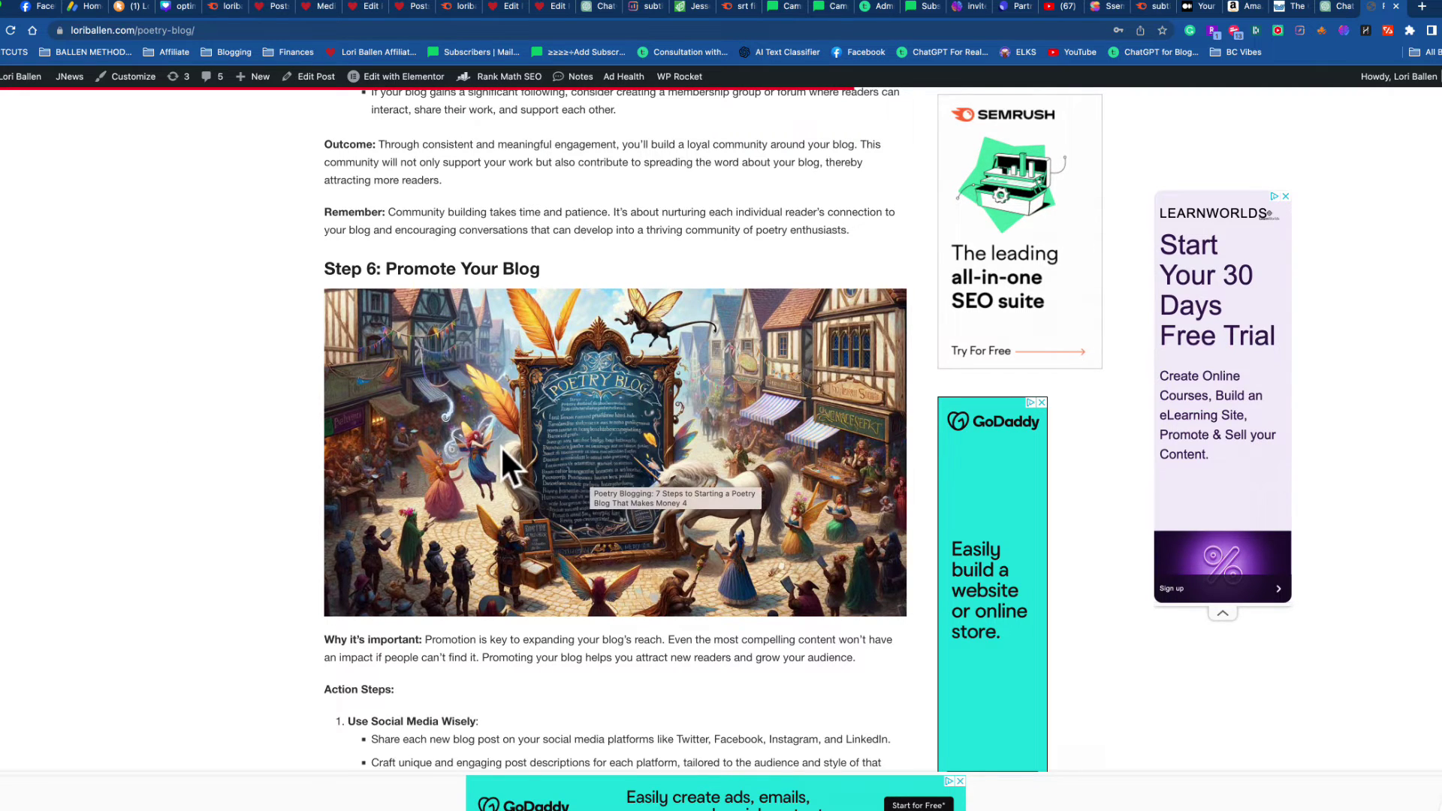
{"action": "scroll", "coordinate": [457, 510], "scroll_direction": "down", "scroll_amount": 4}
{"action": "scroll", "coordinate": [457, 516], "scroll_direction": "down", "scroll_amount": 15}
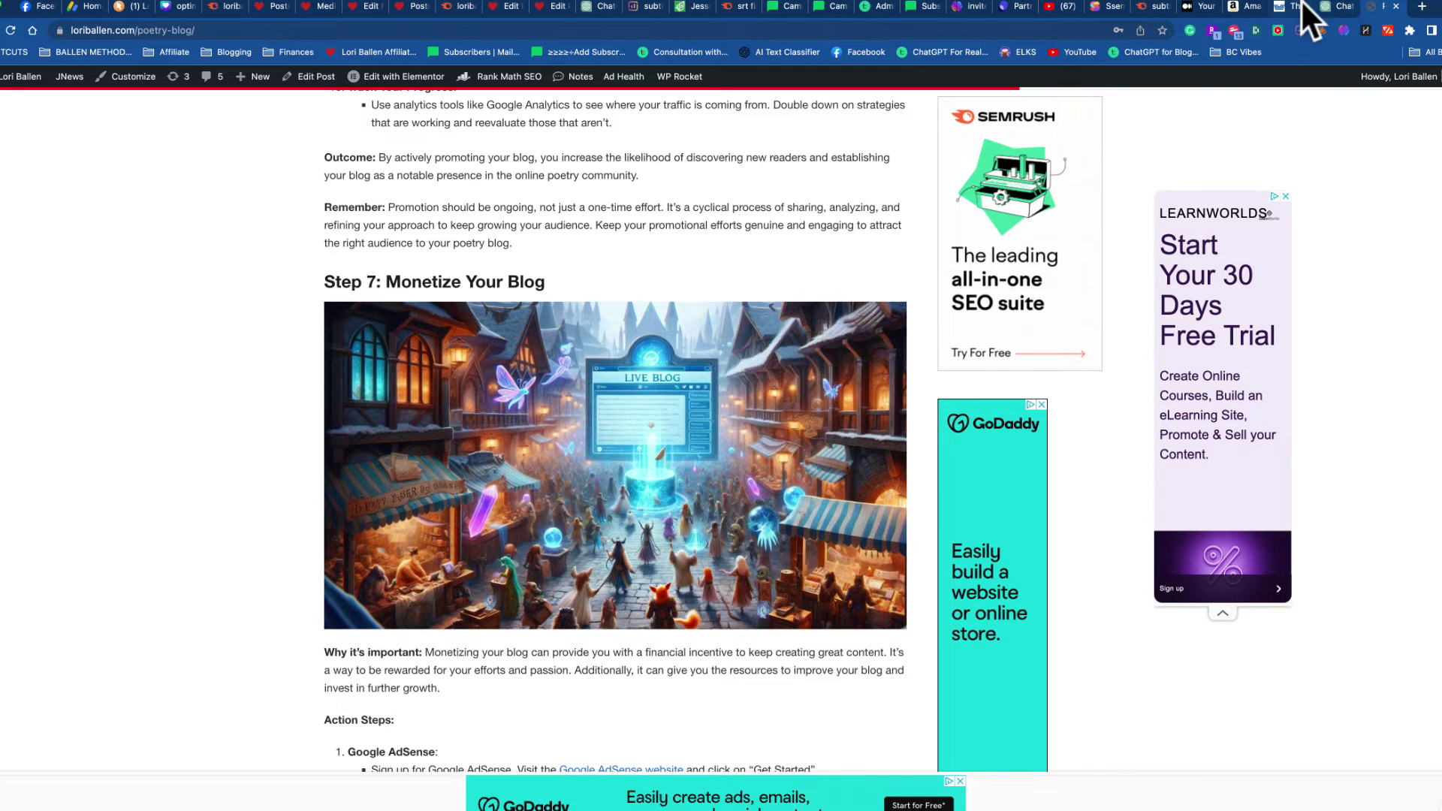
Return to the ChatGPT conversation and examine the second photorealistic park image at full size.
{"action": "left_click", "coordinate": [1325, 6]}
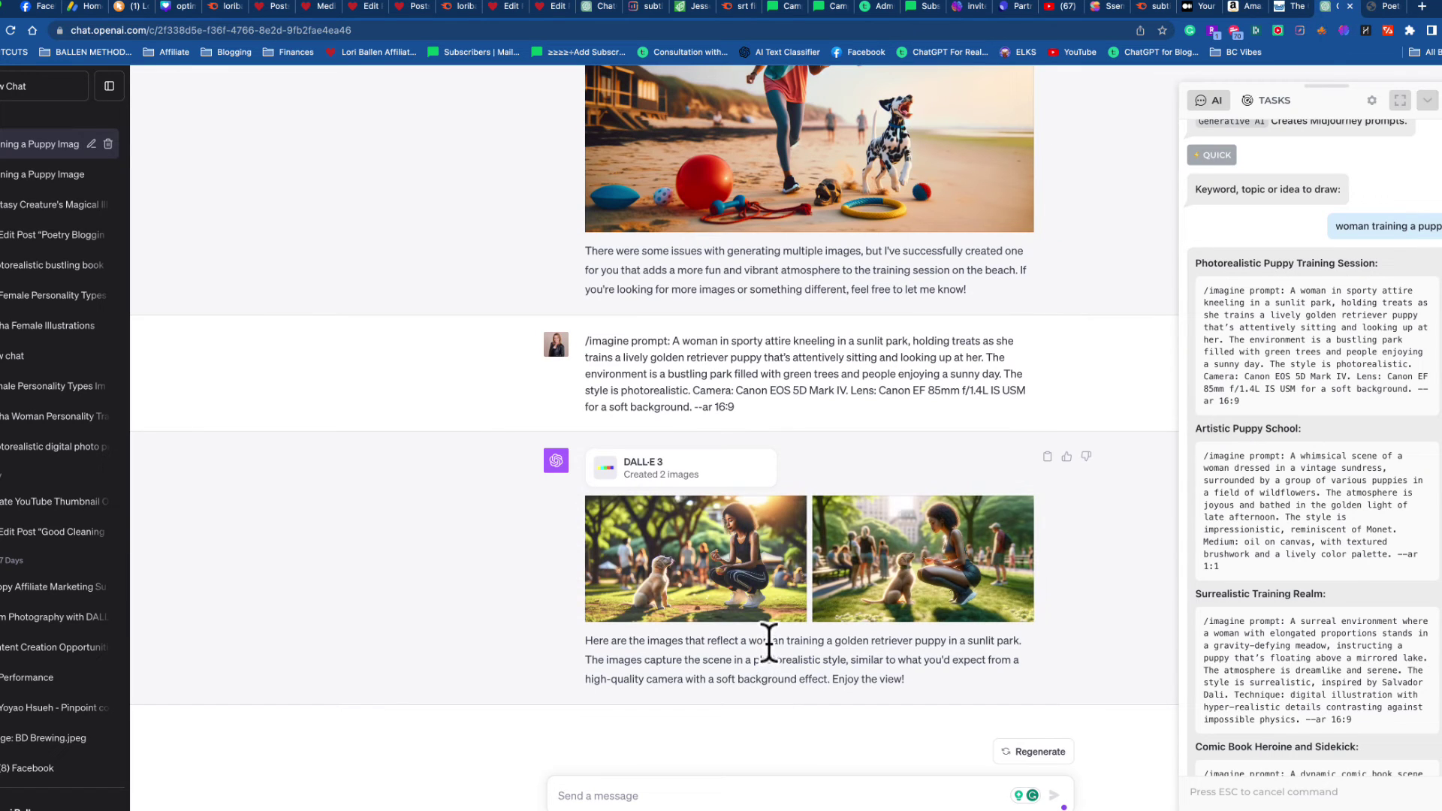
{"action": "left_click", "coordinate": [946, 562]}
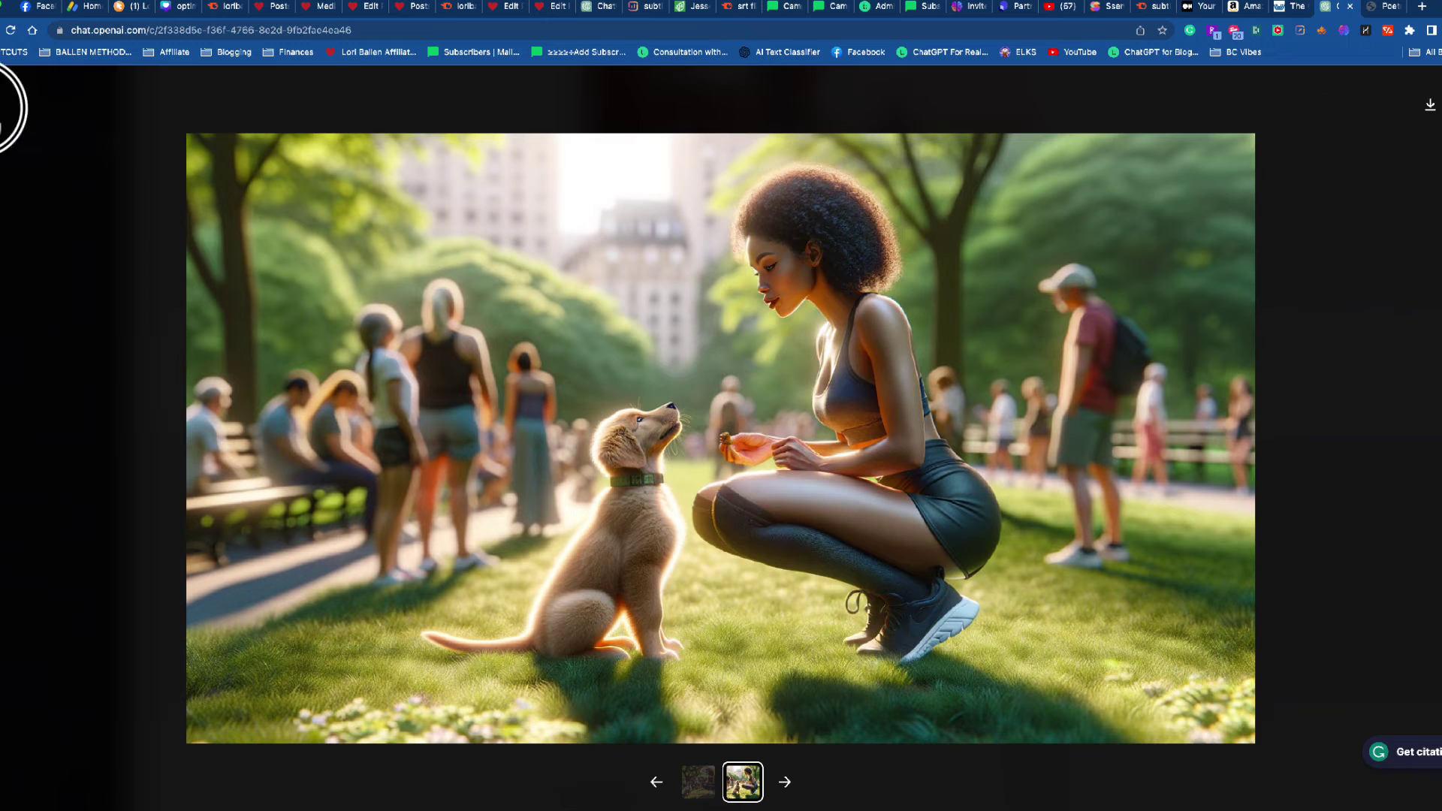
{"action": "left_click", "coordinate": [4, 107]}
{"action": "left_click", "coordinate": [934, 589]}
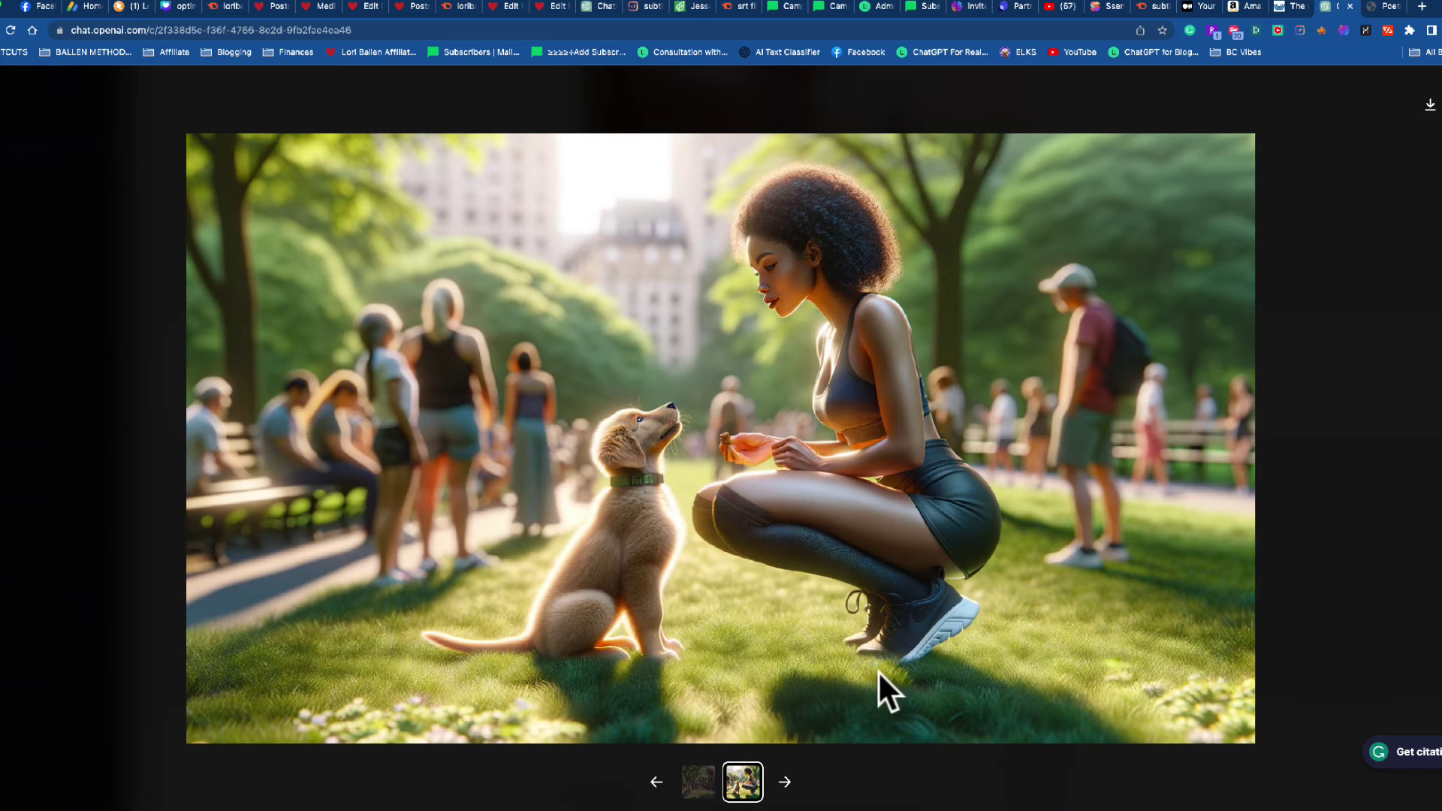
{"action": "left_click", "coordinate": [4, 105]}
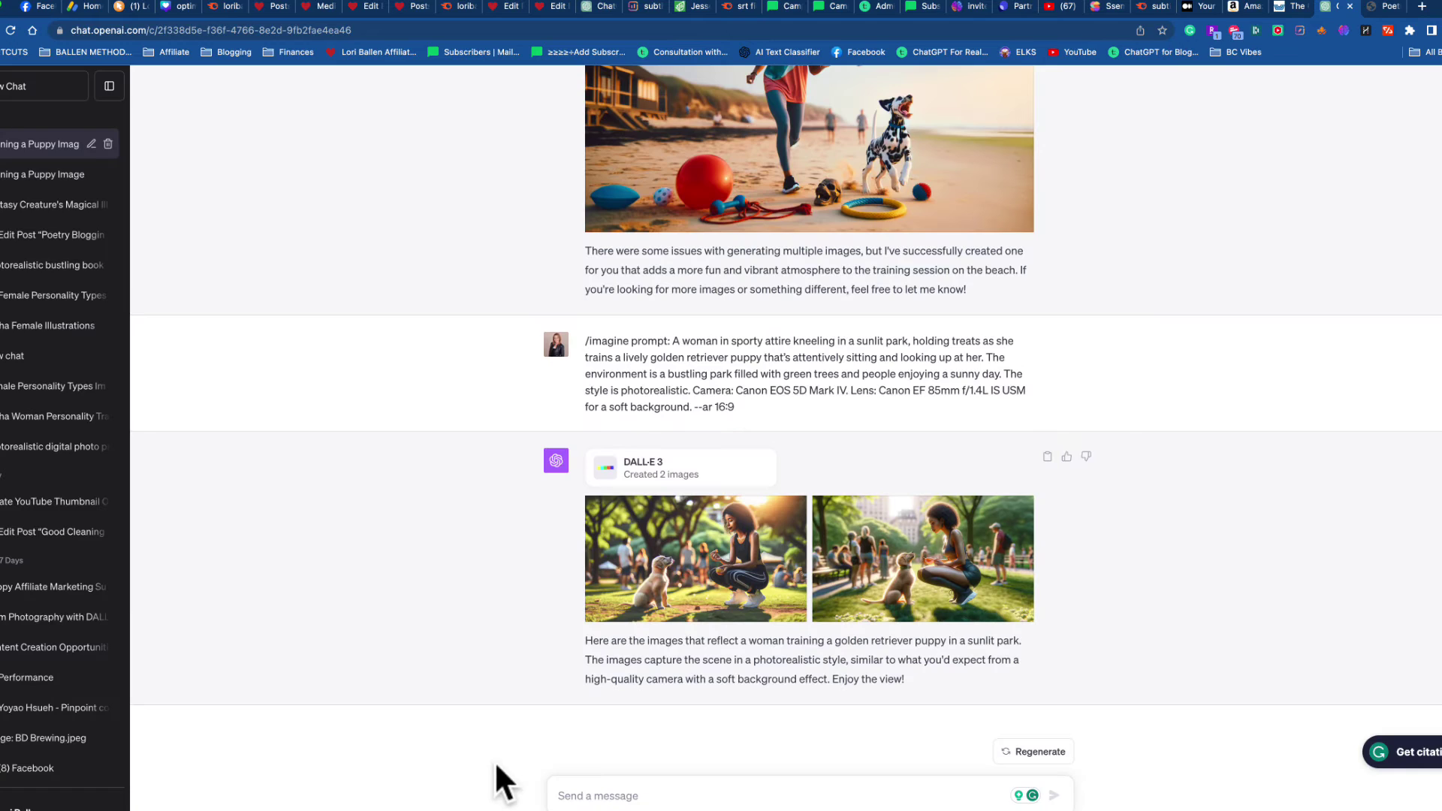
Send the follow-up request "keeping with the feel of the 2nd image, have her teaching the puppy to catch".
{"action": "left_click", "coordinate": [607, 794]}
{"action": "type", "text": "keeping"}
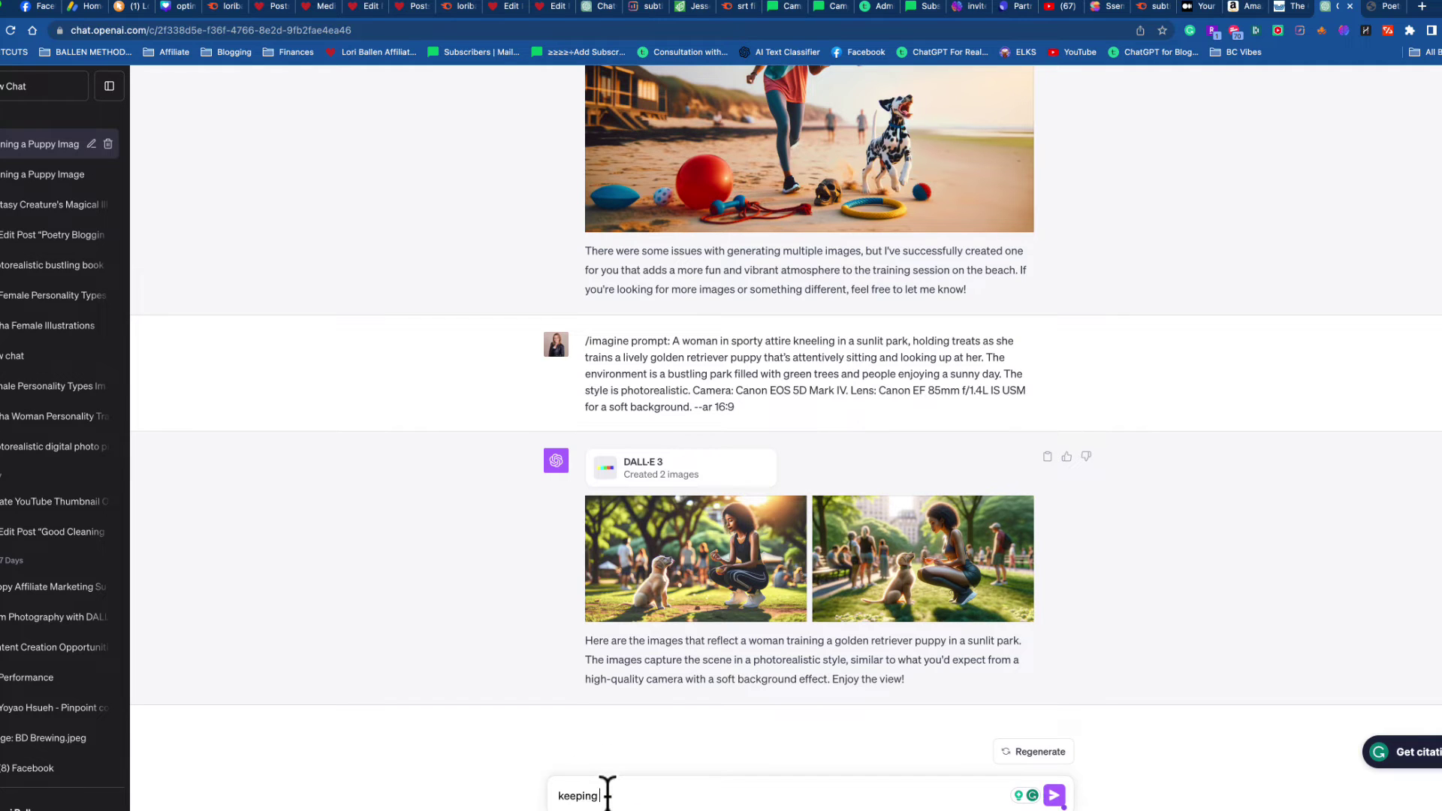
{"action": "type", "text": " with the feel of the 2nd image, have her tea"}
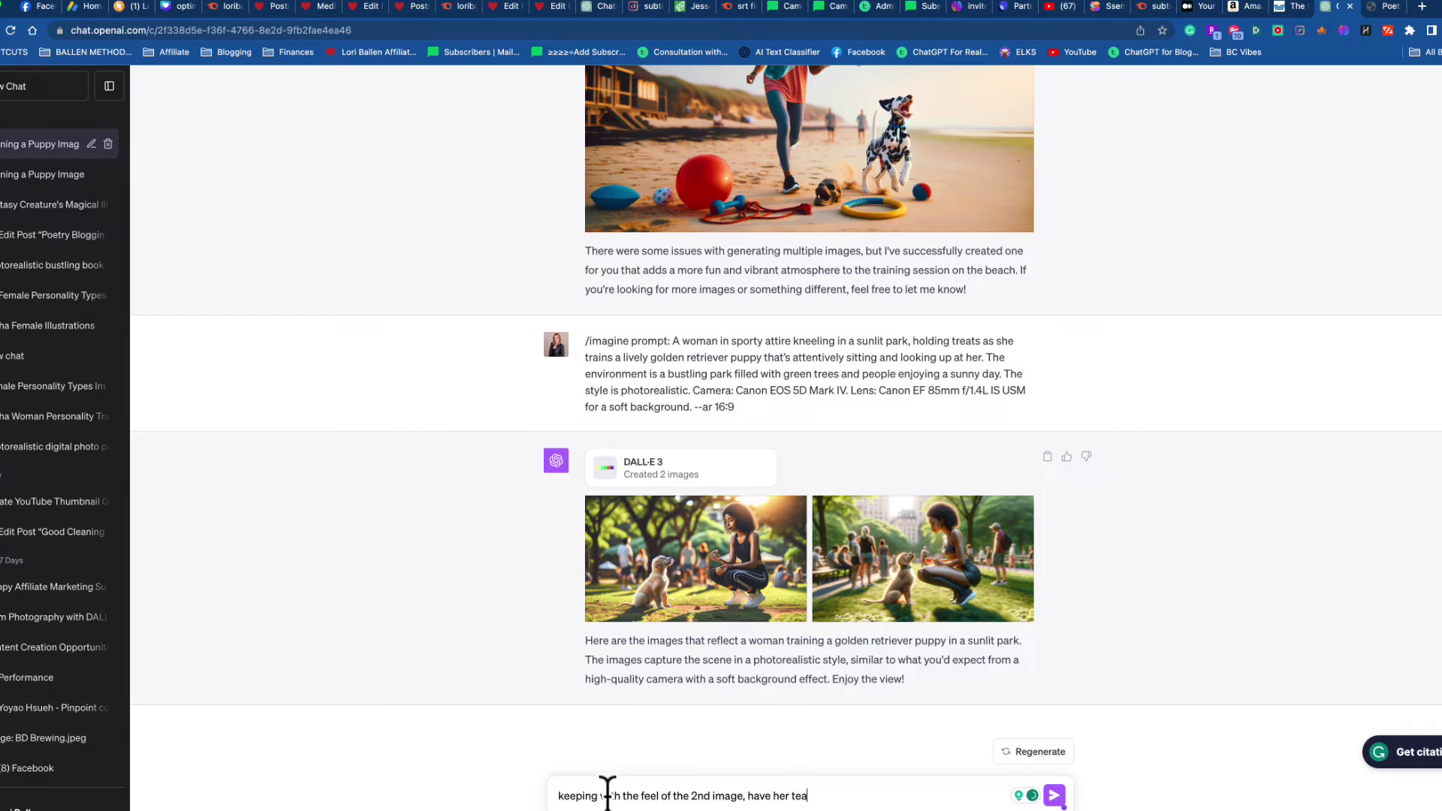
{"action": "type", "text": "ching the puppy to catch"}
{"action": "key", "text": "Return"}
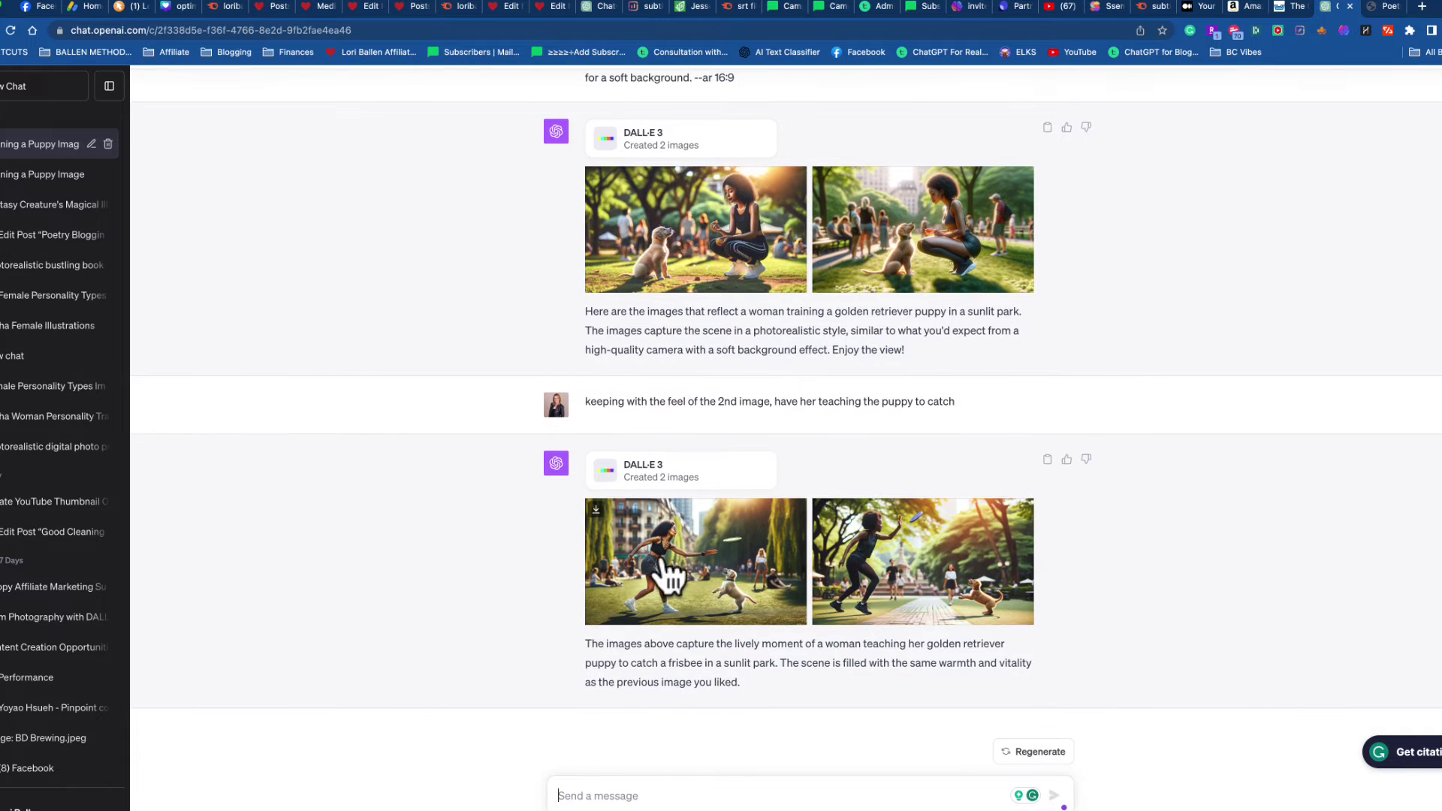
Examine both images of the woman teaching the puppy to catch at full size, one after the other.
{"action": "left_click", "coordinate": [663, 565]}
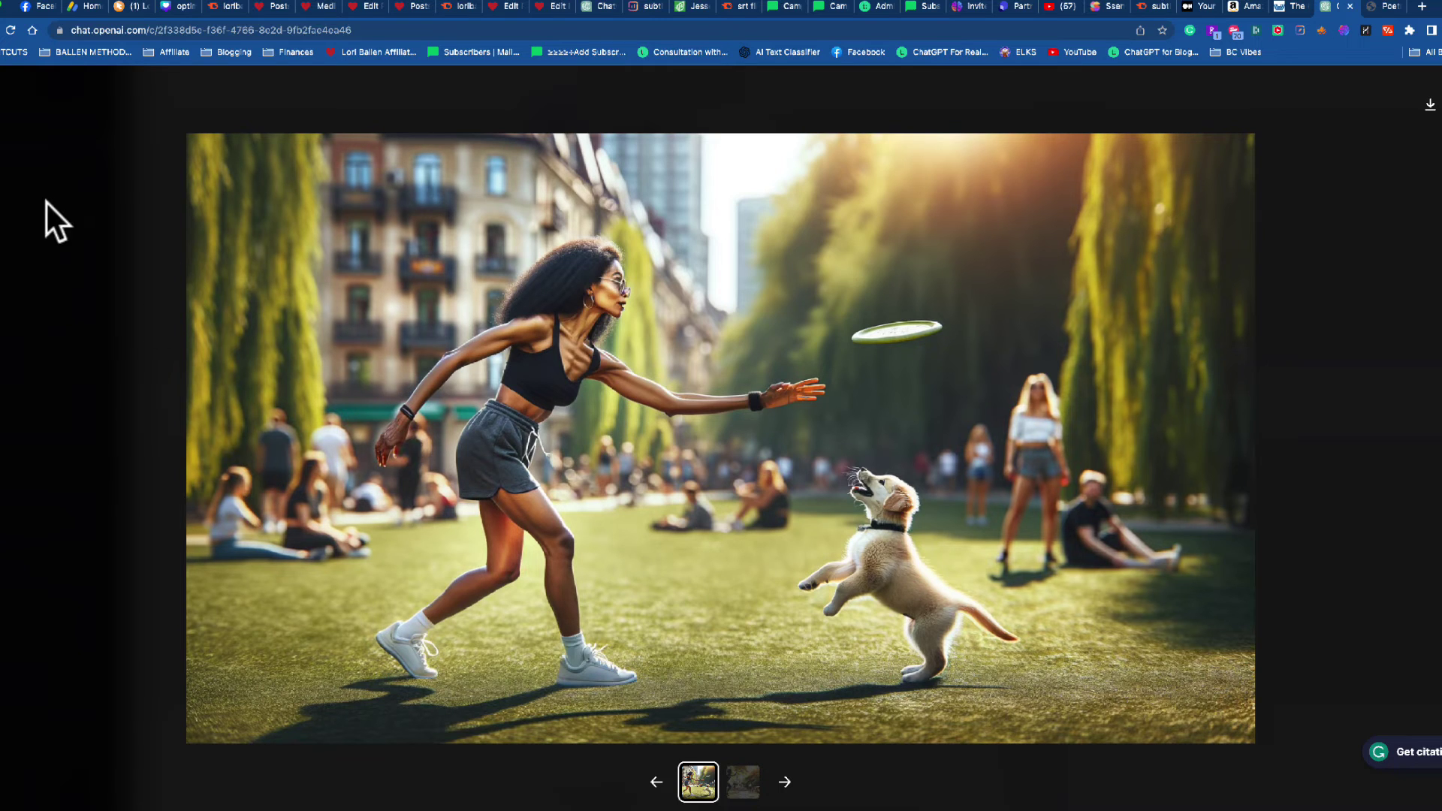
{"action": "left_click", "coordinate": [6, 94]}
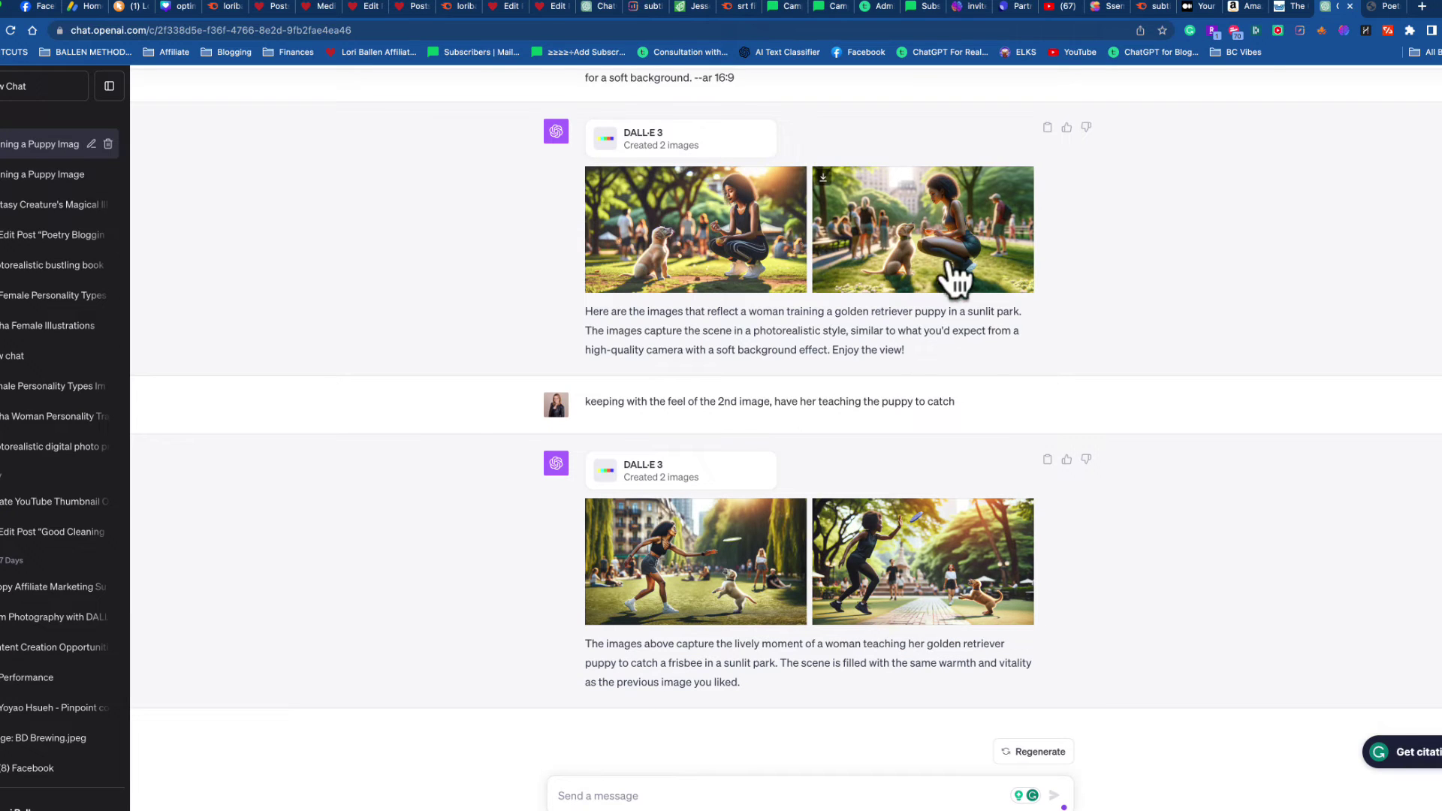
{"action": "left_click", "coordinate": [930, 569]}
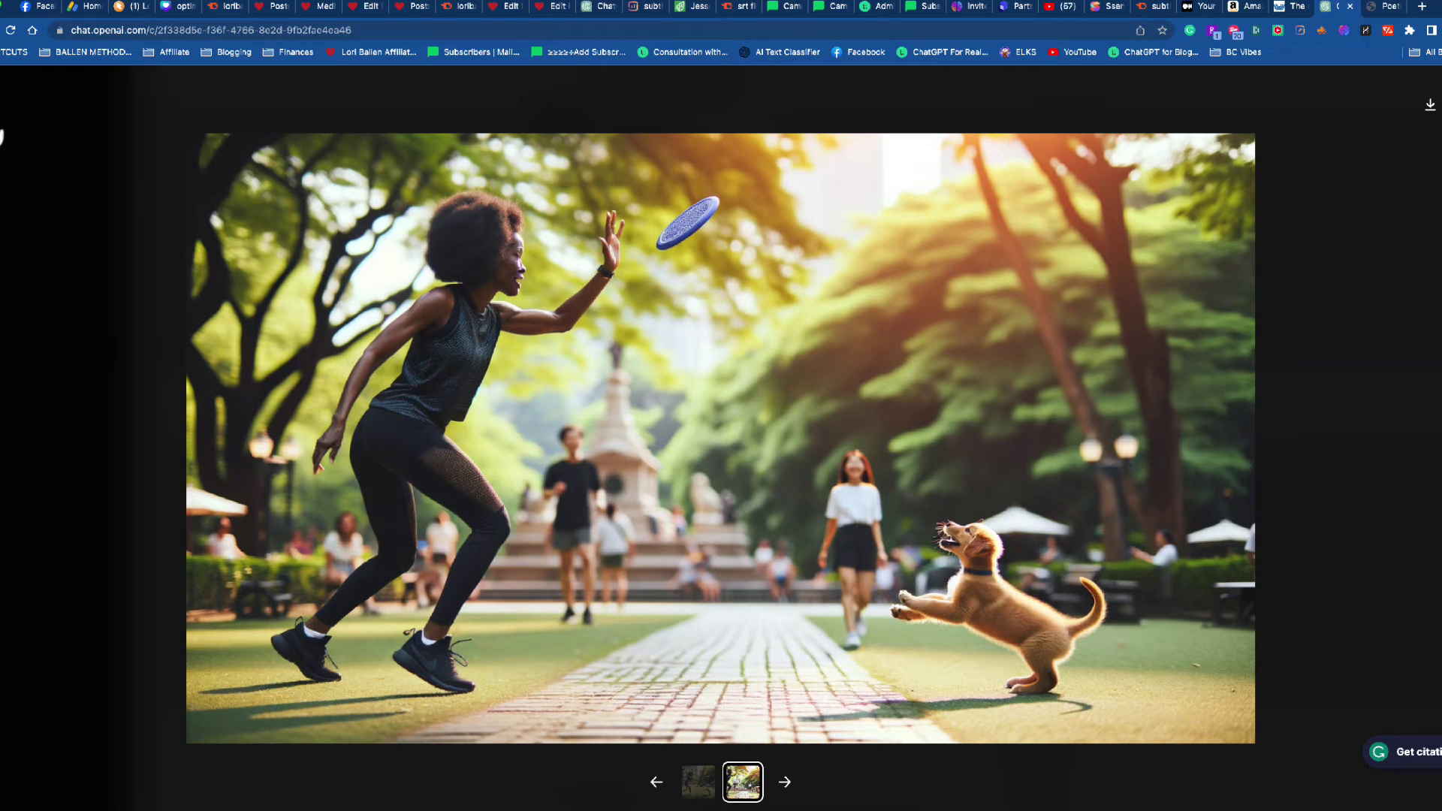
{"action": "left_click", "coordinate": [9, 98]}
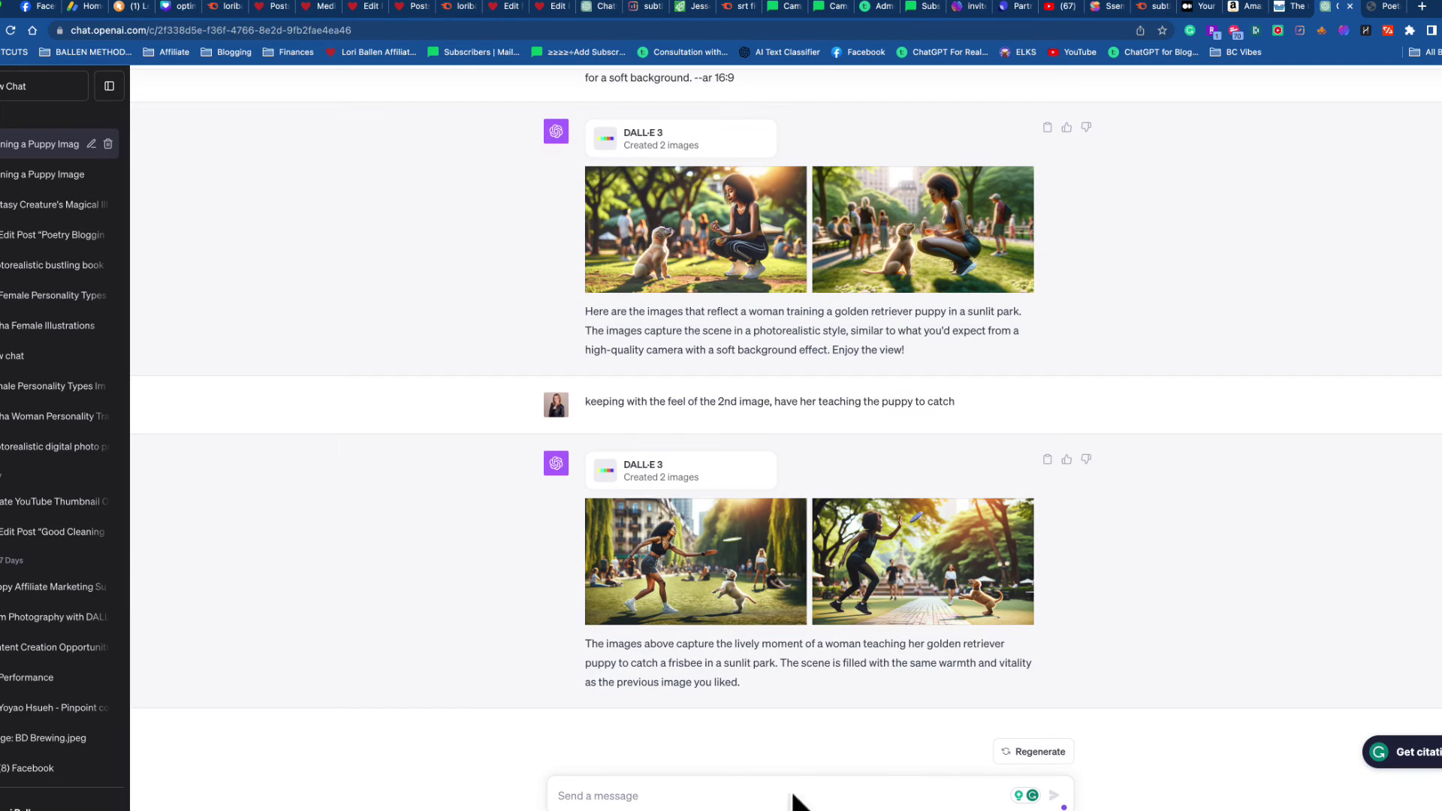
Send the follow-up request "now make the woman teaching the puppy to roll over".
{"action": "left_click", "coordinate": [756, 789]}
{"action": "type", "text": "now make the woman teaching the puppy to"}
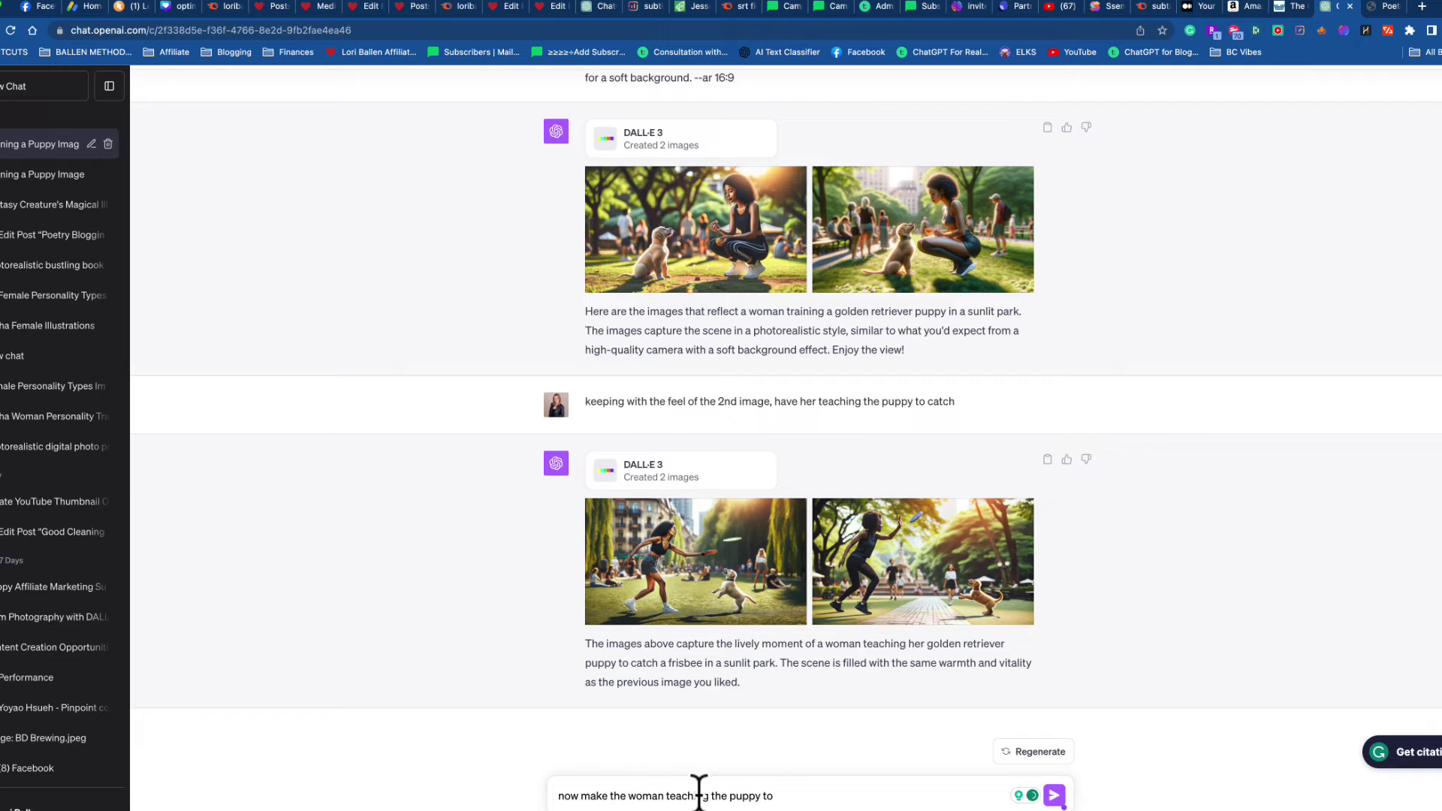
{"action": "type", "text": "roll over"}
{"action": "key", "text": "Return"}
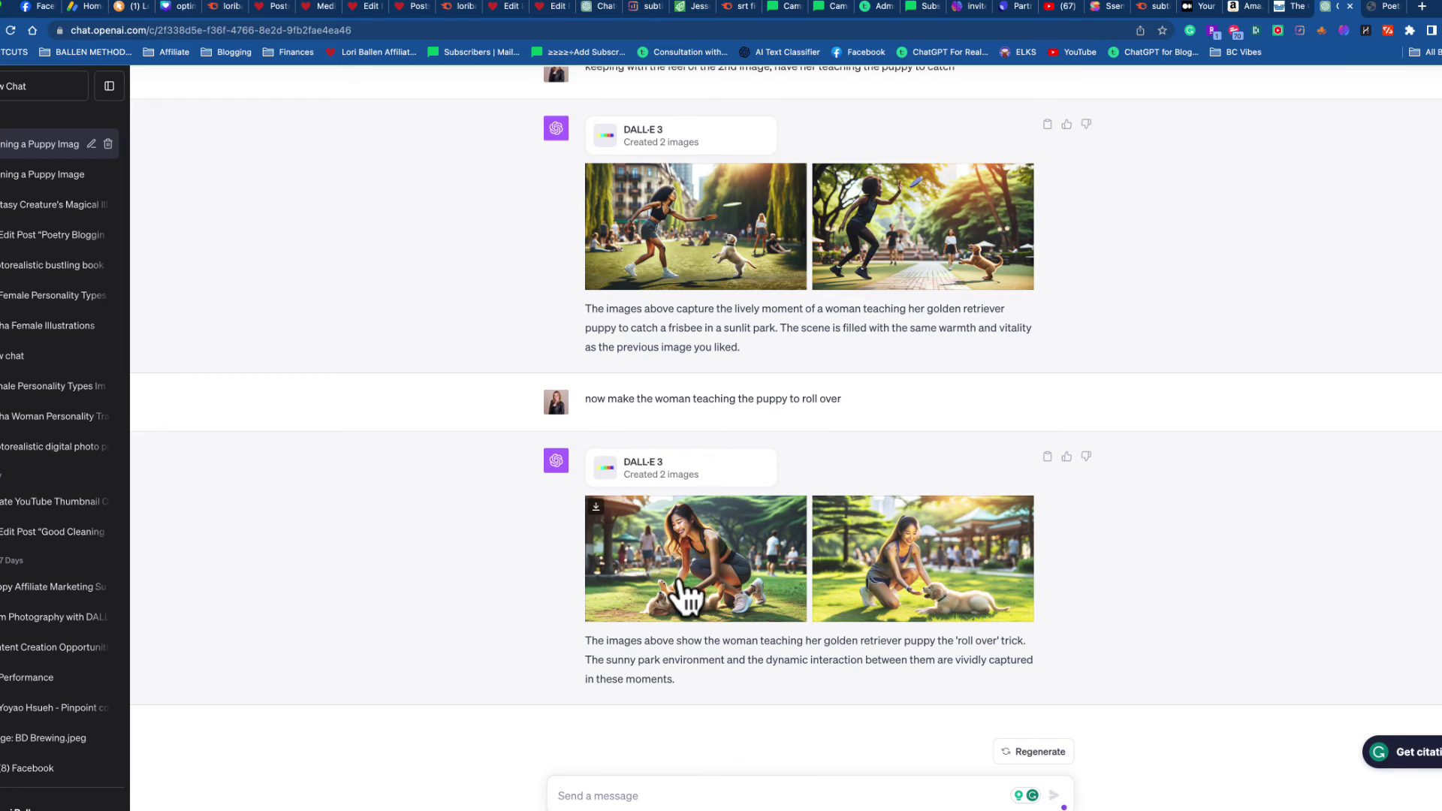
View both roll-over images enlarged and compare them with the earlier catch images in the conversation.
{"action": "left_click", "coordinate": [684, 597]}
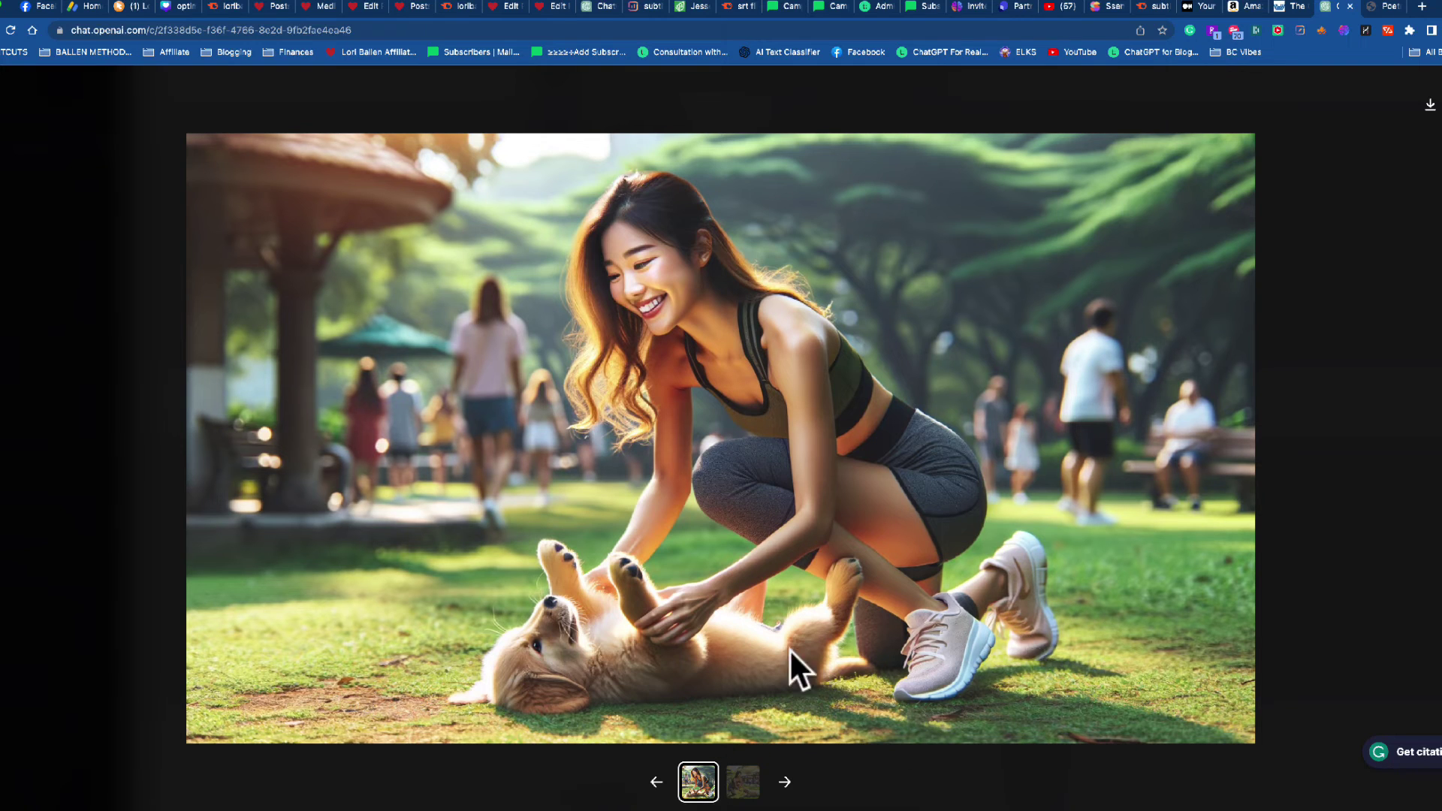
{"action": "left_click", "coordinate": [741, 790]}
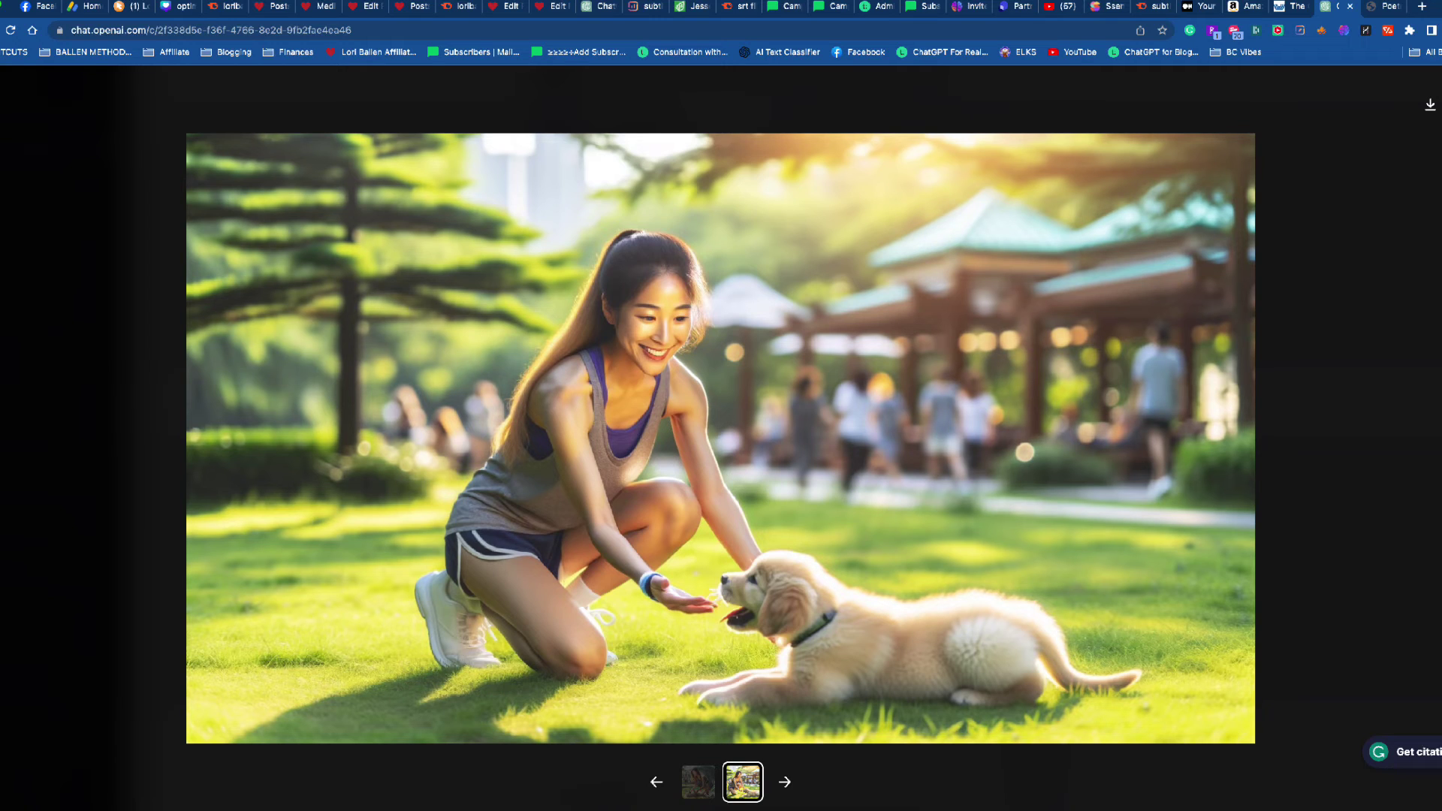
{"action": "key", "text": "Escape"}
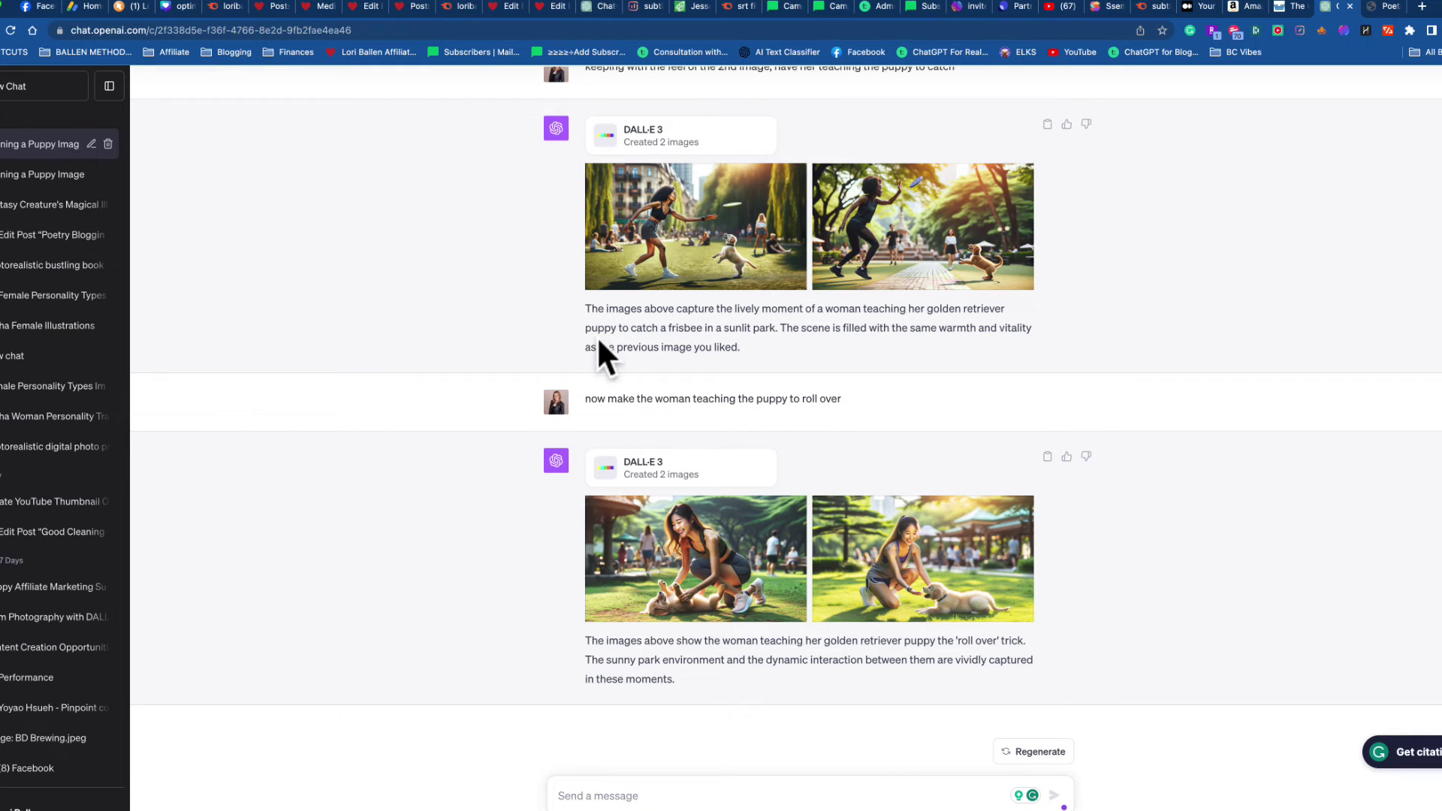
{"action": "mouse_move", "coordinate": [980, 615]}
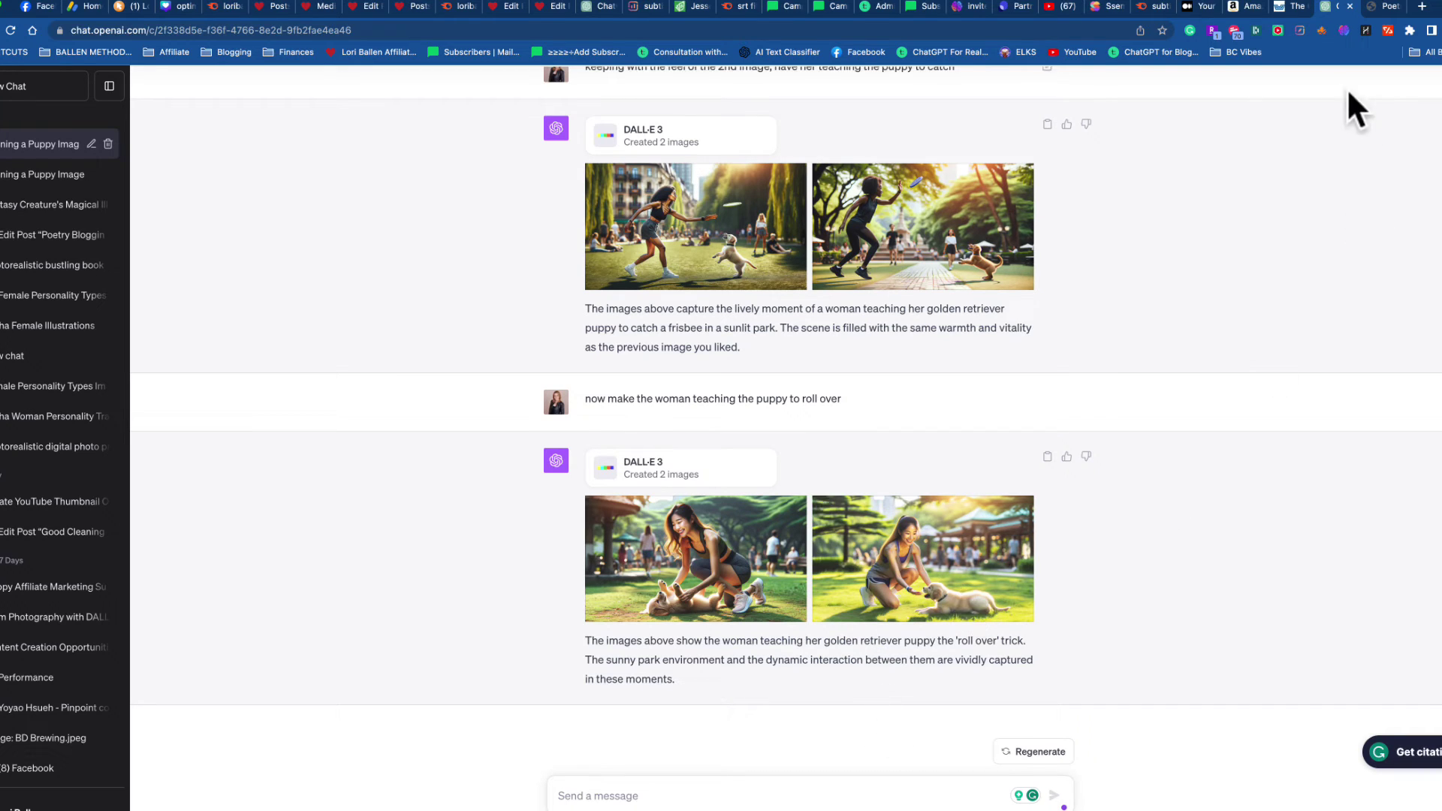
Copy the "Comic Book Heroine and Sidekick" prompt from the AI assistant sidebar and submit it in the ChatGPT conversation.
{"action": "left_click", "coordinate": [1365, 31]}
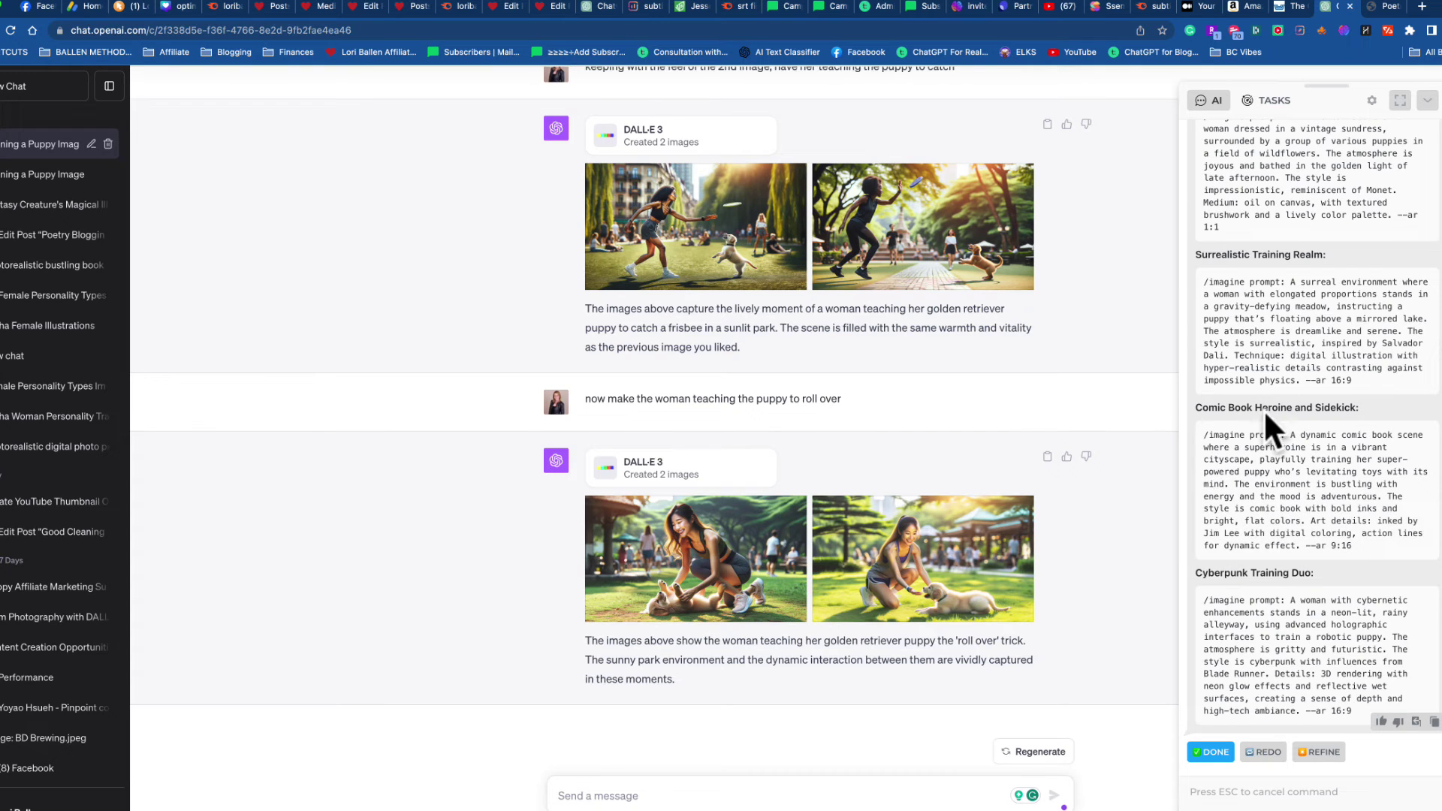
{"action": "left_click", "coordinate": [1323, 503]}
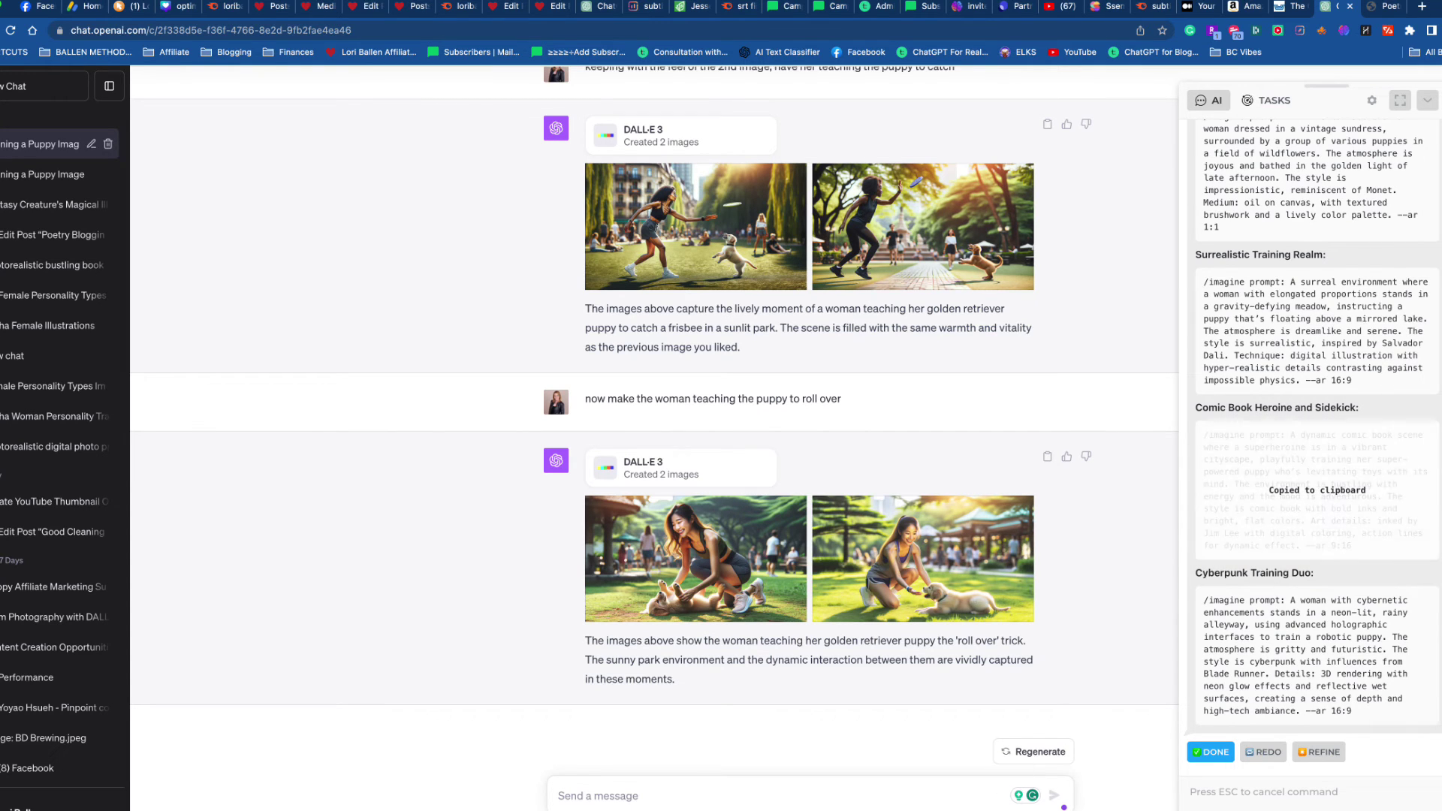
{"action": "left_click", "coordinate": [613, 795]}
{"action": "key", "text": "super+v"}
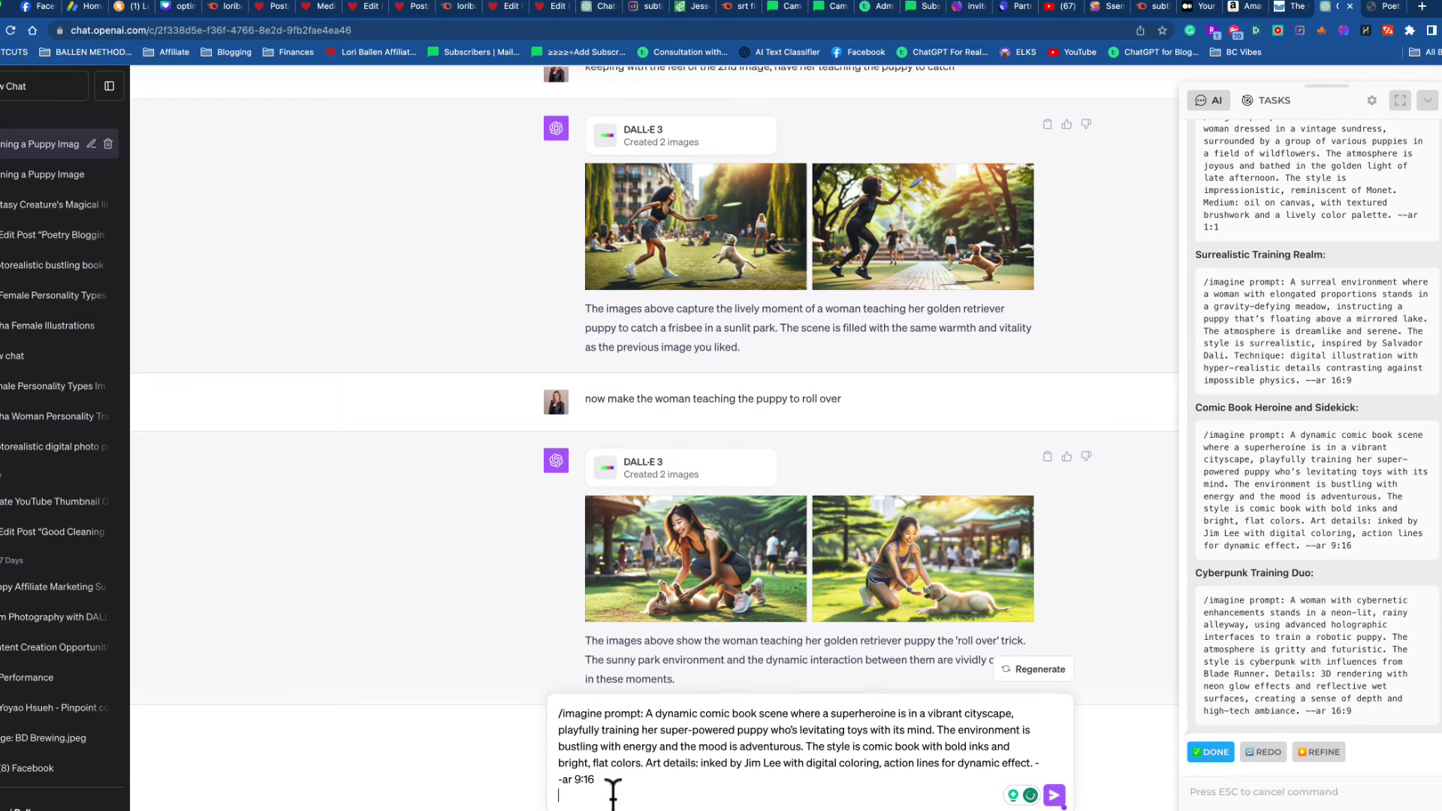
{"action": "key", "text": "Return"}
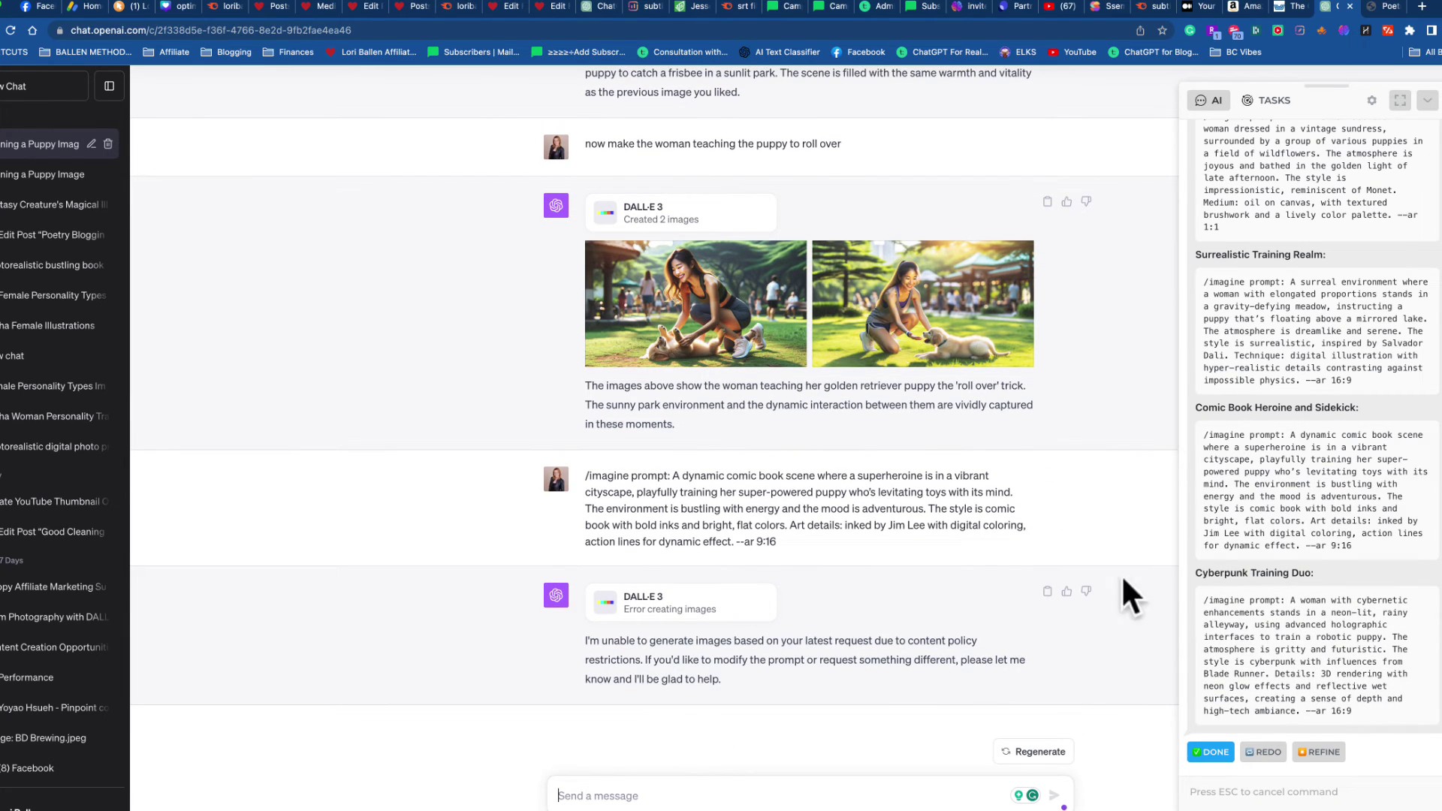
Replace the text of the submitted comic book prompt with "make it a comic" and resubmit it.
{"action": "left_click", "coordinate": [1052, 484]}
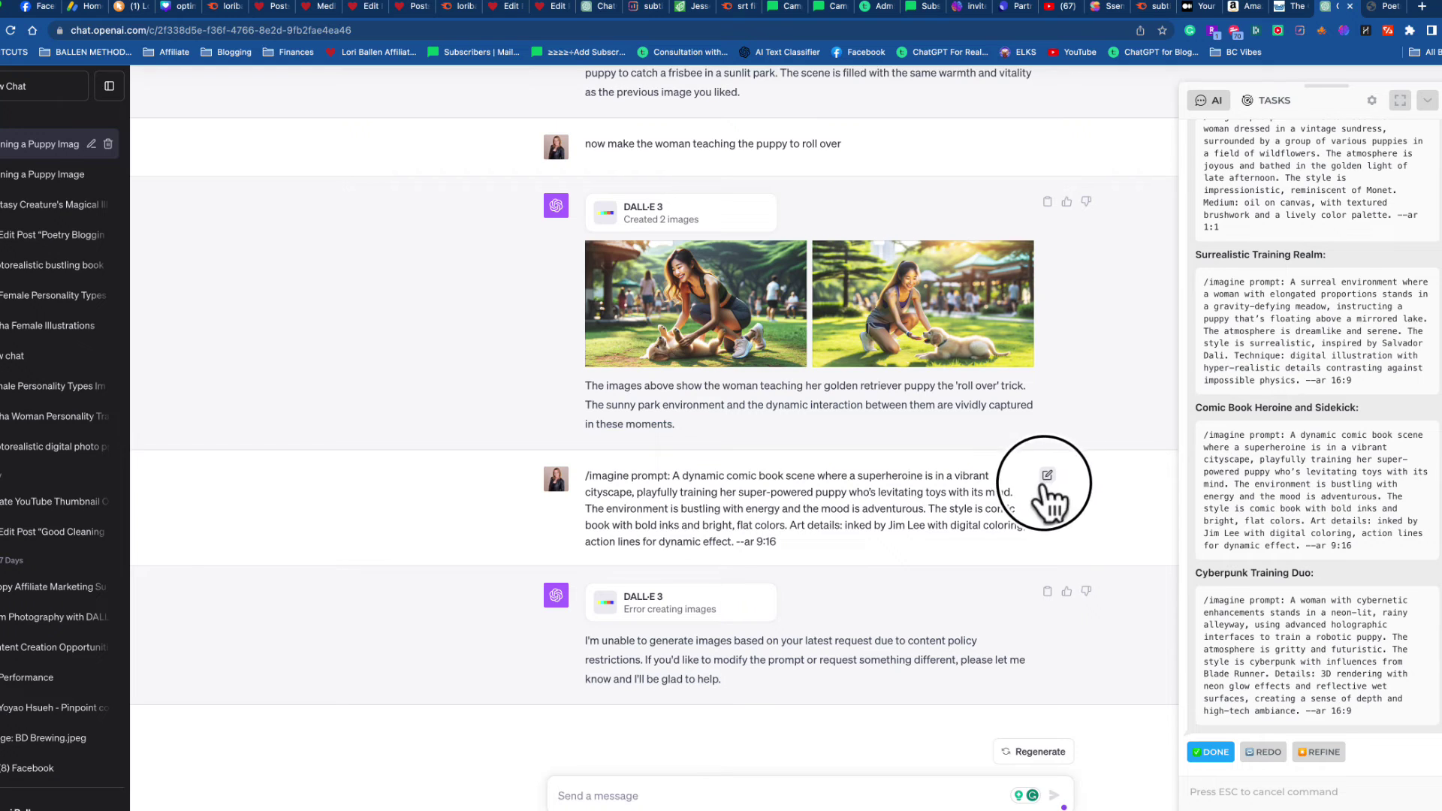
{"action": "left_click", "coordinate": [1047, 497]}
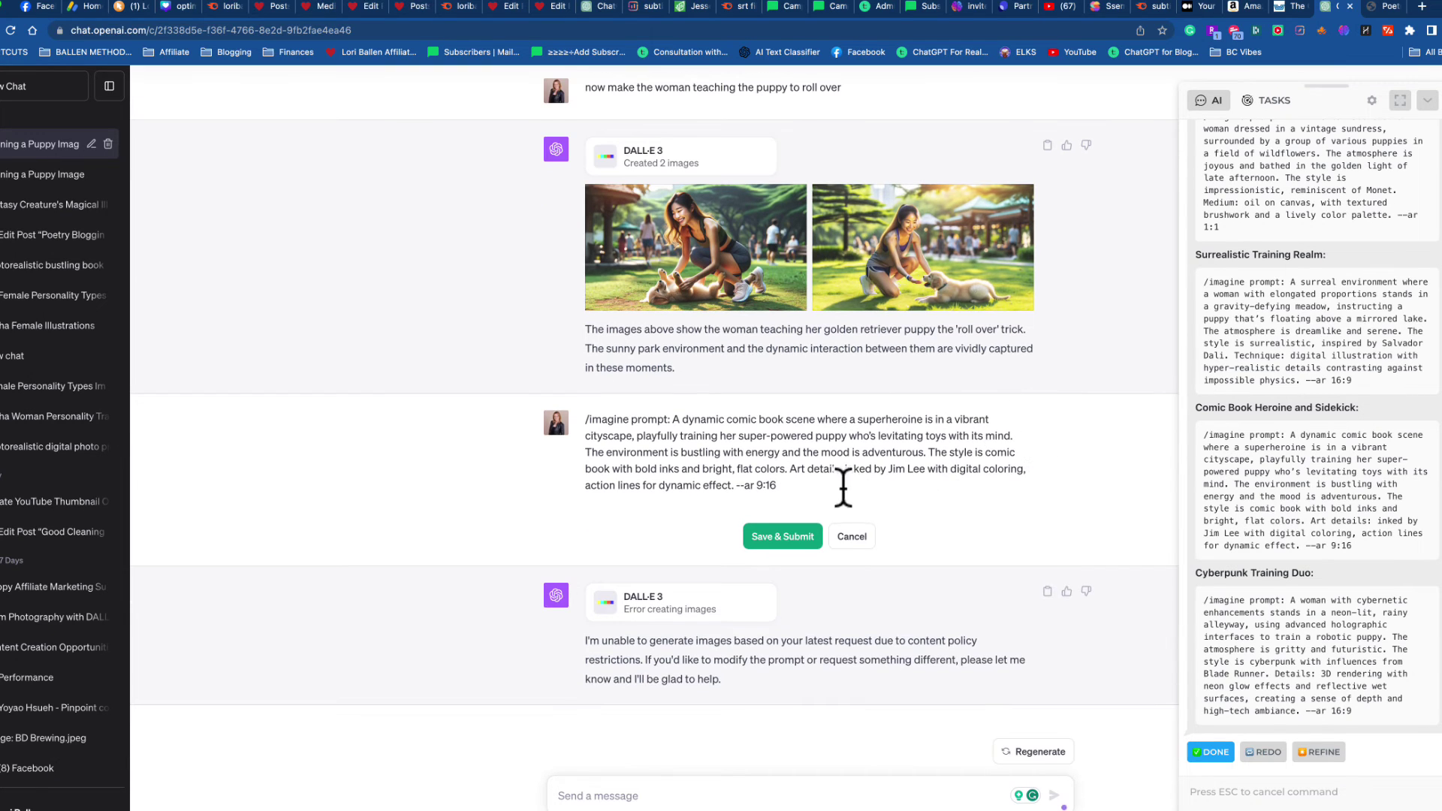
{"action": "left_click_drag", "start_coordinate": [830, 481], "coordinate": [436, 396]}
{"action": "type", "text": "make it a comic"}
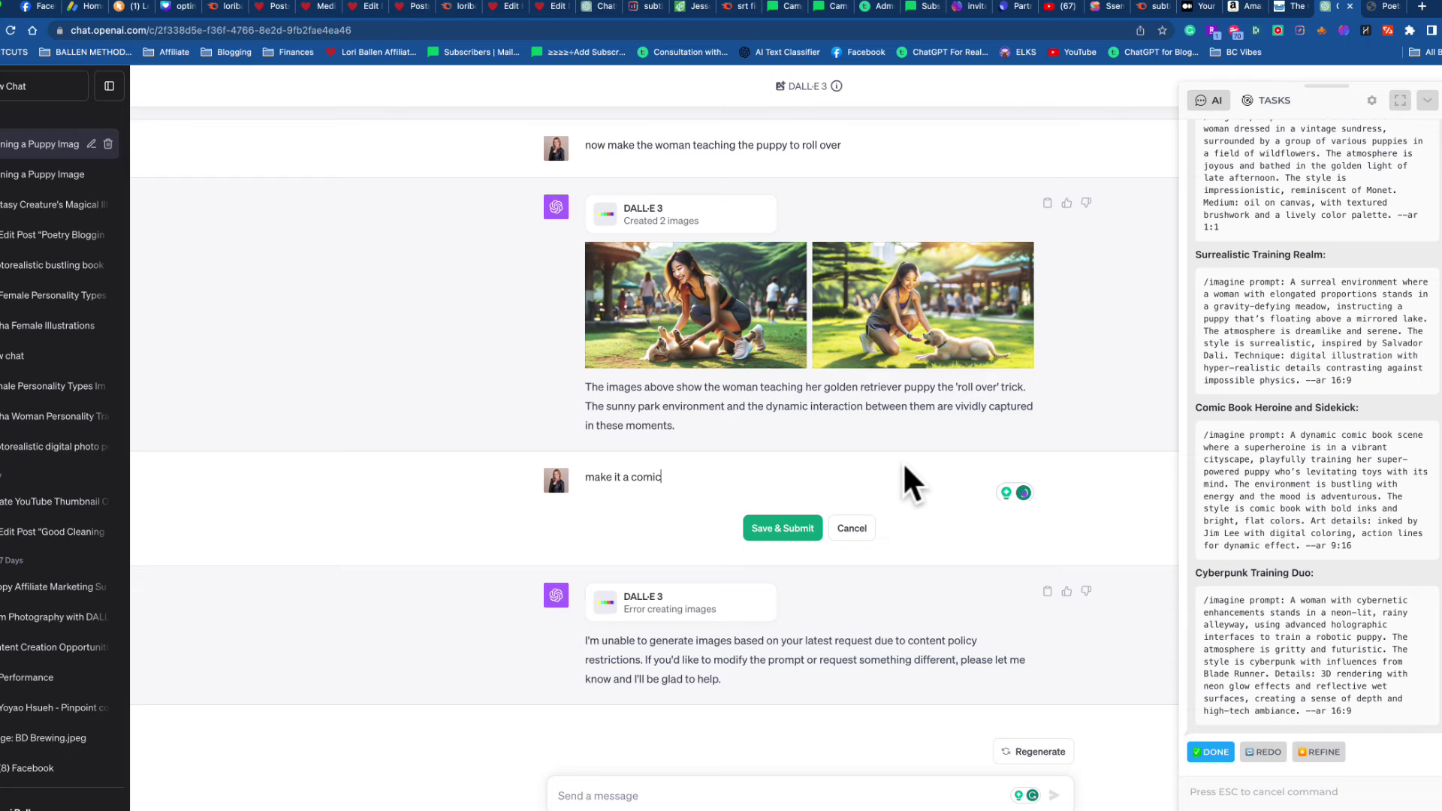
{"action": "left_click", "coordinate": [776, 535]}
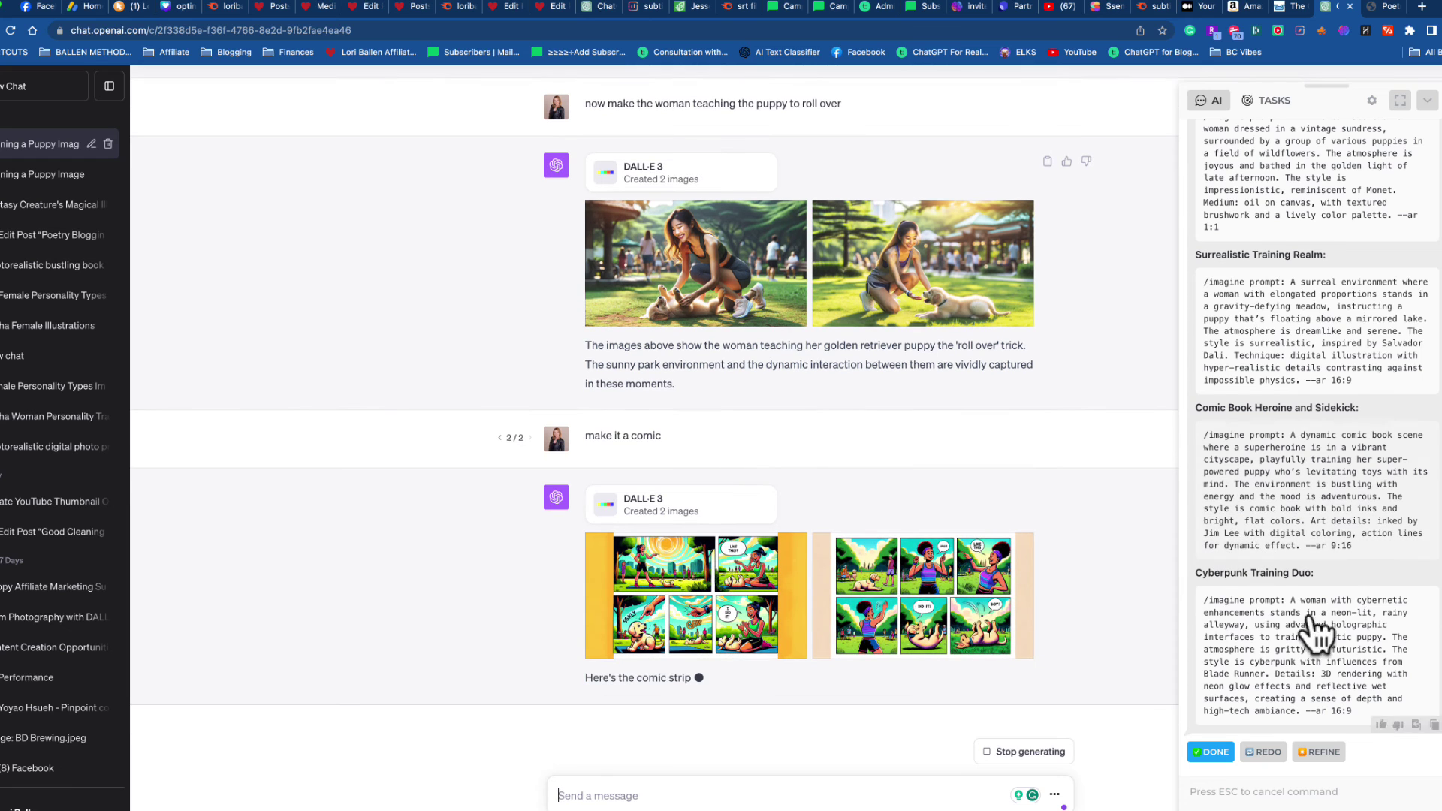
Enlarge the second comic strip image and download it to the Images folder as comicstrip.png.
{"action": "left_click", "coordinate": [922, 649]}
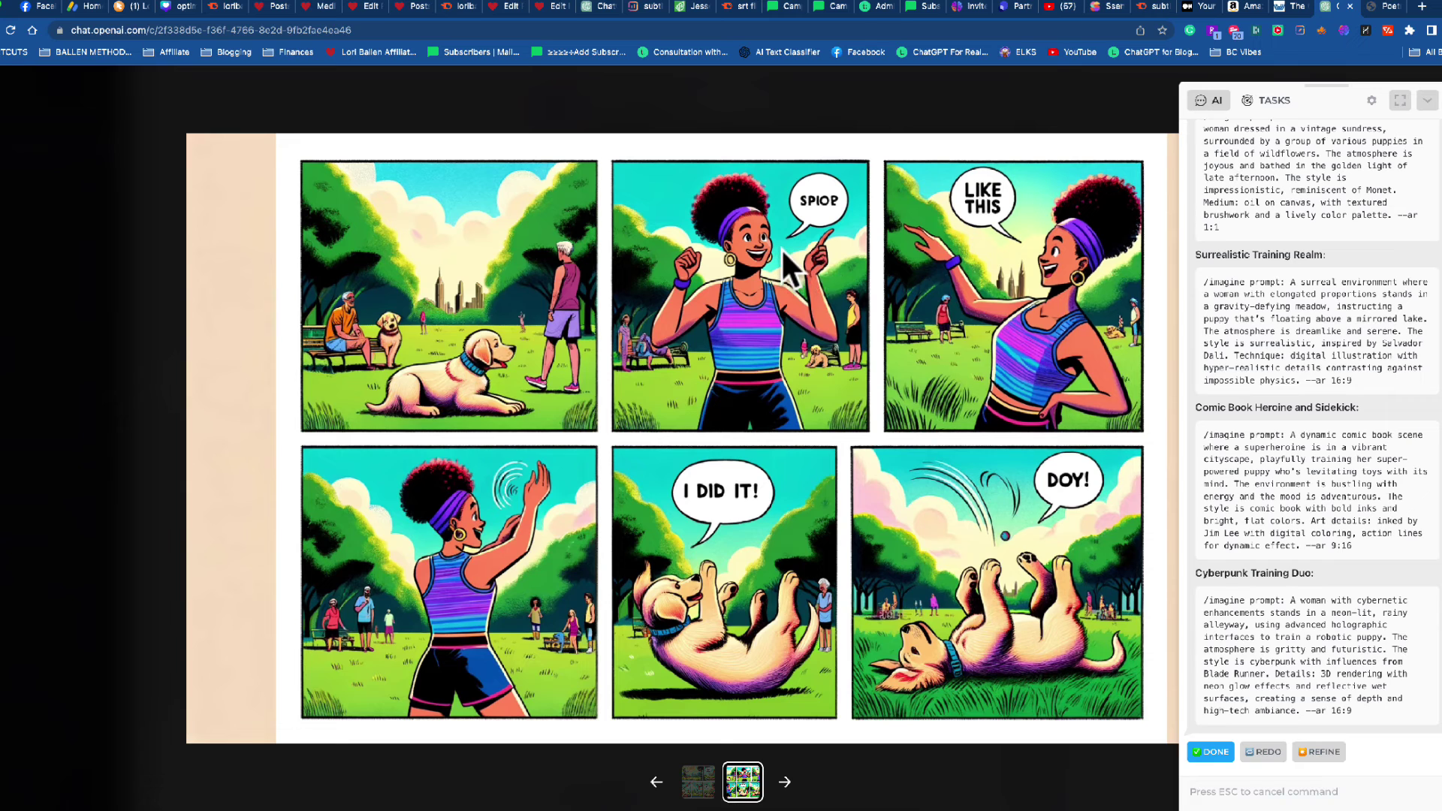
{"action": "left_click", "coordinate": [1427, 100]}
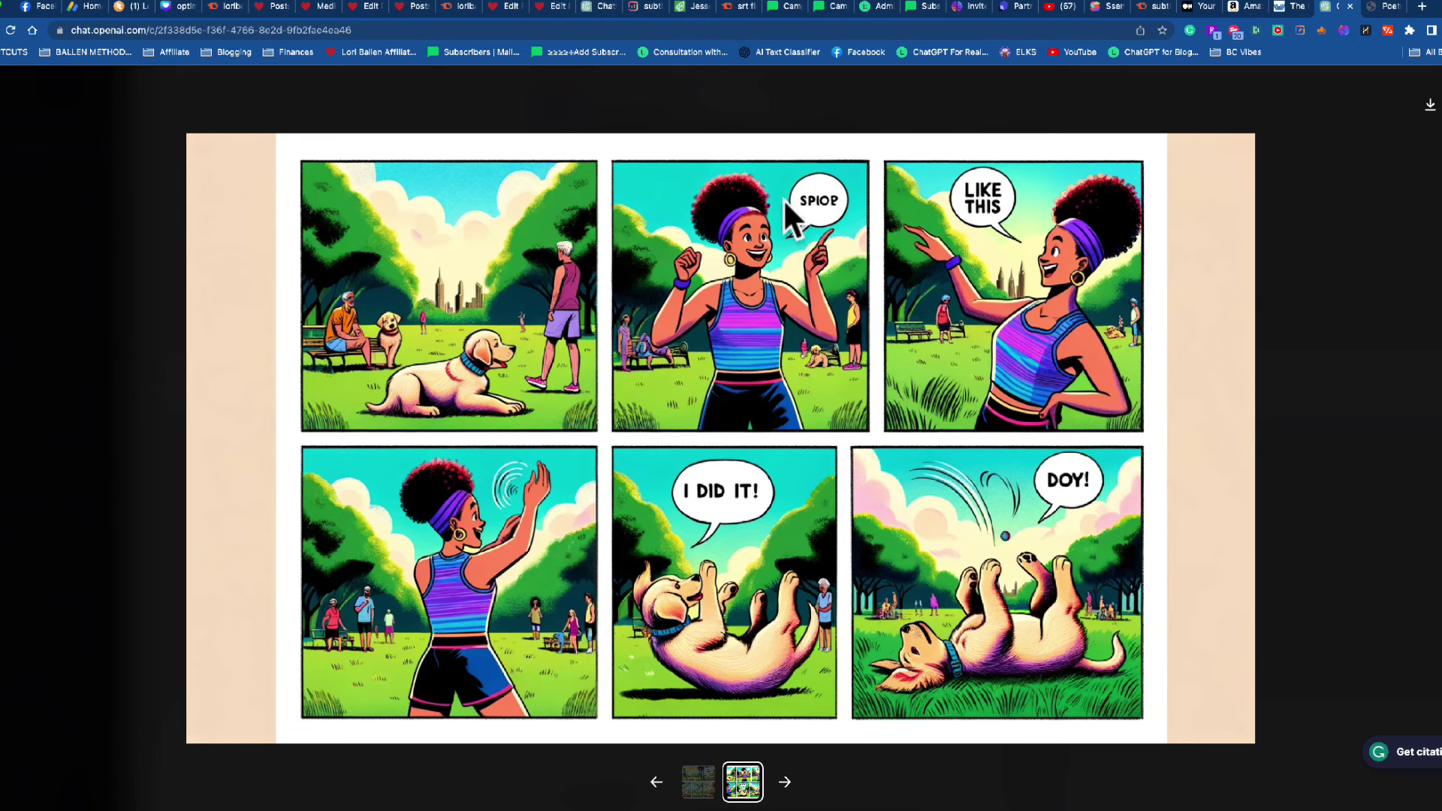
{"action": "left_click", "coordinate": [1429, 107]}
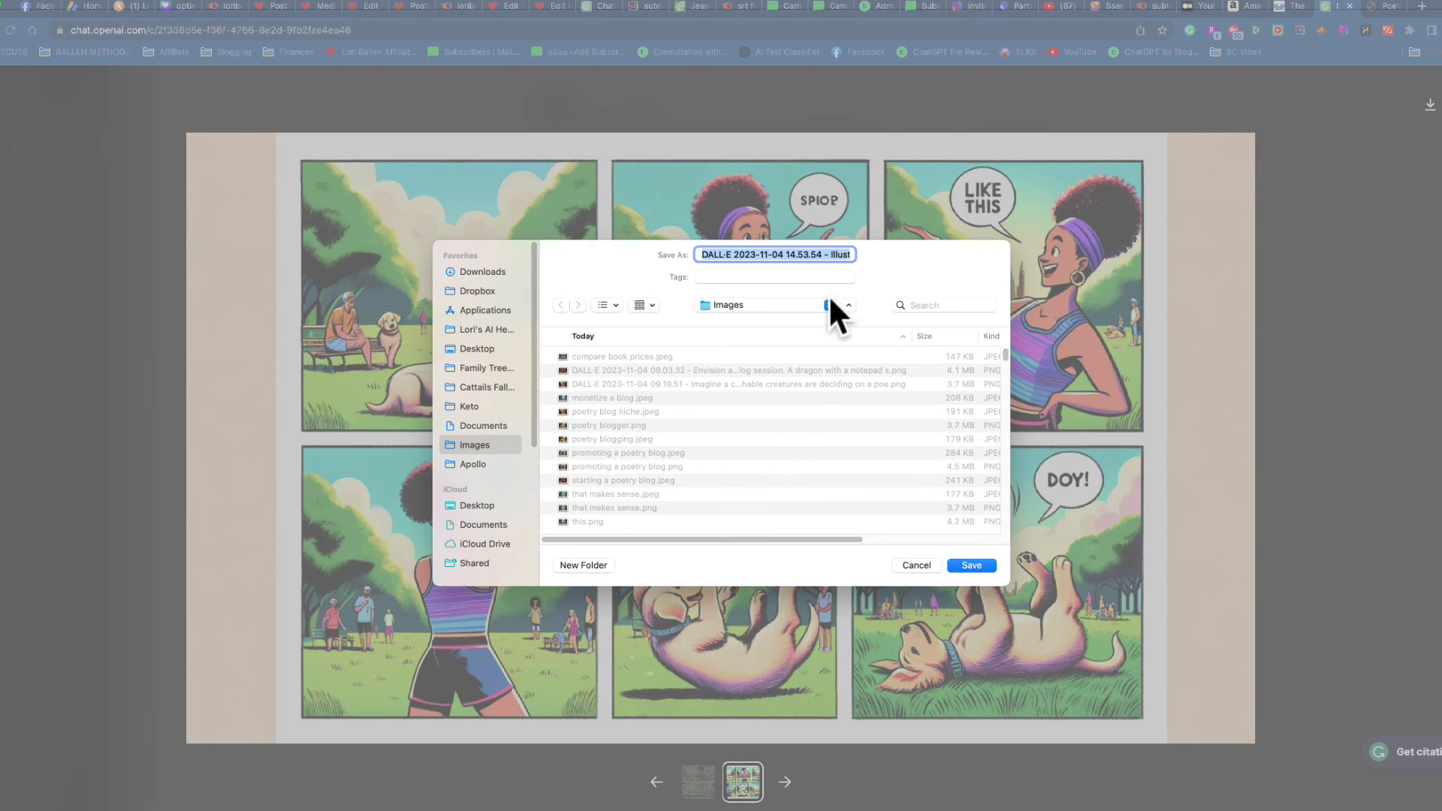
{"action": "left_click", "coordinate": [972, 566]}
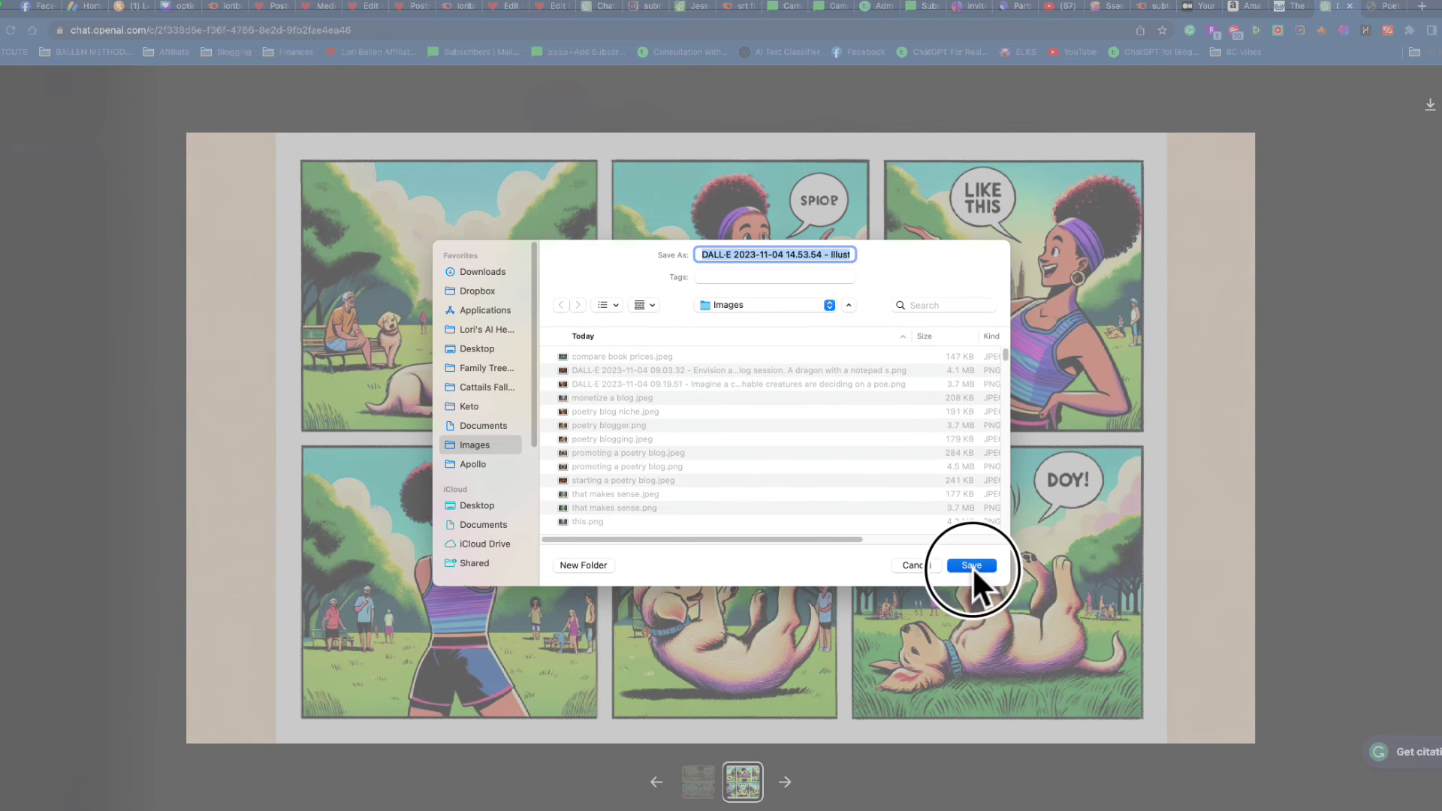
{"action": "type", "text": "comicstri"}
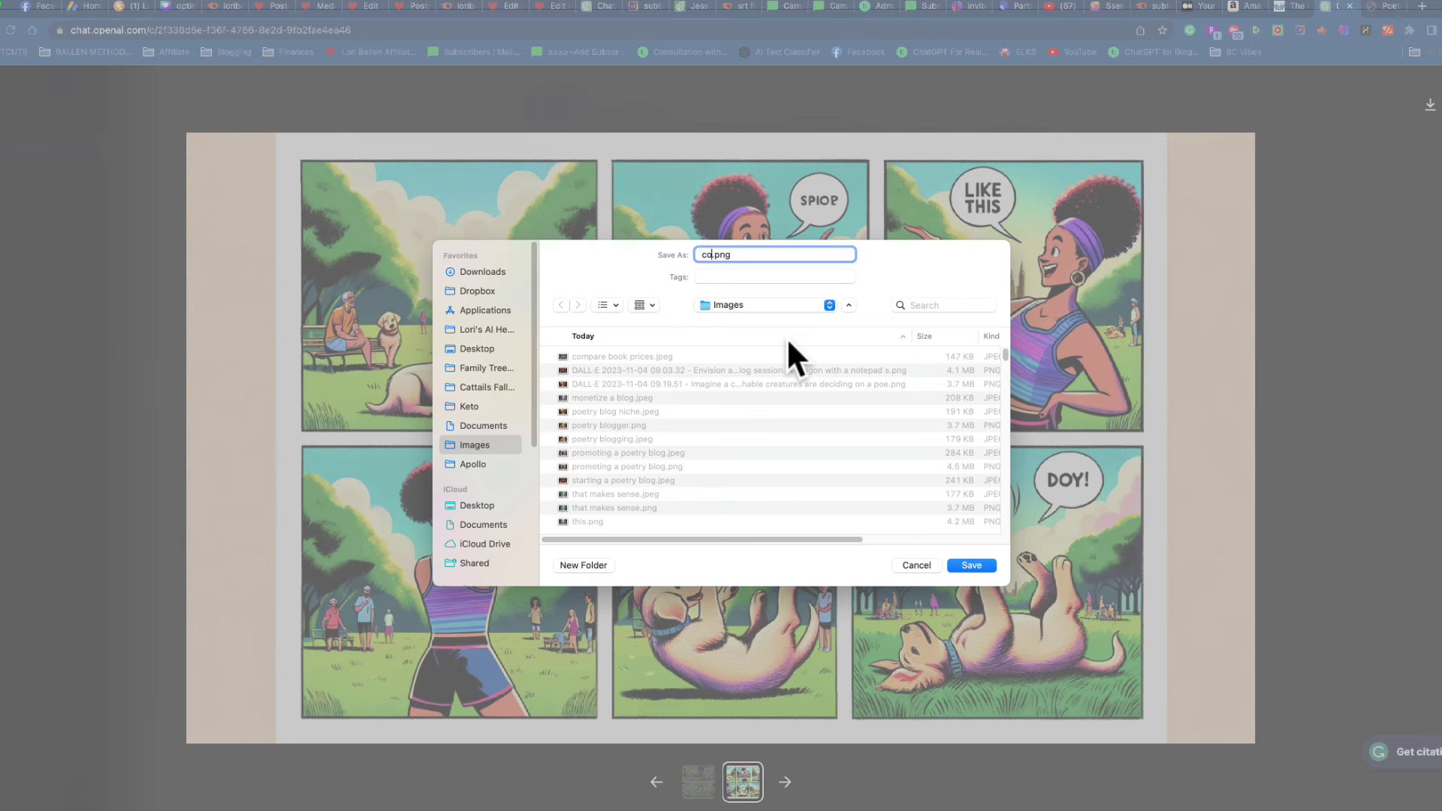
{"action": "type", "text": "p"}
{"action": "key", "text": "Return"}
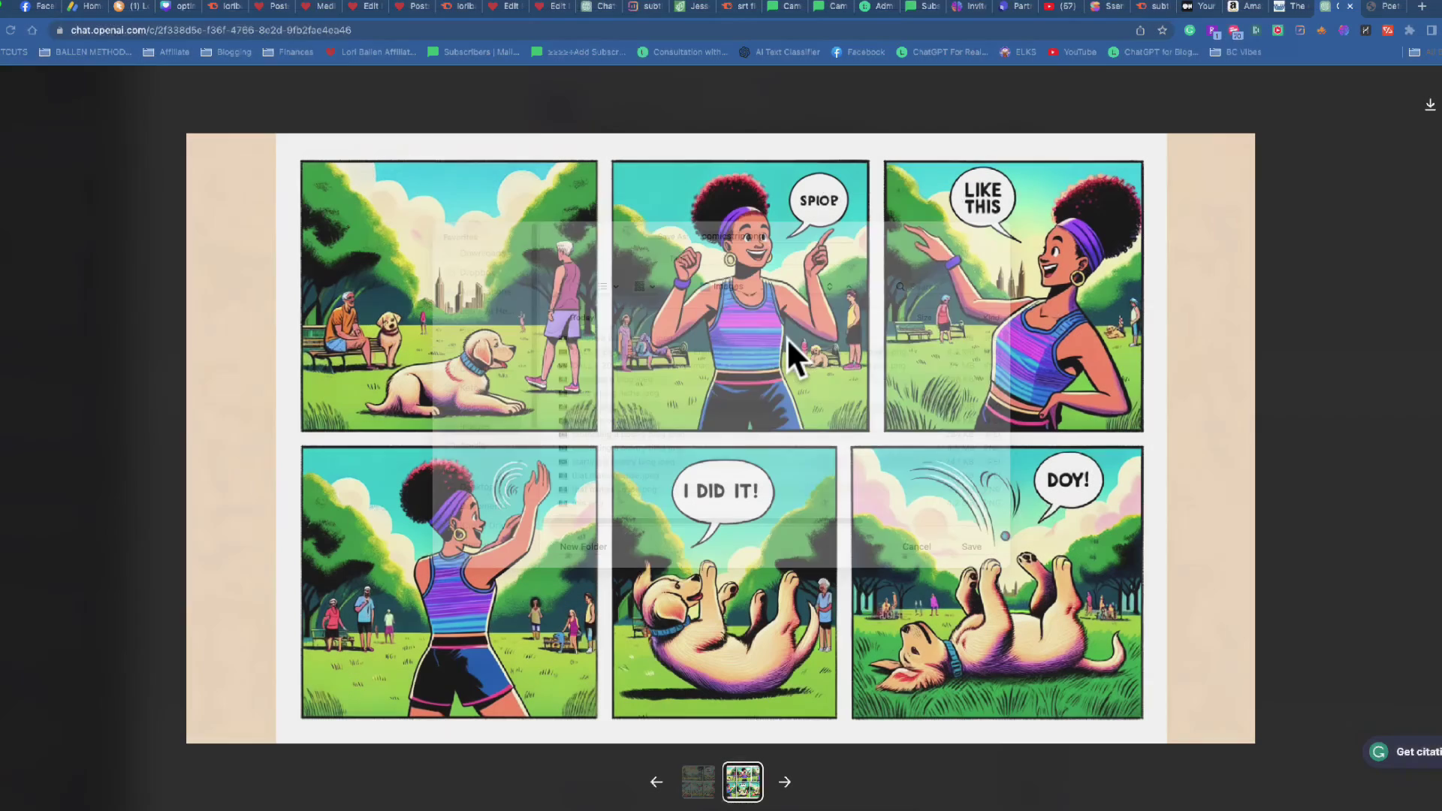
Switch to Canva in a new browser tab and open the recent design "optimizing product listings on Etsy".
{"action": "left_click", "coordinate": [1422, 8]}
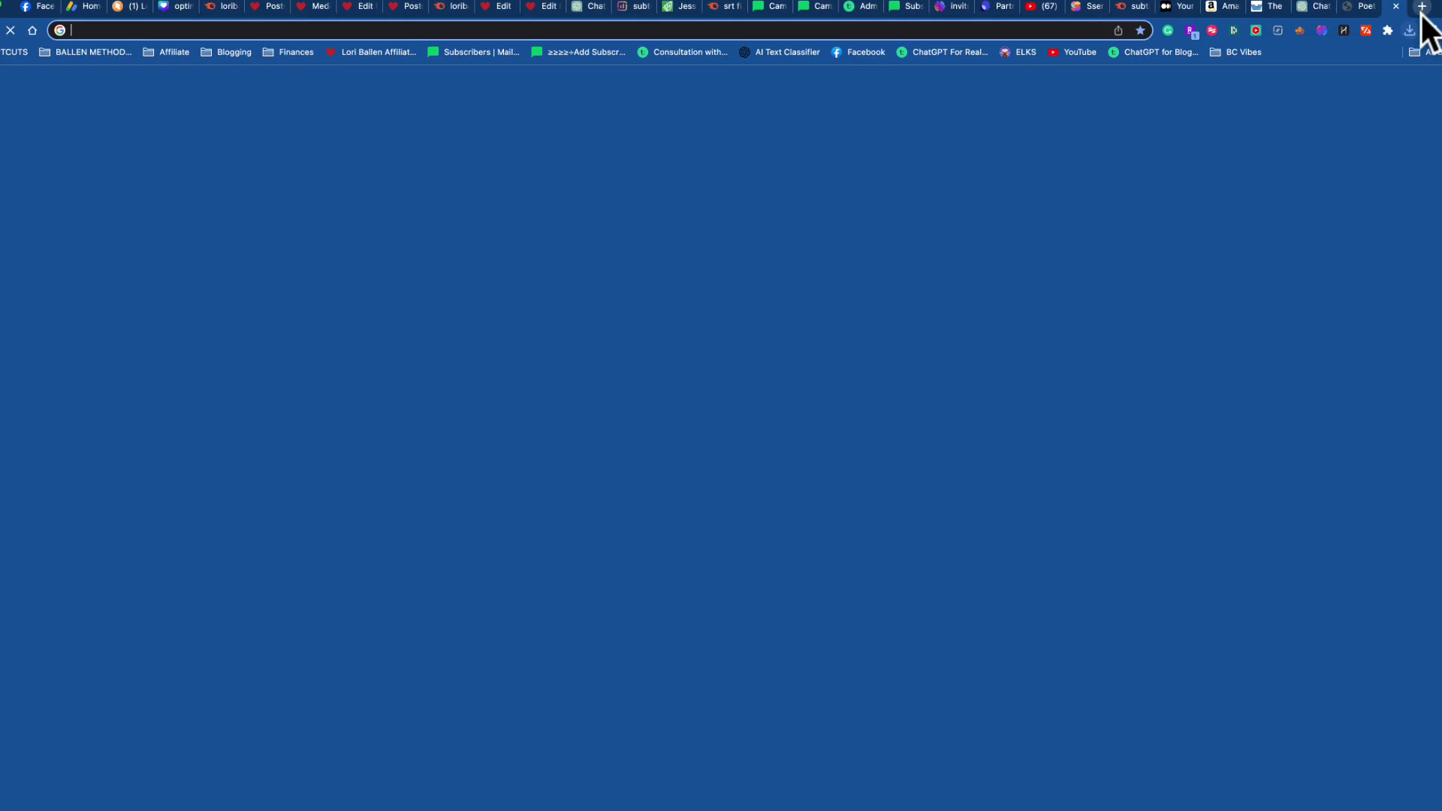
{"action": "type", "text": "ca"}
{"action": "key", "text": "Return"}
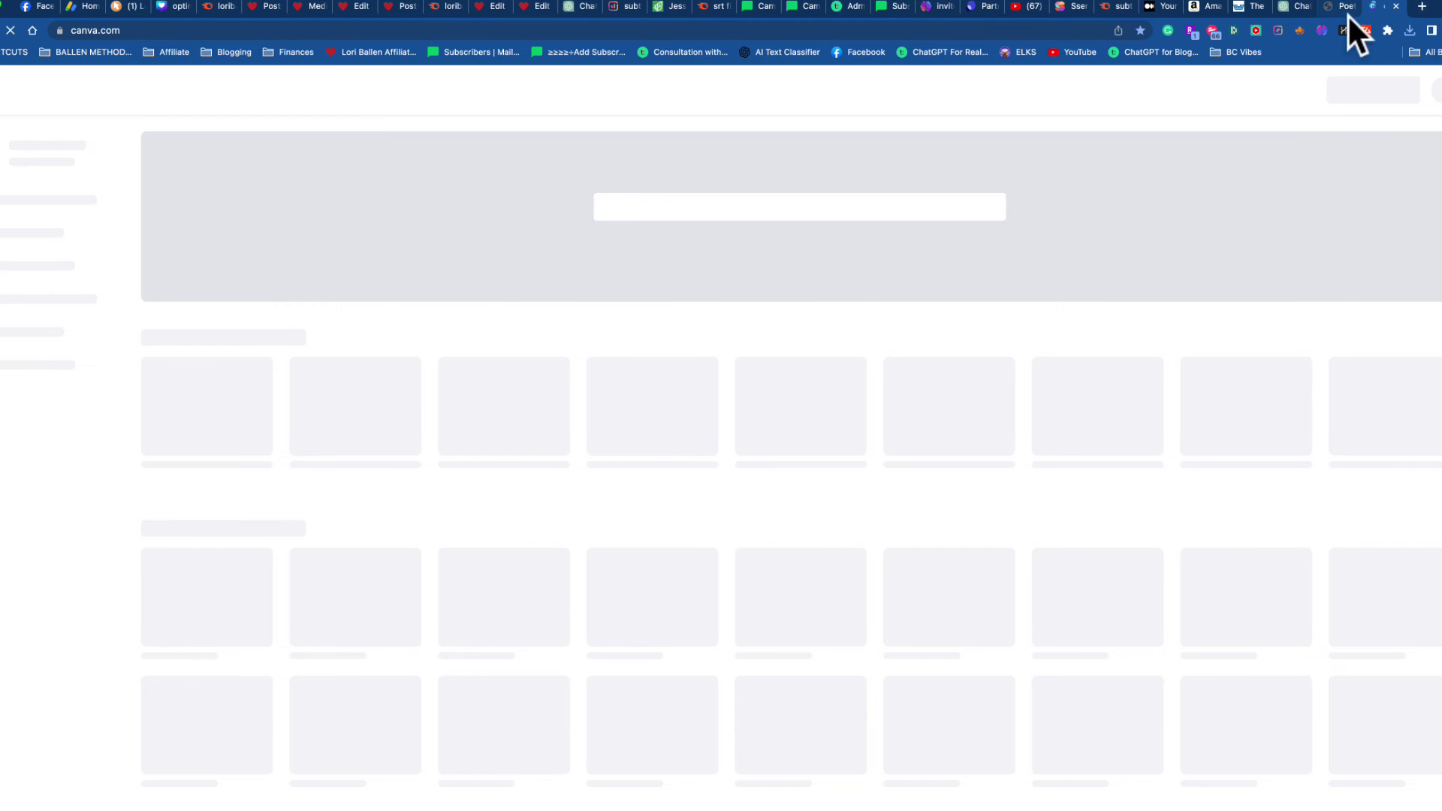
{"action": "left_click_drag", "start_coordinate": [1364, 11], "coordinate": [1319, 1]}
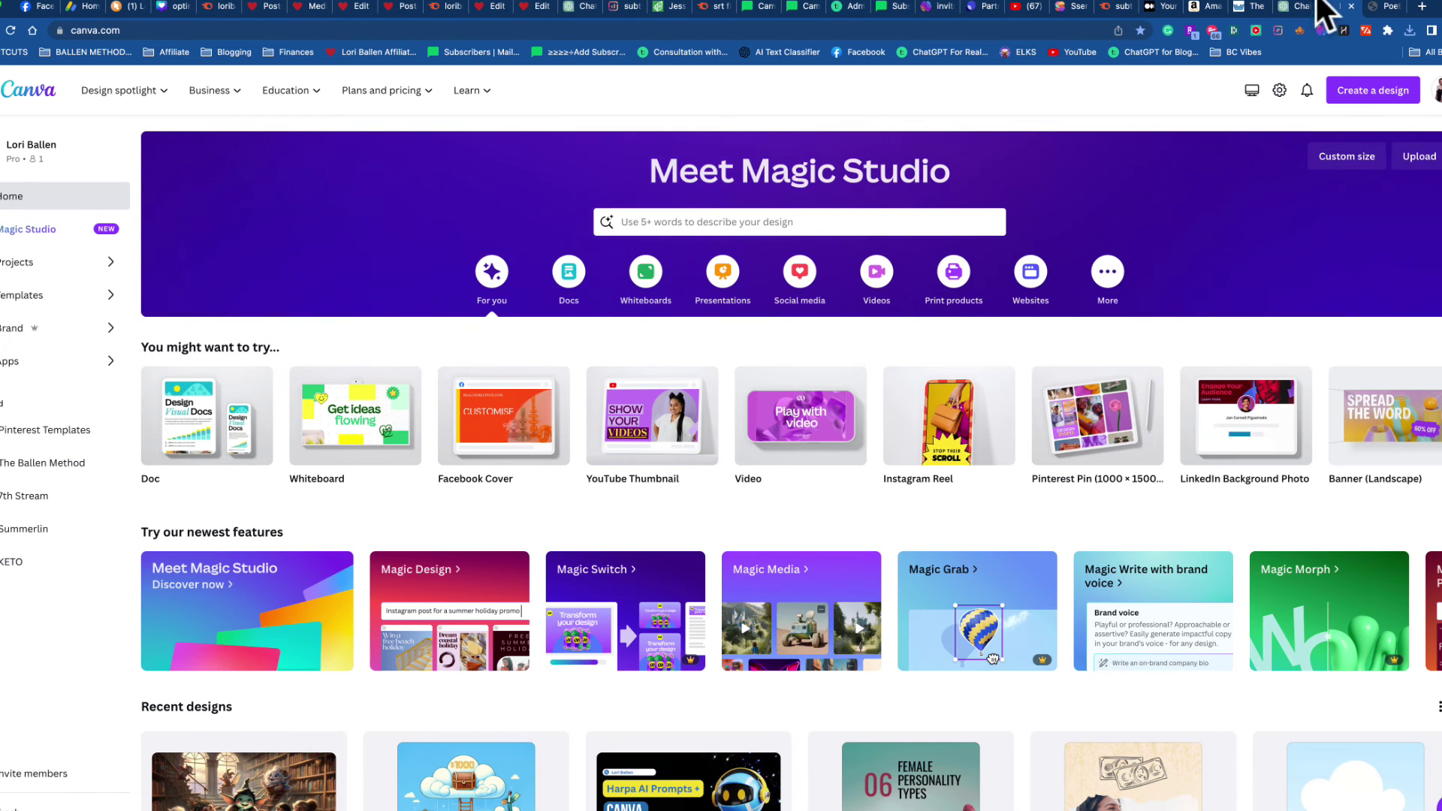
{"action": "scroll", "coordinate": [48, 717], "scroll_direction": "down", "scroll_amount": 3}
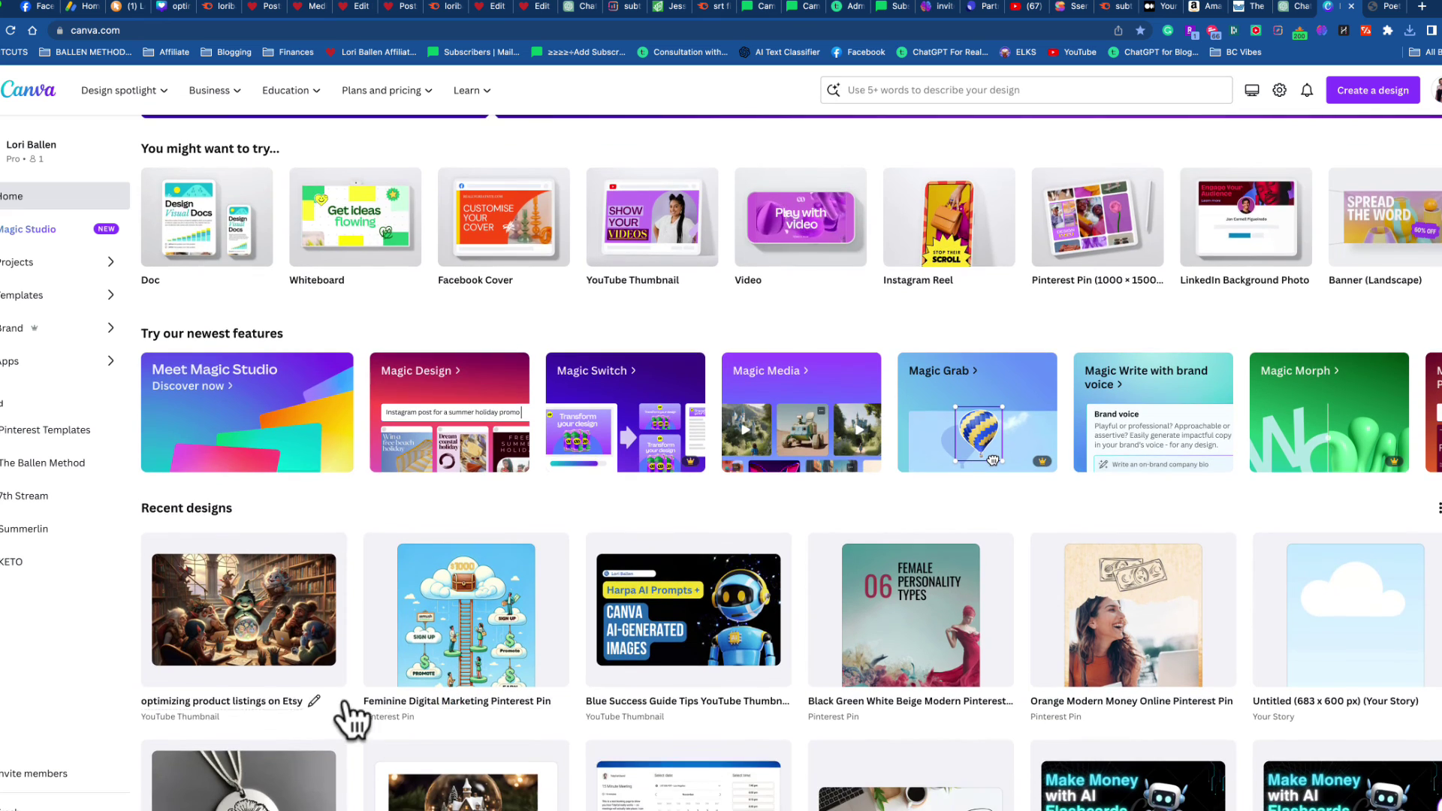
{"action": "scroll", "coordinate": [346, 710], "scroll_direction": "down", "scroll_amount": 3}
{"action": "left_click", "coordinate": [221, 458]}
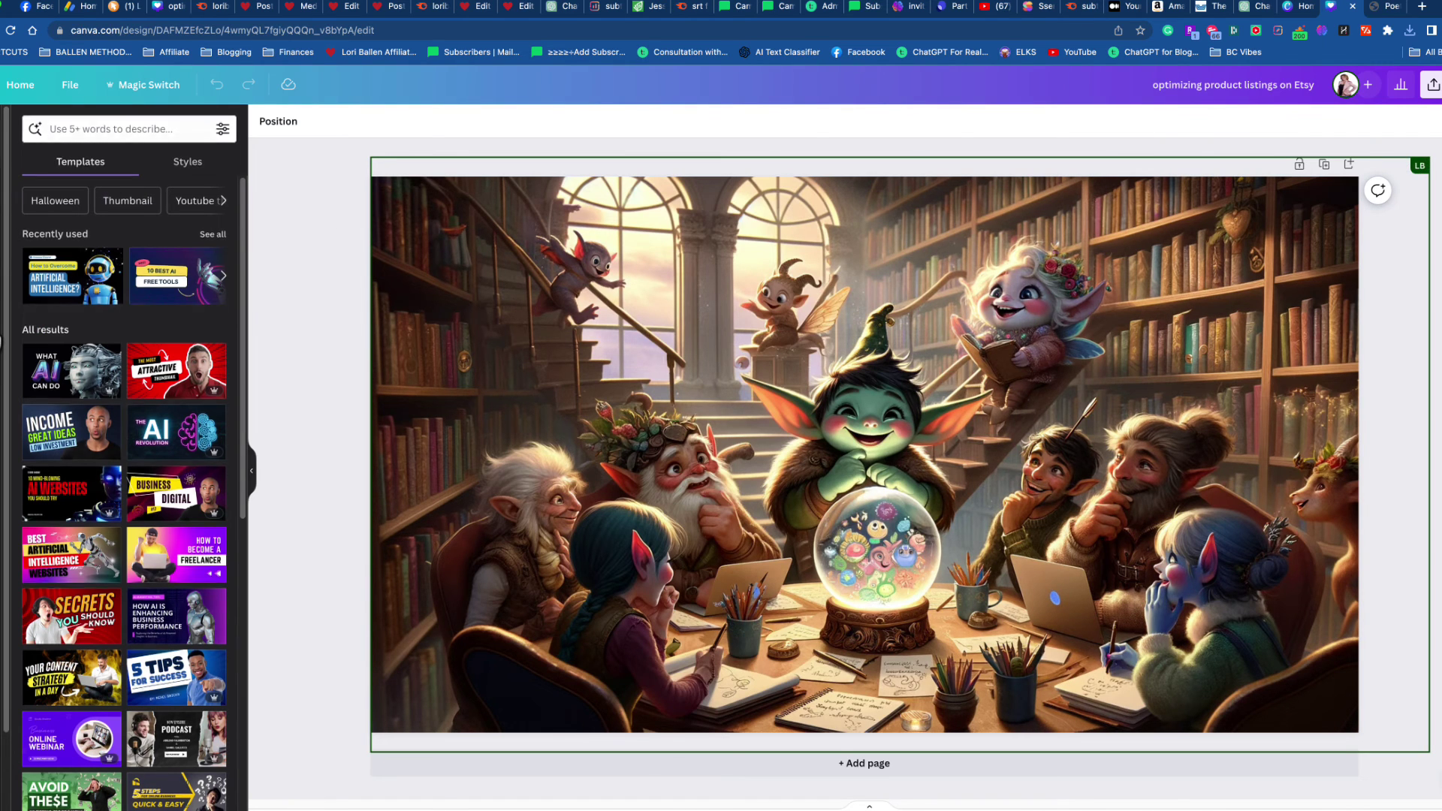
Upload comicstrip.png from the Images folder and place it over the existing fantasy library picture on the page.
{"action": "left_click", "coordinate": [1, 300]}
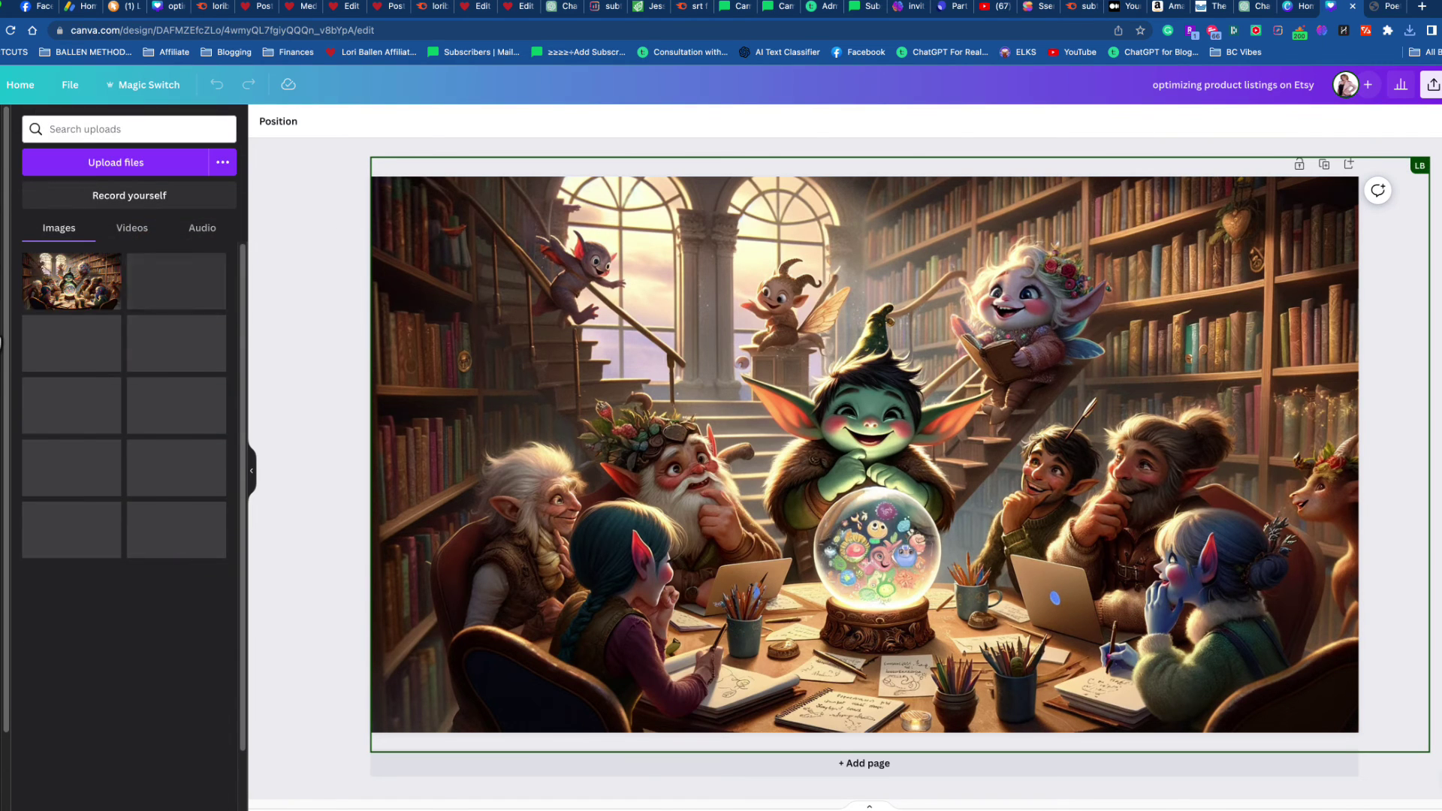
{"action": "left_click", "coordinate": [121, 165]}
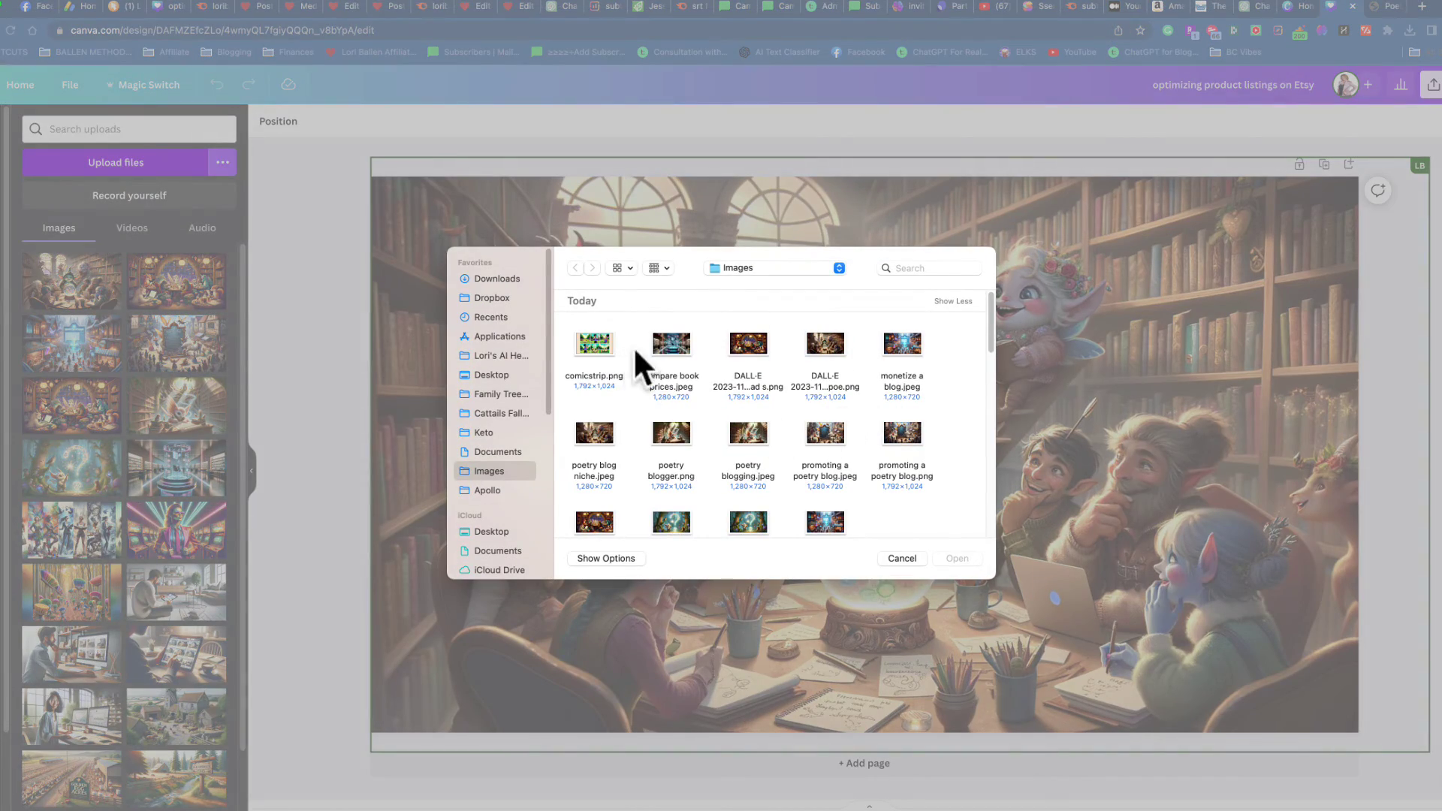
{"action": "left_click", "coordinate": [588, 342]}
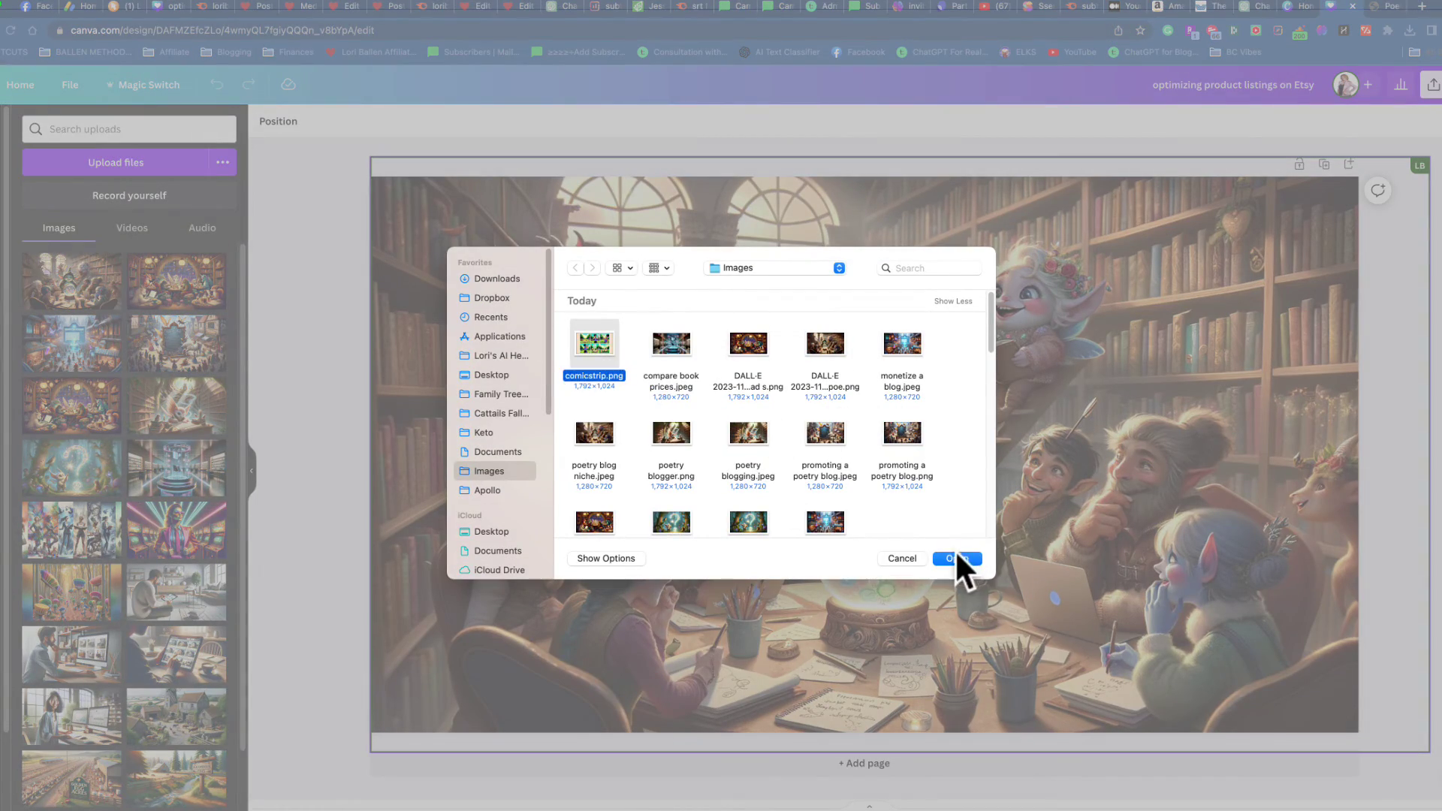
{"action": "left_click", "coordinate": [958, 558]}
{"action": "left_click_drag", "start_coordinate": [75, 289], "coordinate": [394, 251]}
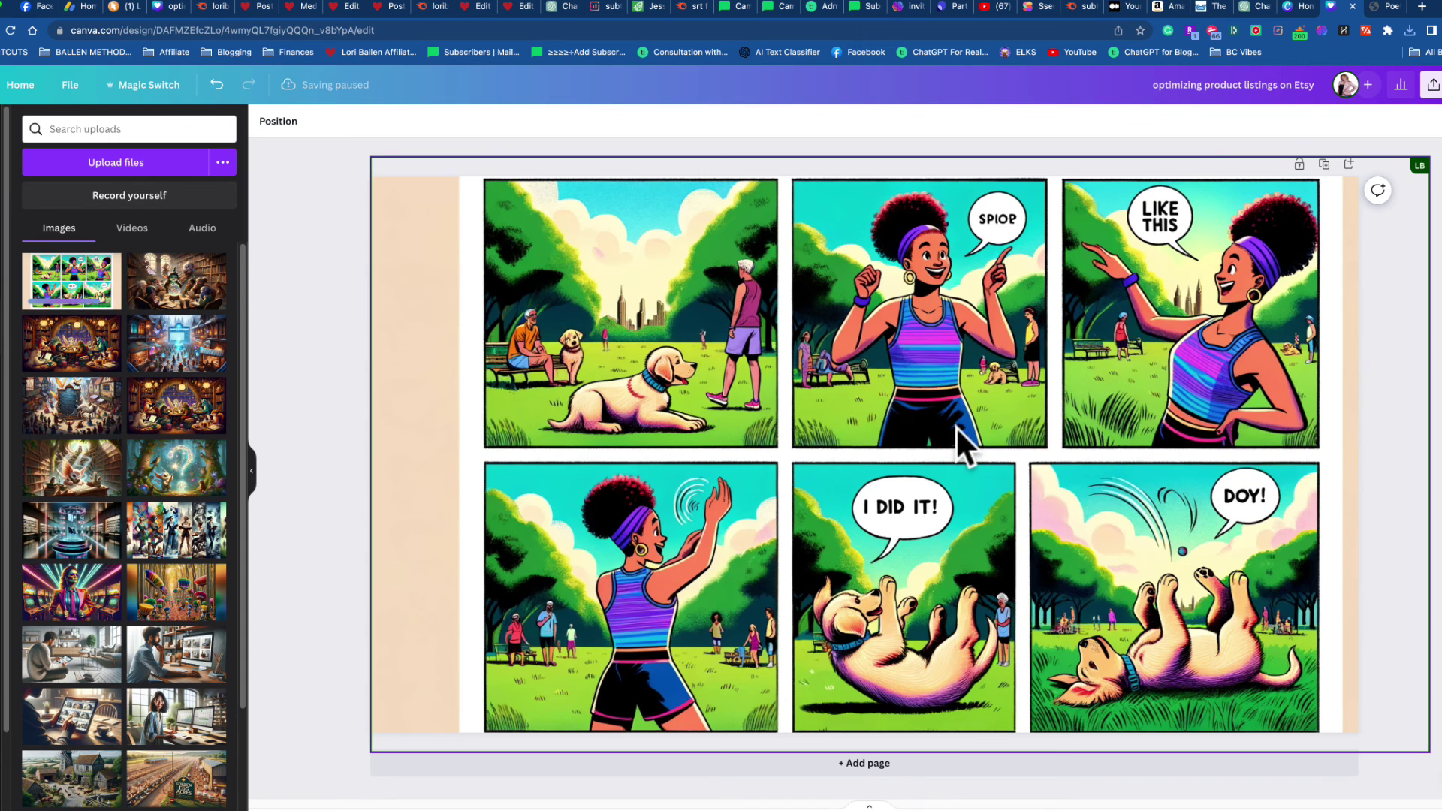
Reposition the comic strip image further left on the page, with its top edge aligned to the page's top.
{"action": "left_click", "coordinate": [601, 299]}
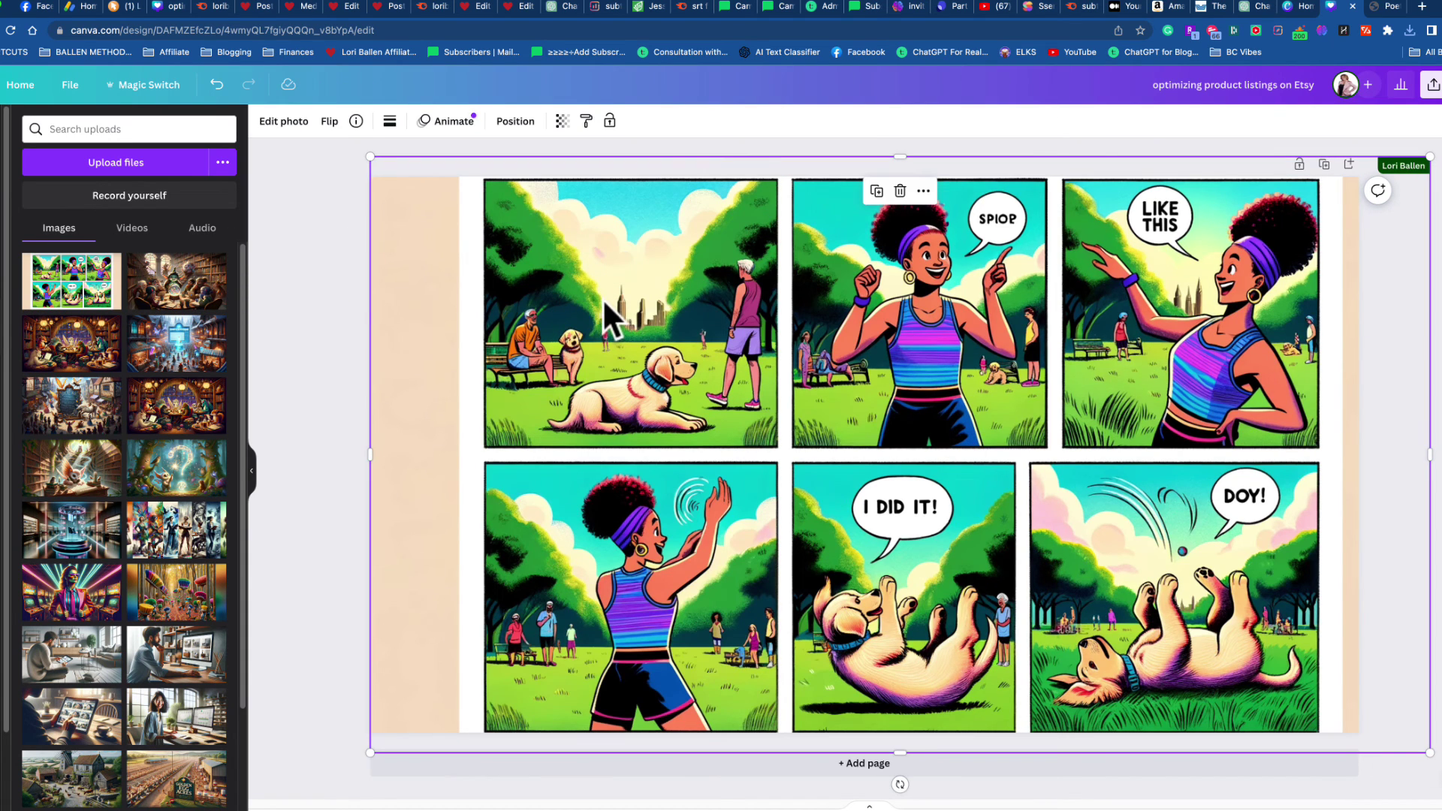
{"action": "left_click_drag", "start_coordinate": [602, 298], "coordinate": [602, 401]}
{"action": "left_click", "coordinate": [584, 210]}
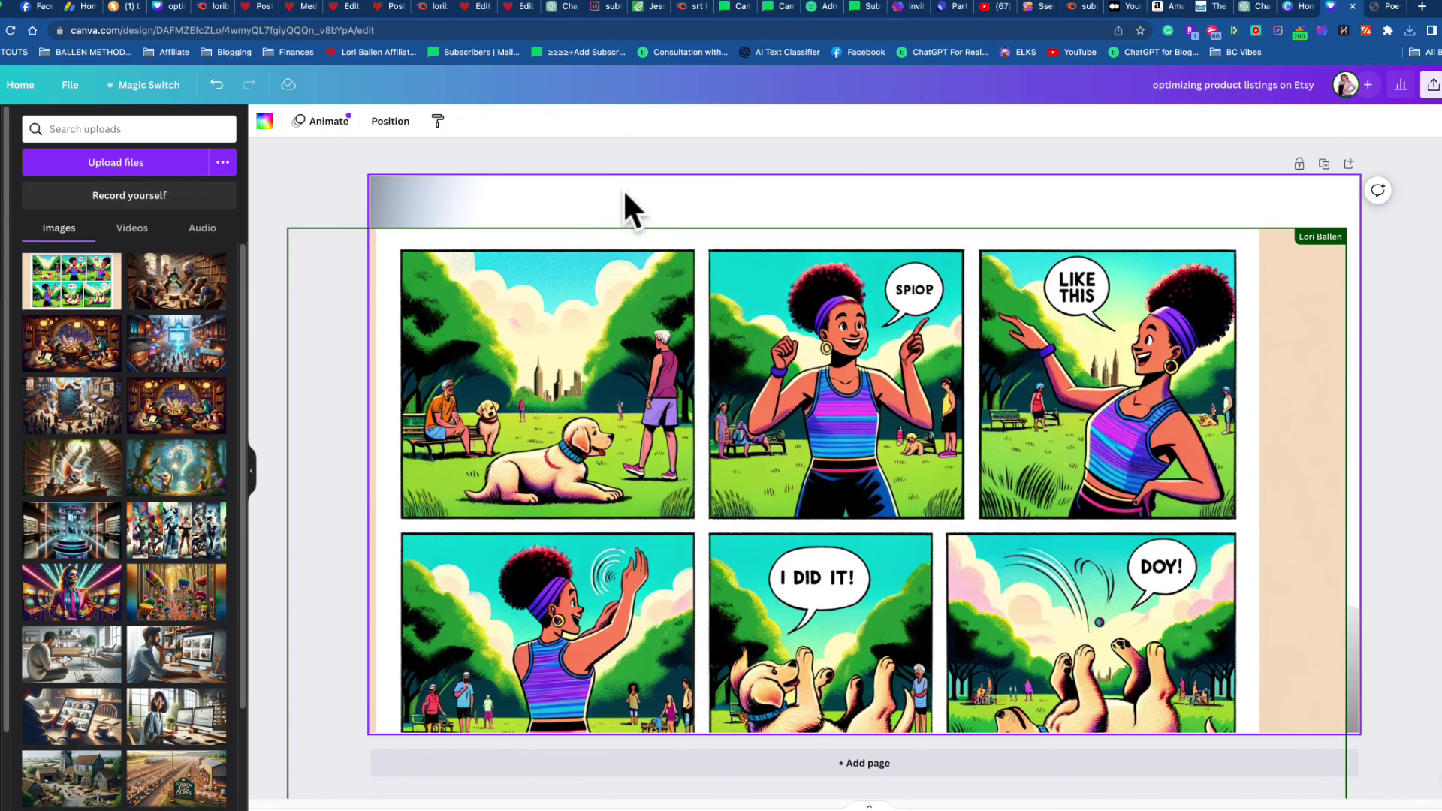
{"action": "left_click_drag", "start_coordinate": [854, 400], "coordinate": [853, 350]}
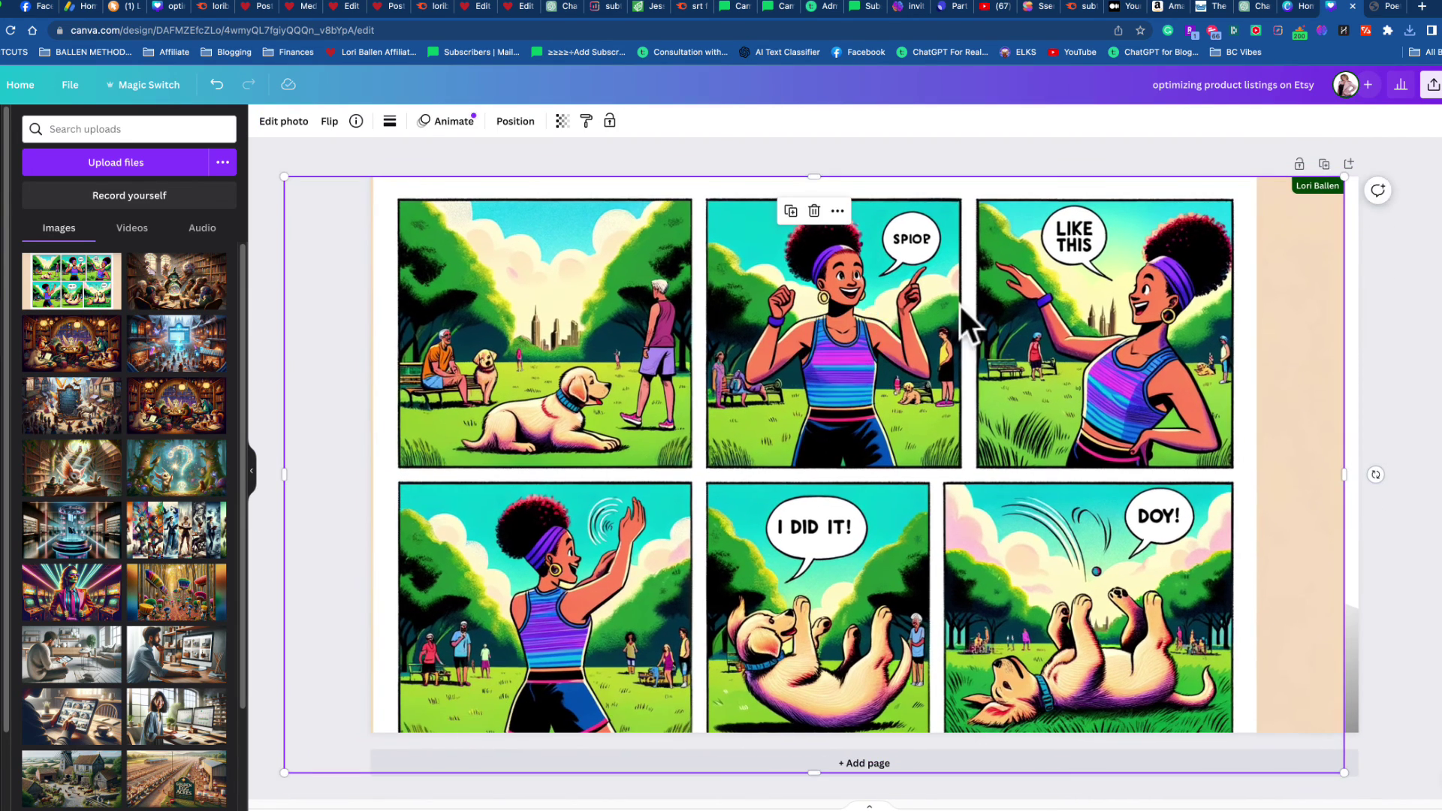
Remove the word "SPIOP" from the second panel's speech bubble with Magic Eraser.
{"action": "left_click", "coordinate": [284, 122]}
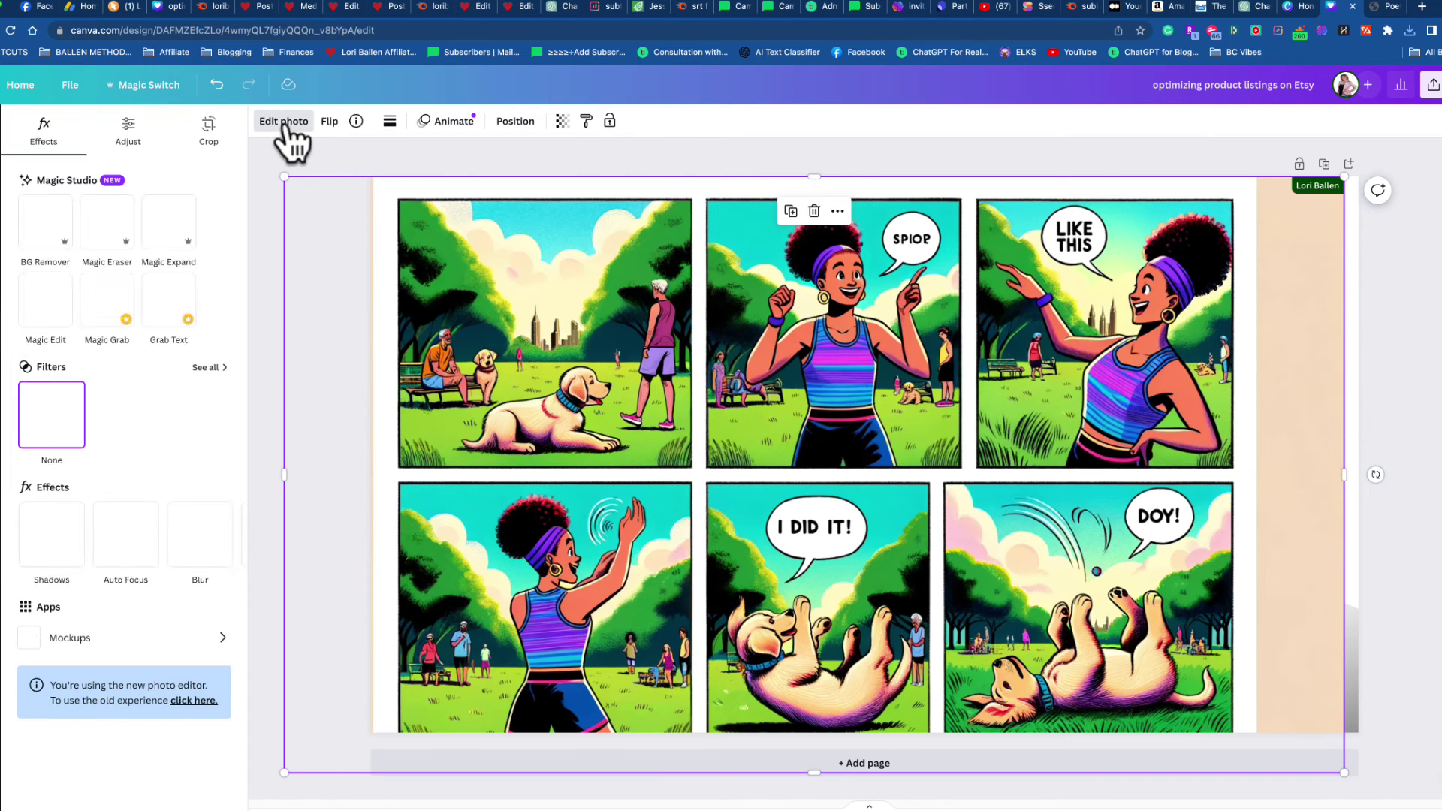
{"action": "left_click", "coordinate": [126, 251]}
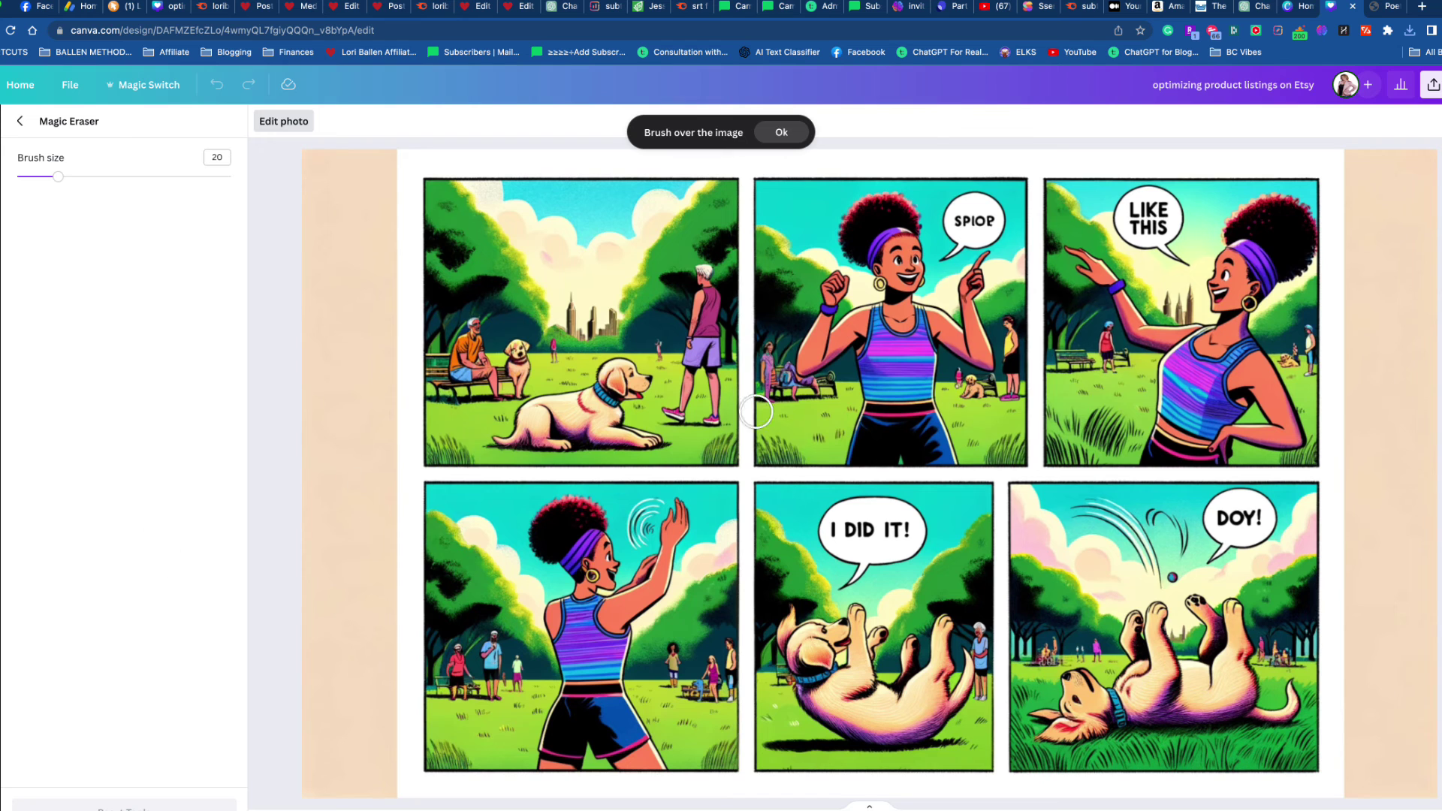
{"action": "left_click_drag", "start_coordinate": [969, 222], "coordinate": [981, 218]}
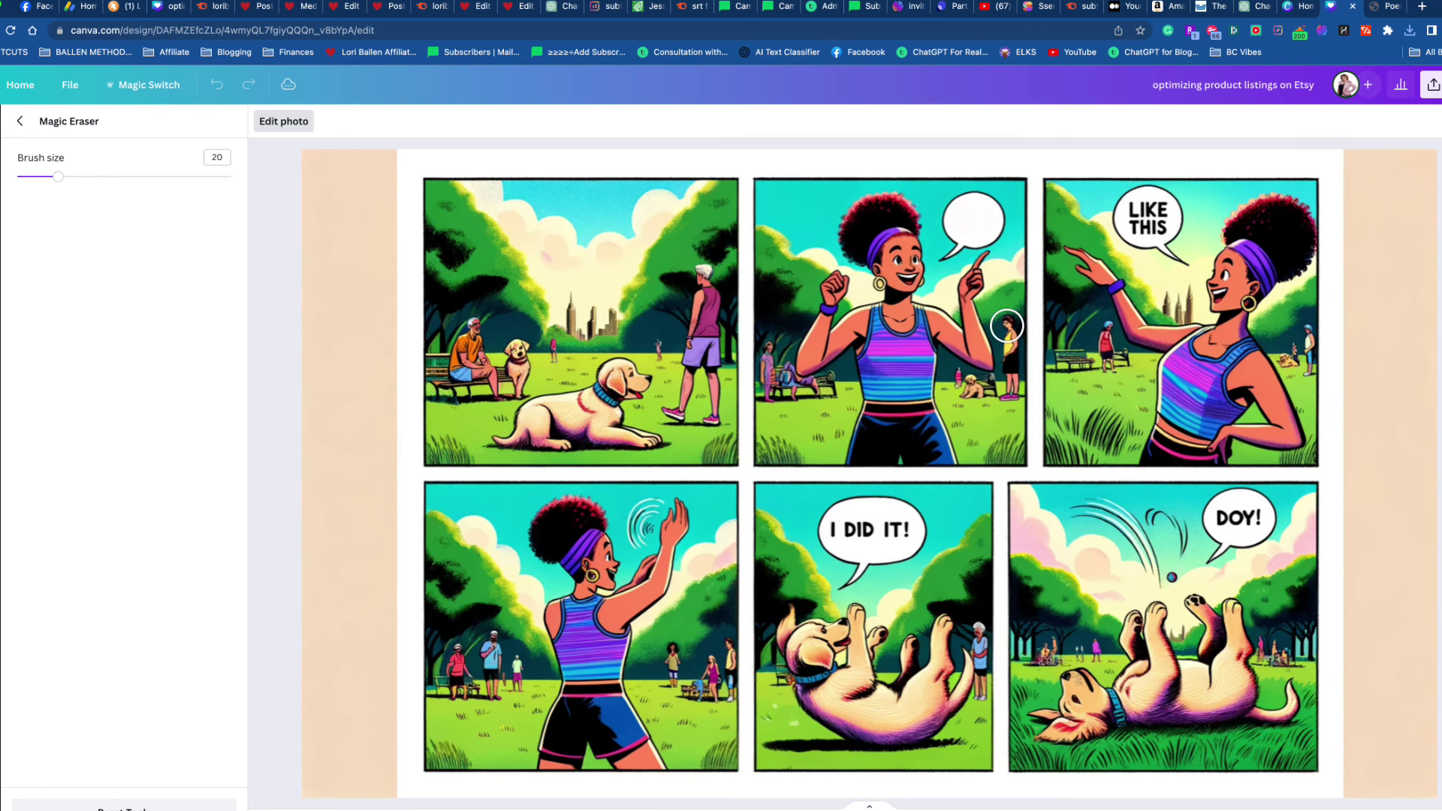
{"action": "left_click", "coordinate": [20, 122]}
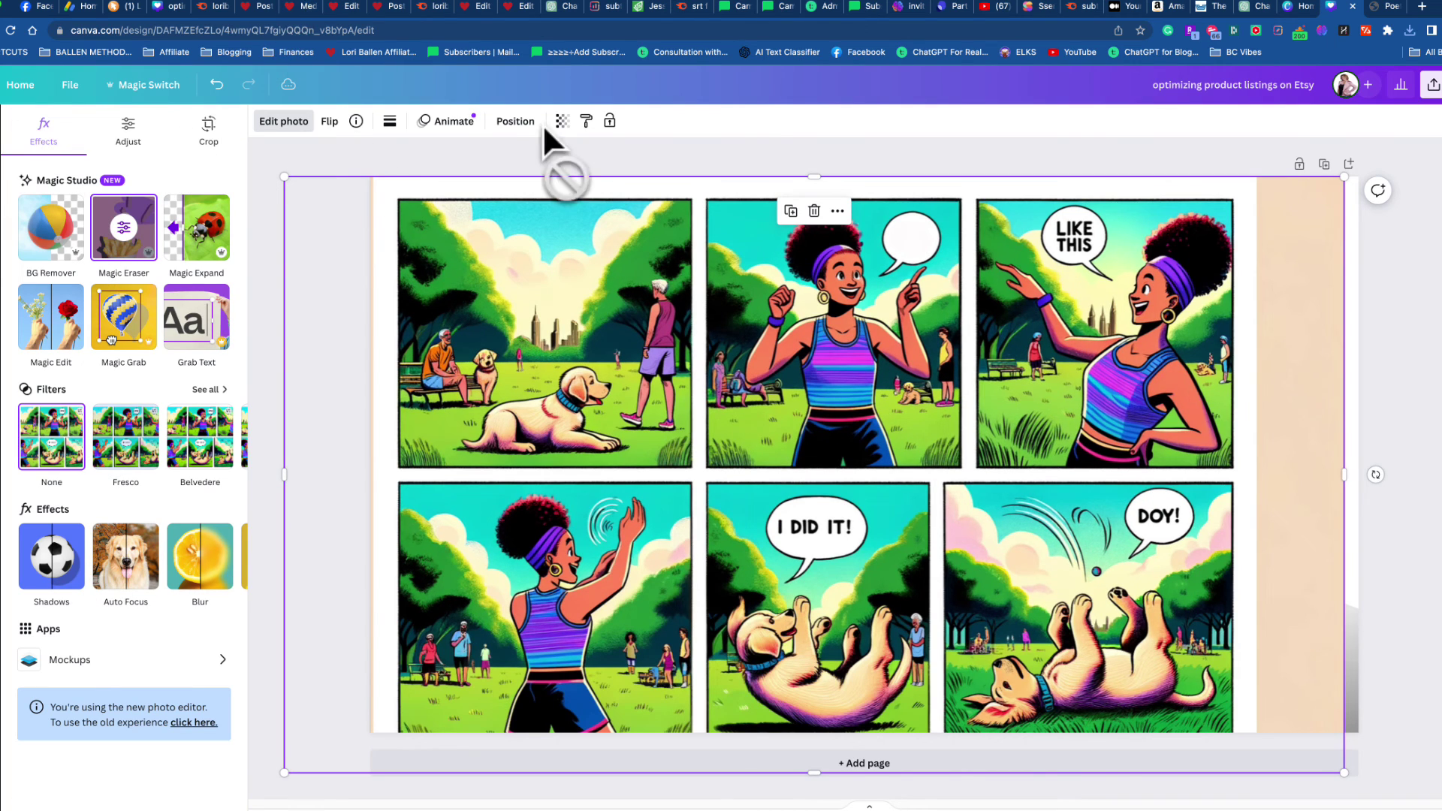
Add a heading reading "Hey Fido", shrunk to font size 9.9 and placed inside the second panel's empty speech bubble.
{"action": "left_click", "coordinate": [8, 225]}
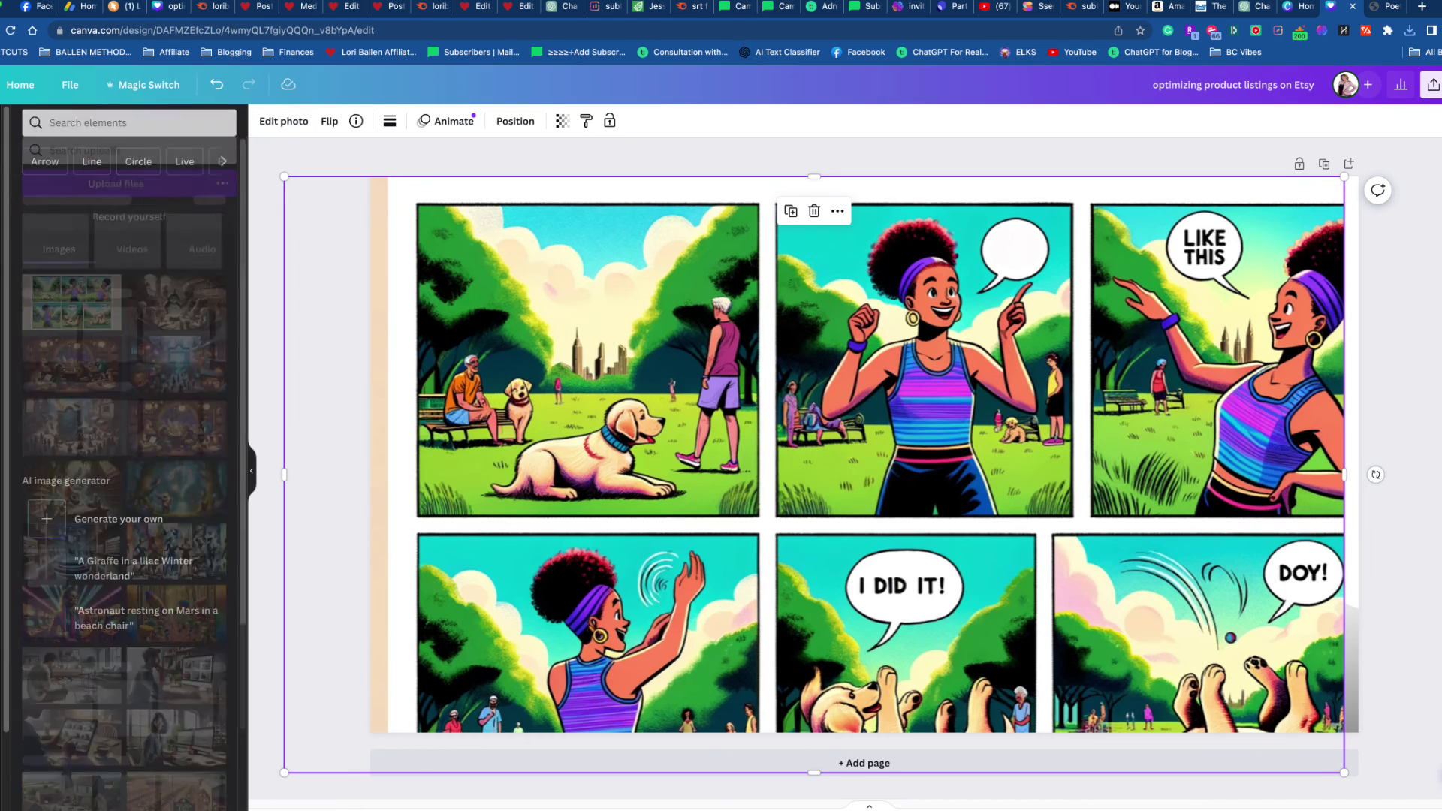
{"action": "left_click", "coordinate": [90, 242]}
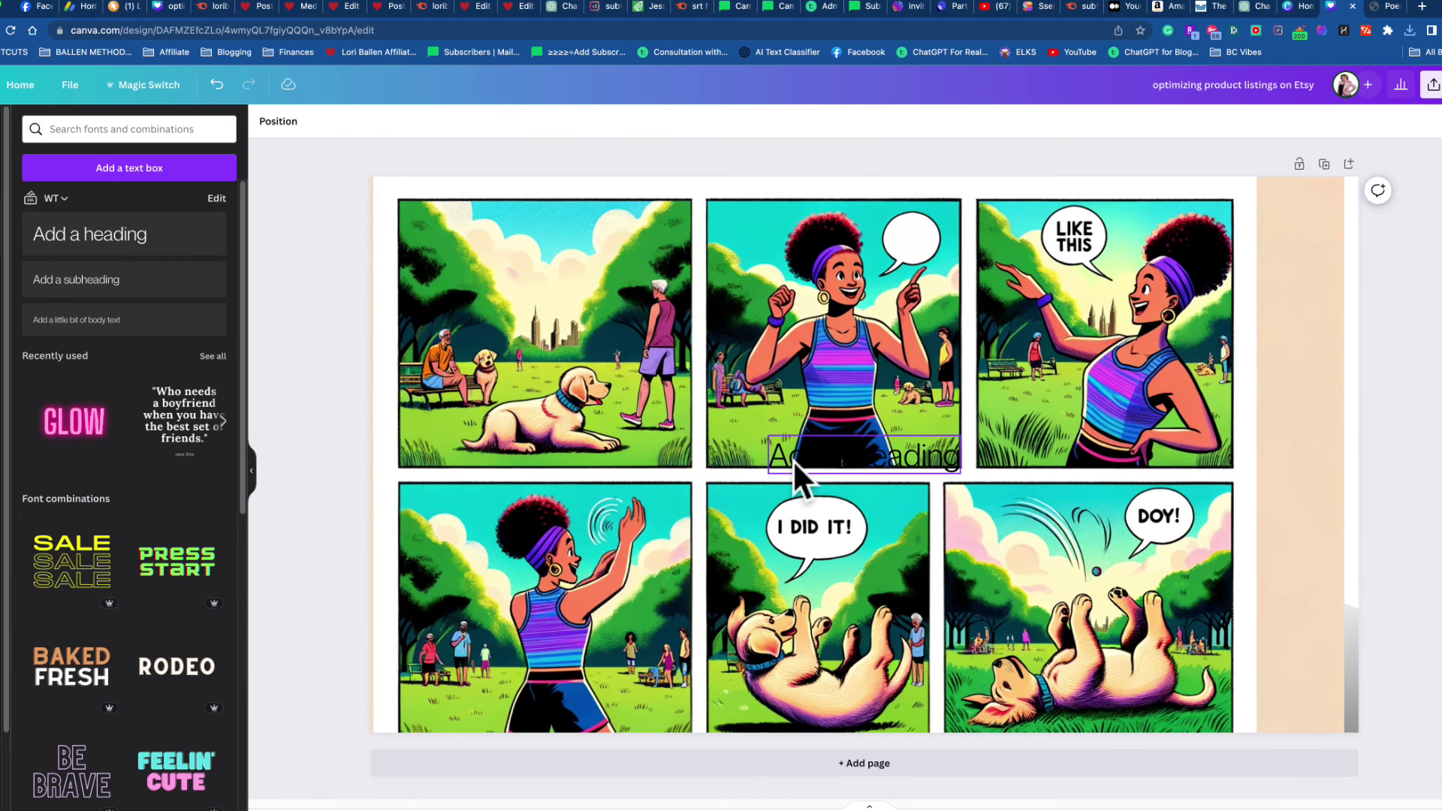
{"action": "left_click_drag", "start_coordinate": [792, 460], "coordinate": [854, 248]}
{"action": "left_click_drag", "start_coordinate": [1015, 259], "coordinate": [922, 236]}
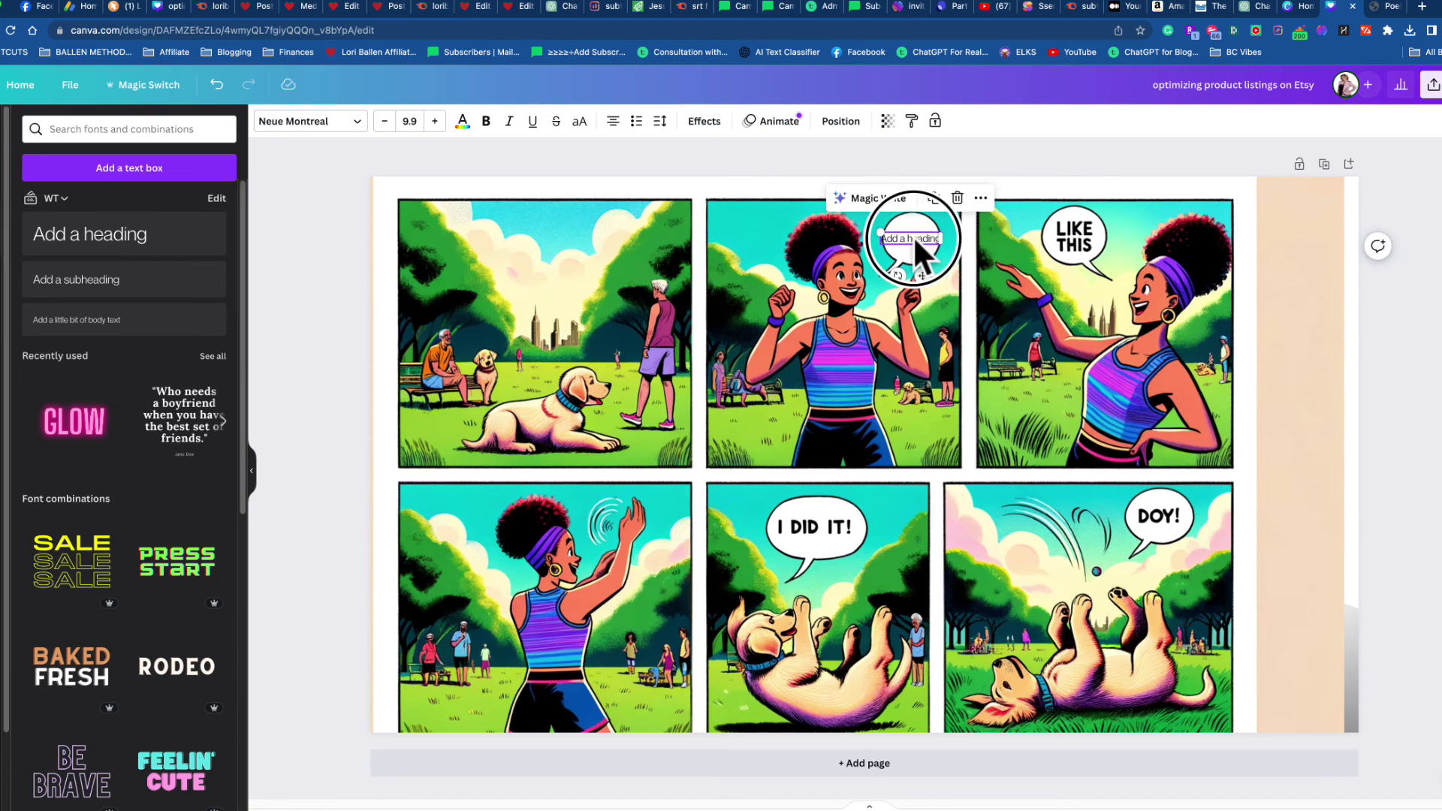
{"action": "double_click", "coordinate": [913, 236]}
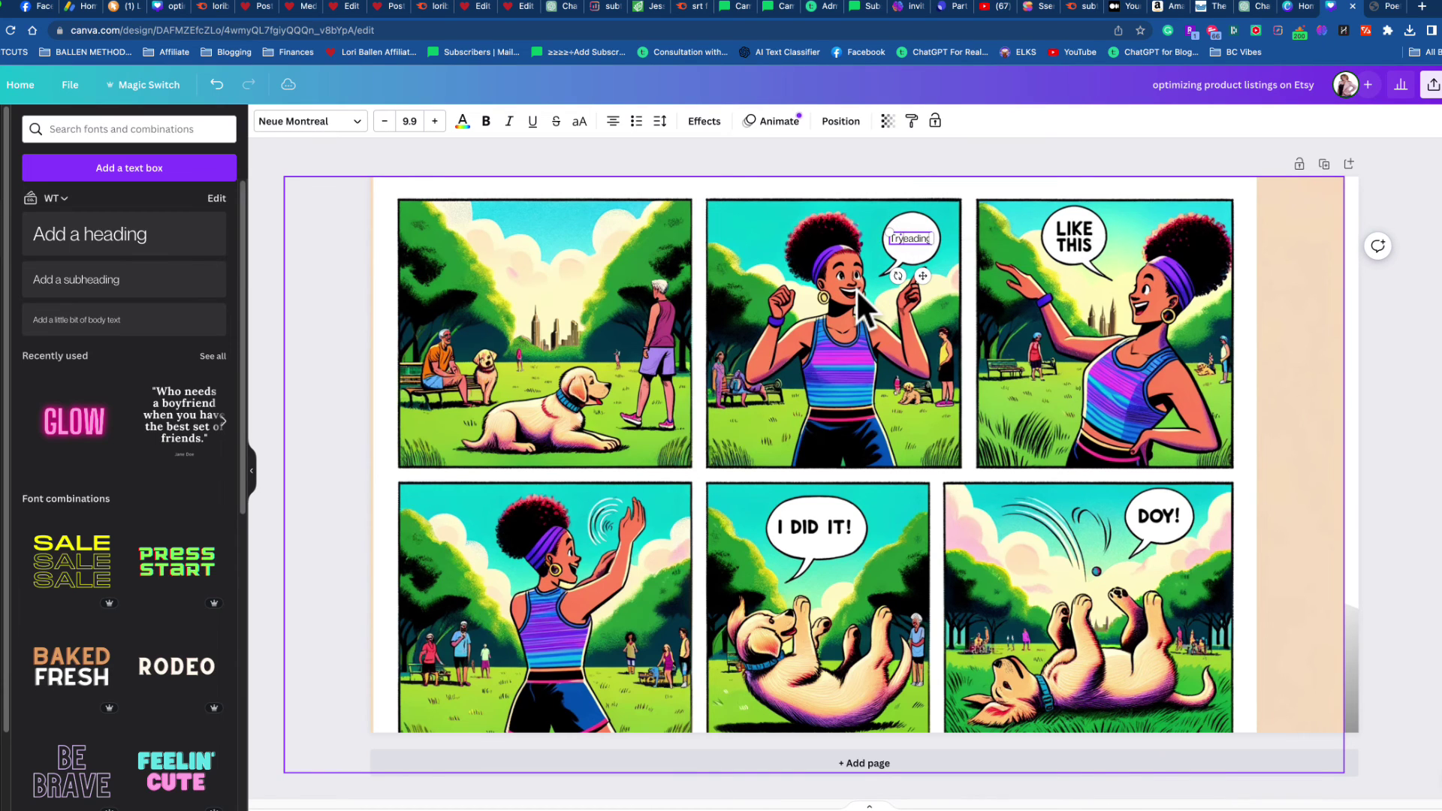
{"action": "type", "text": "Hey Fido"}
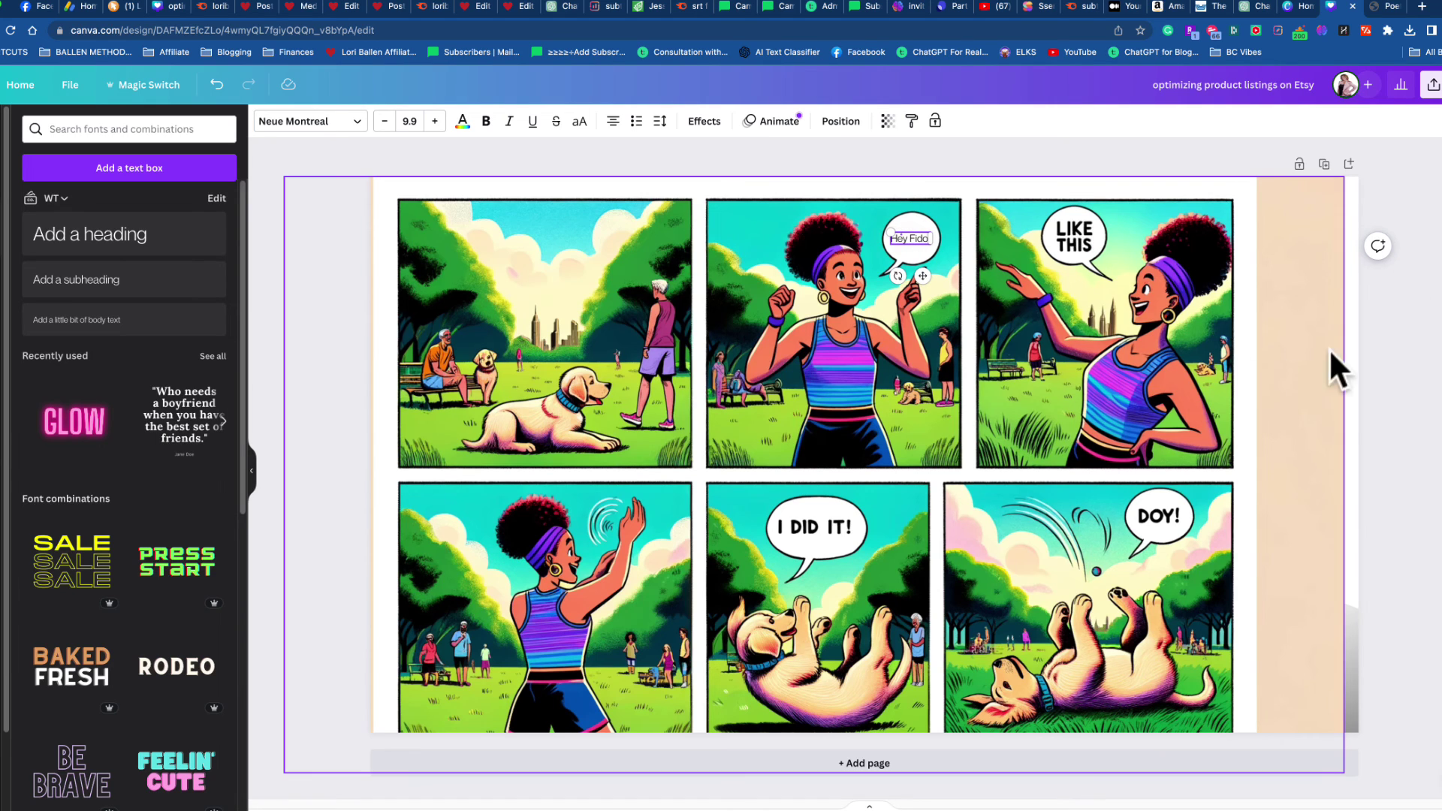
Replace the text in the second panel's speech bubble with "Roll Over!!".
{"action": "double_click", "coordinate": [907, 237]}
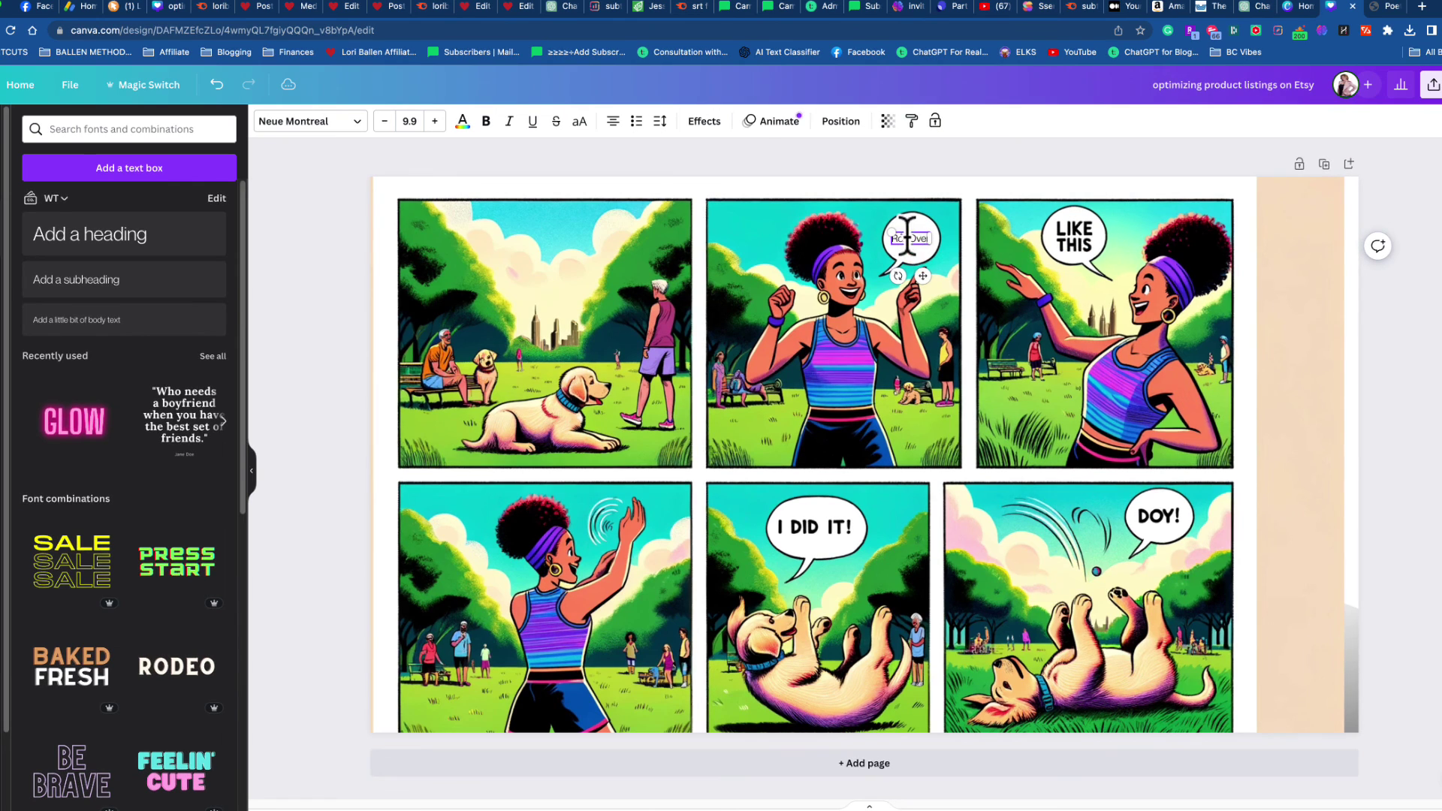
{"action": "type", "text": "Roll over!"}
{"action": "left_click", "coordinate": [1021, 205]}
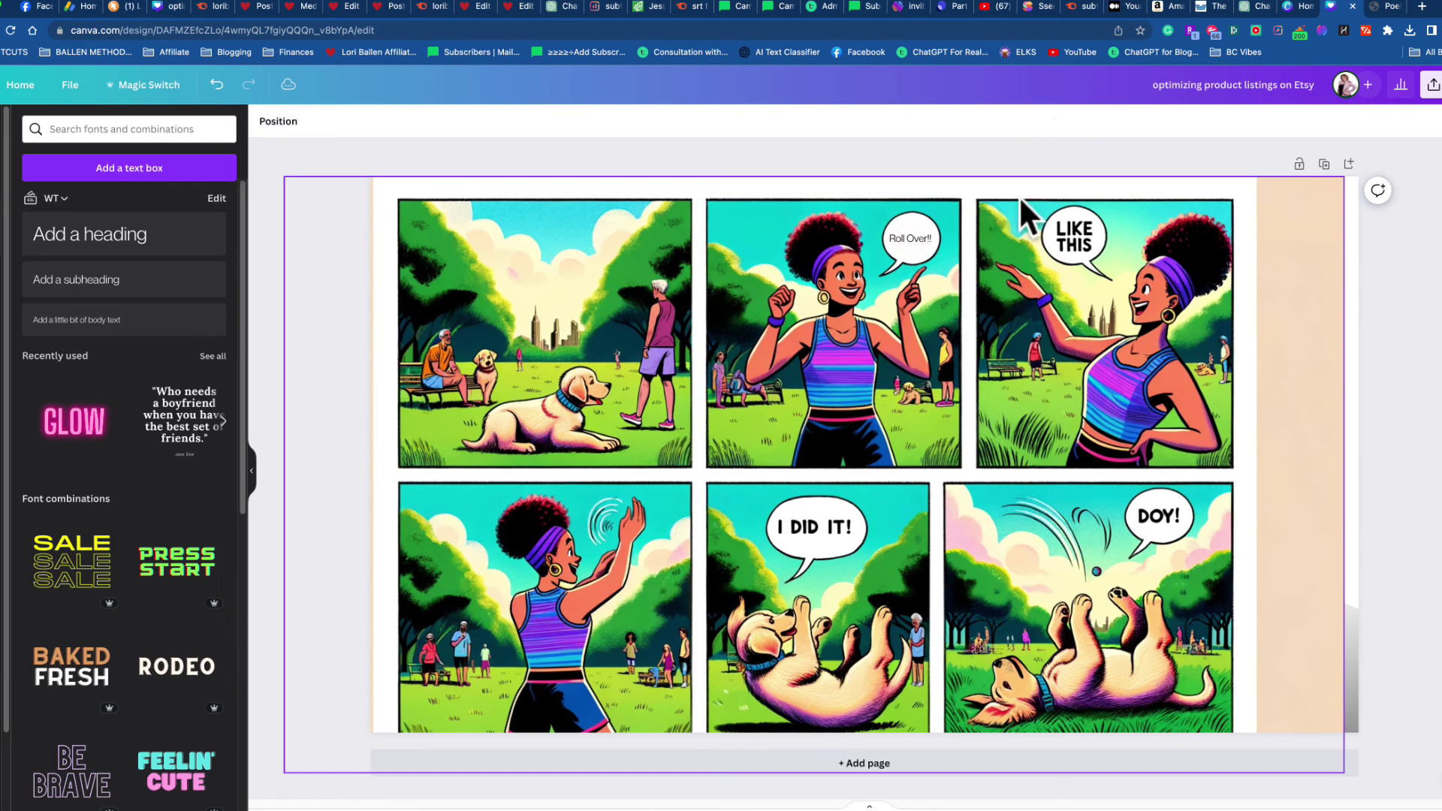
Search the fonts for "comic" and set the second panel's speech-bubble text in Cubao, after trying Anton and Noot.
{"action": "left_click", "coordinate": [910, 236]}
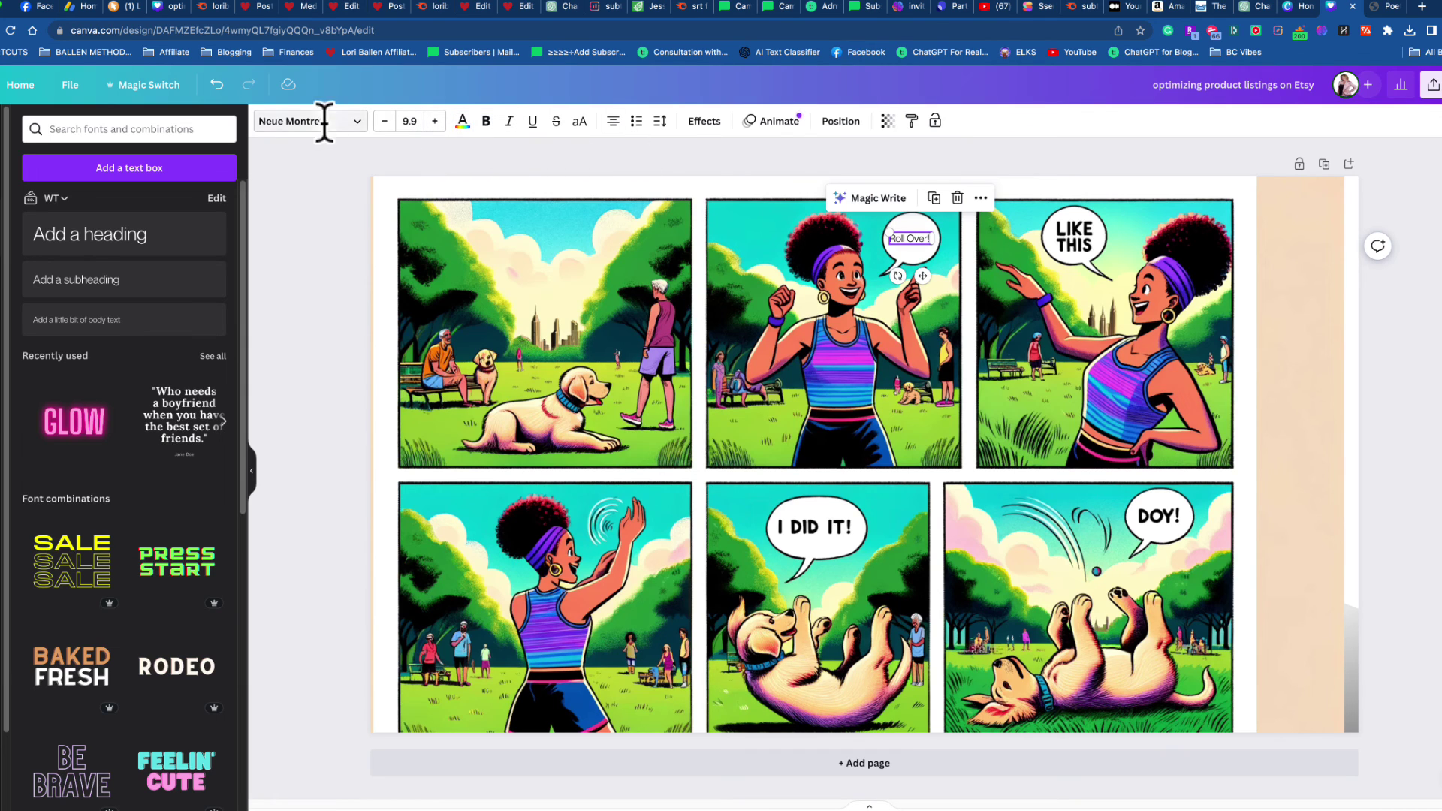
{"action": "left_click", "coordinate": [353, 121]}
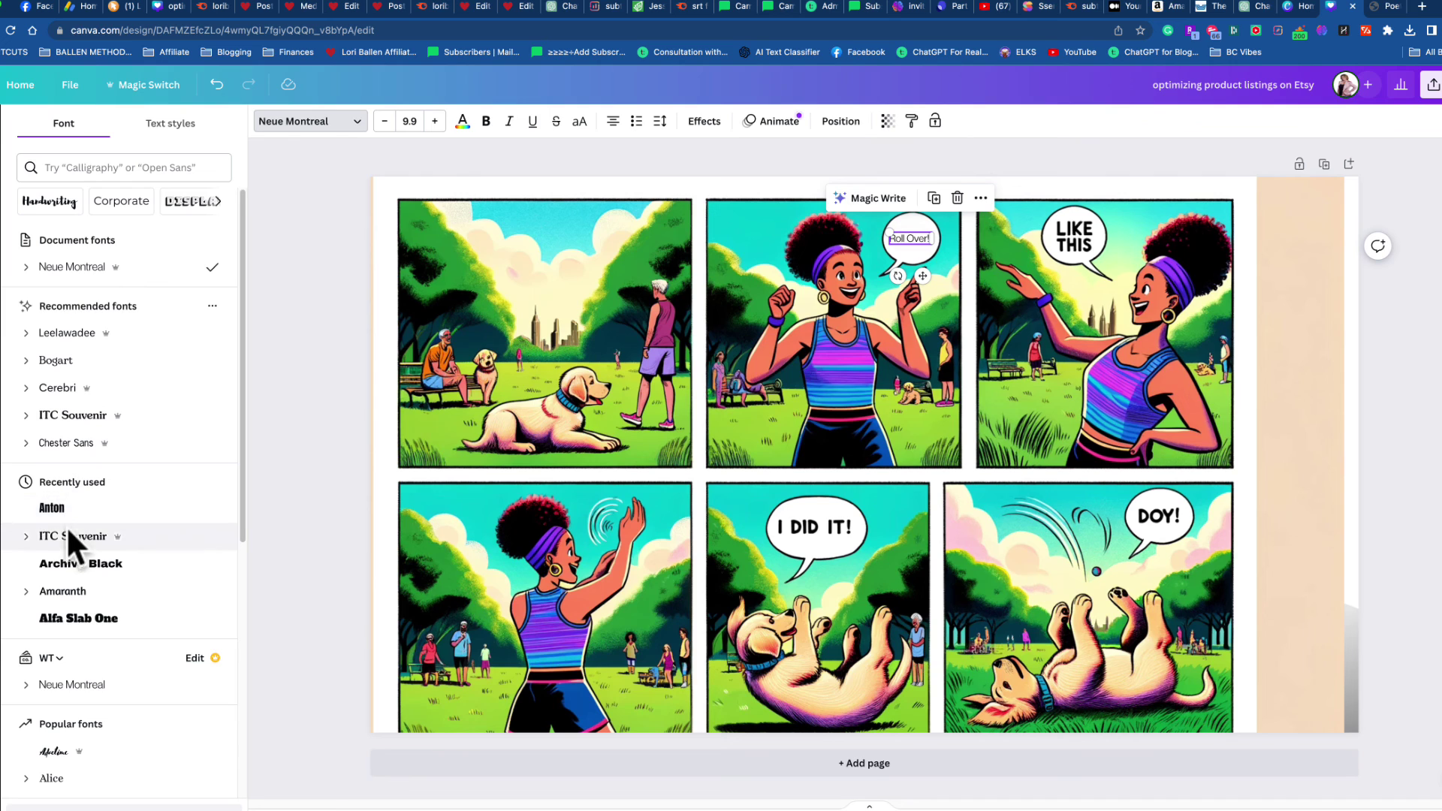
{"action": "left_click", "coordinate": [59, 511]}
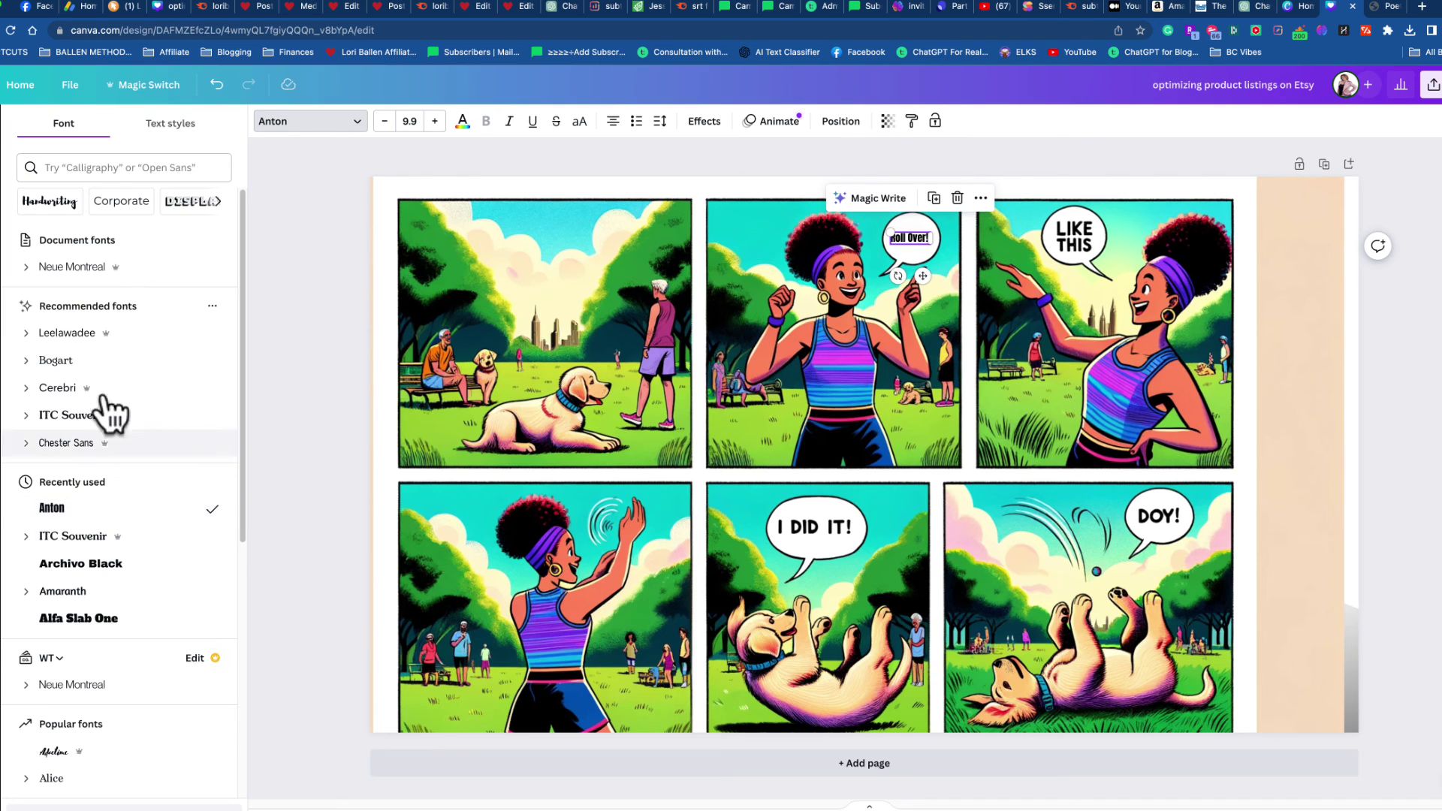
{"action": "scroll", "coordinate": [105, 248], "scroll_direction": "down", "scroll_amount": 5}
{"action": "left_click", "coordinate": [85, 166]}
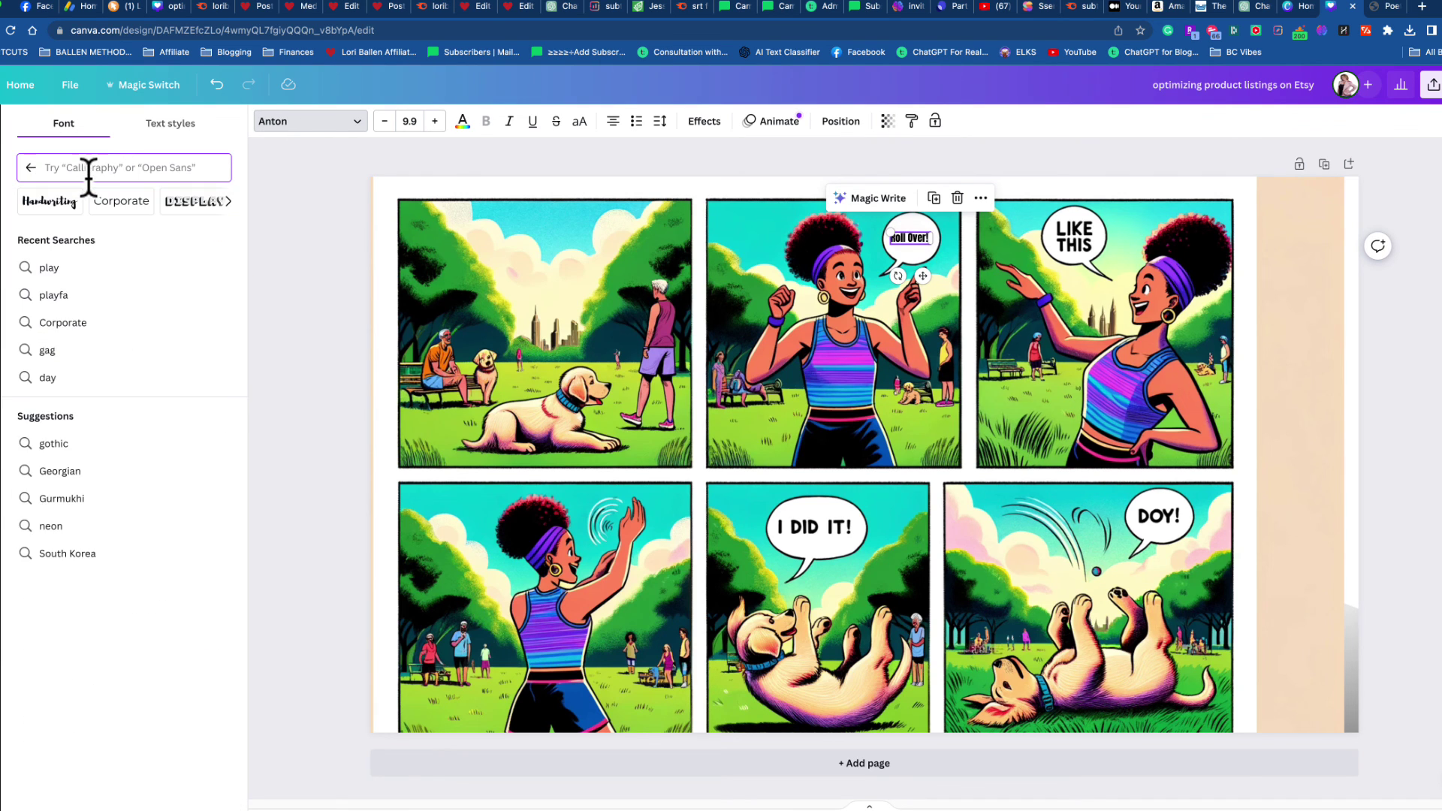
{"action": "type", "text": "comic"}
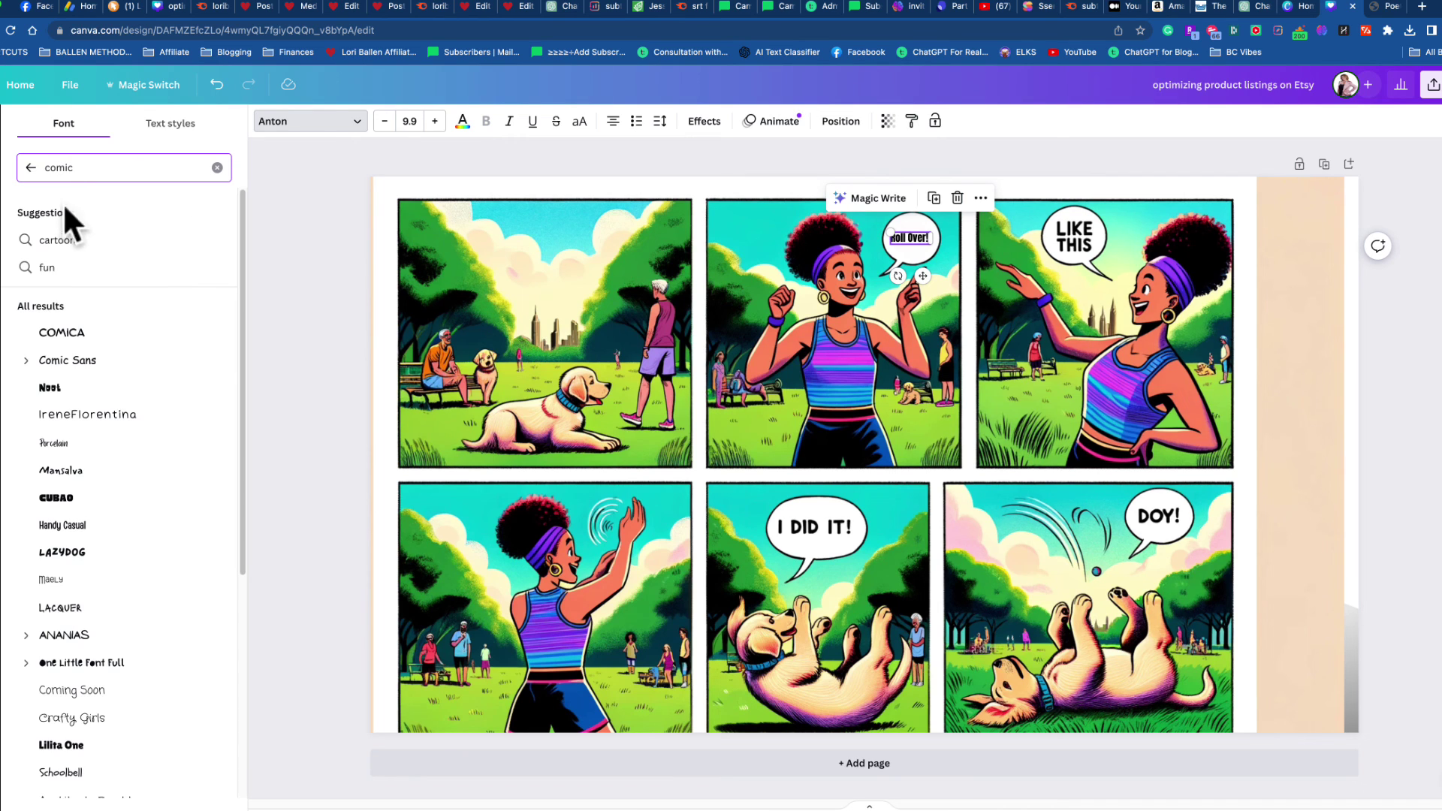
{"action": "left_click", "coordinate": [79, 387]}
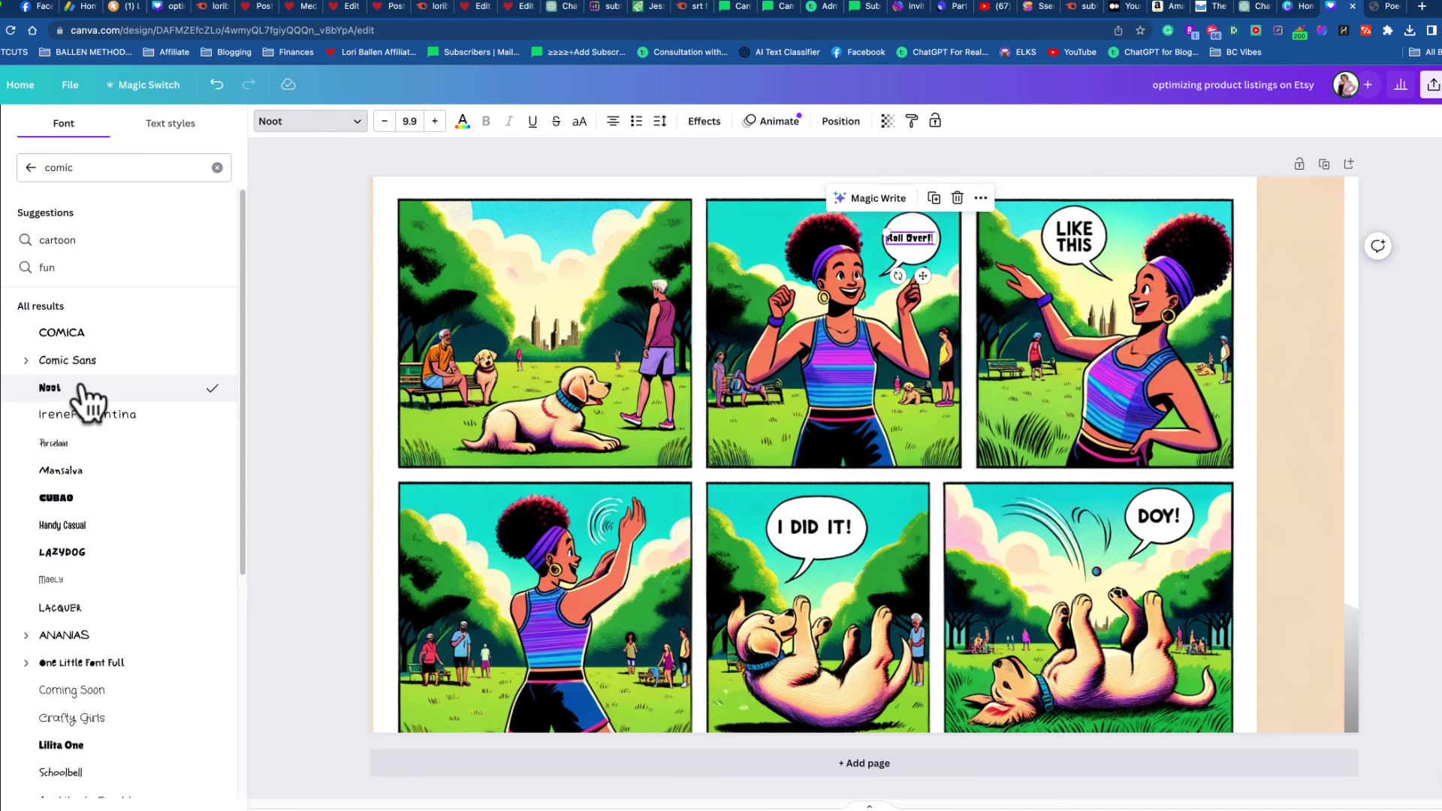
{"action": "left_click", "coordinate": [59, 501]}
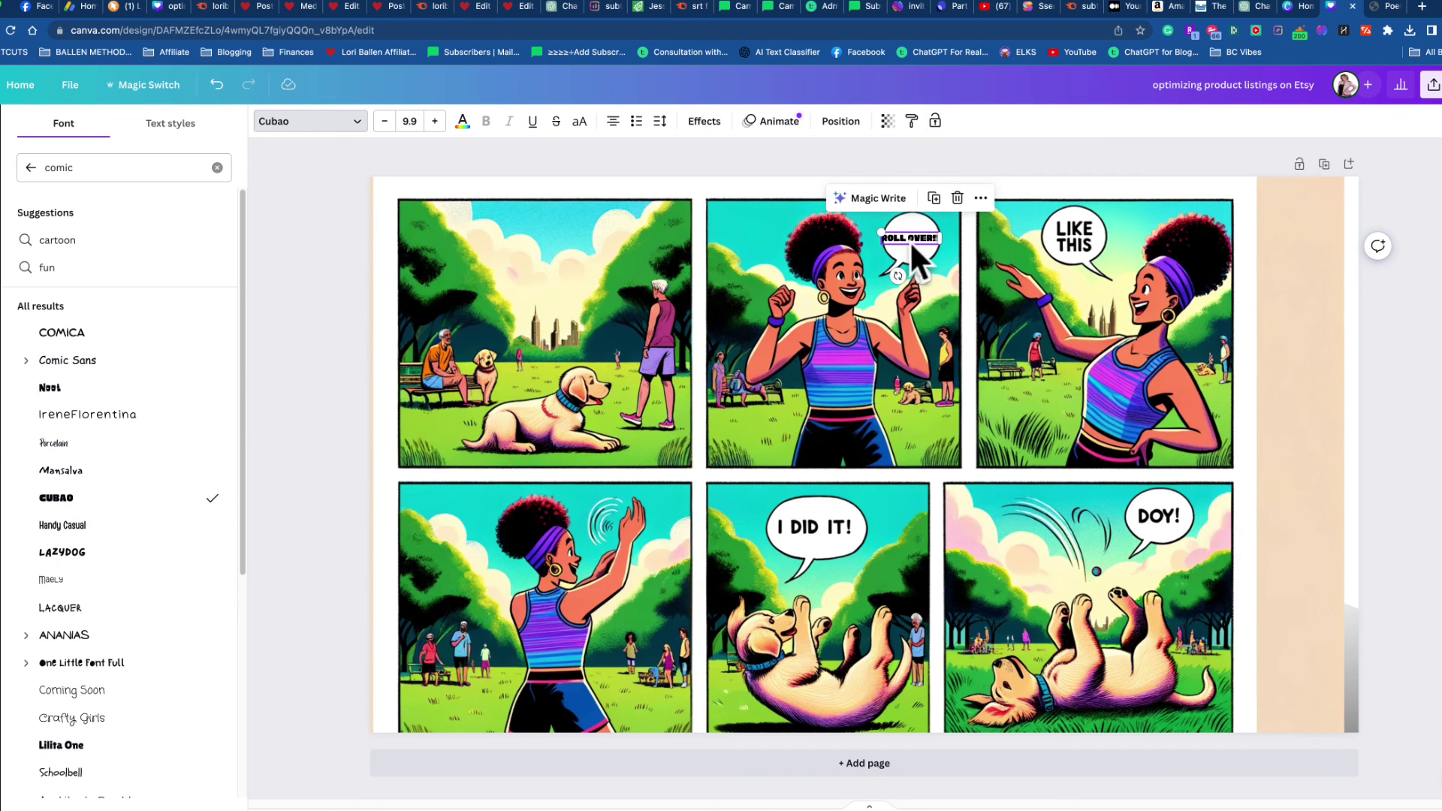
Narrow the "Roll Over!!" text box so the words wrap onto two lines, and center it in the speech bubble.
{"action": "left_click_drag", "start_coordinate": [940, 238], "coordinate": [934, 238]}
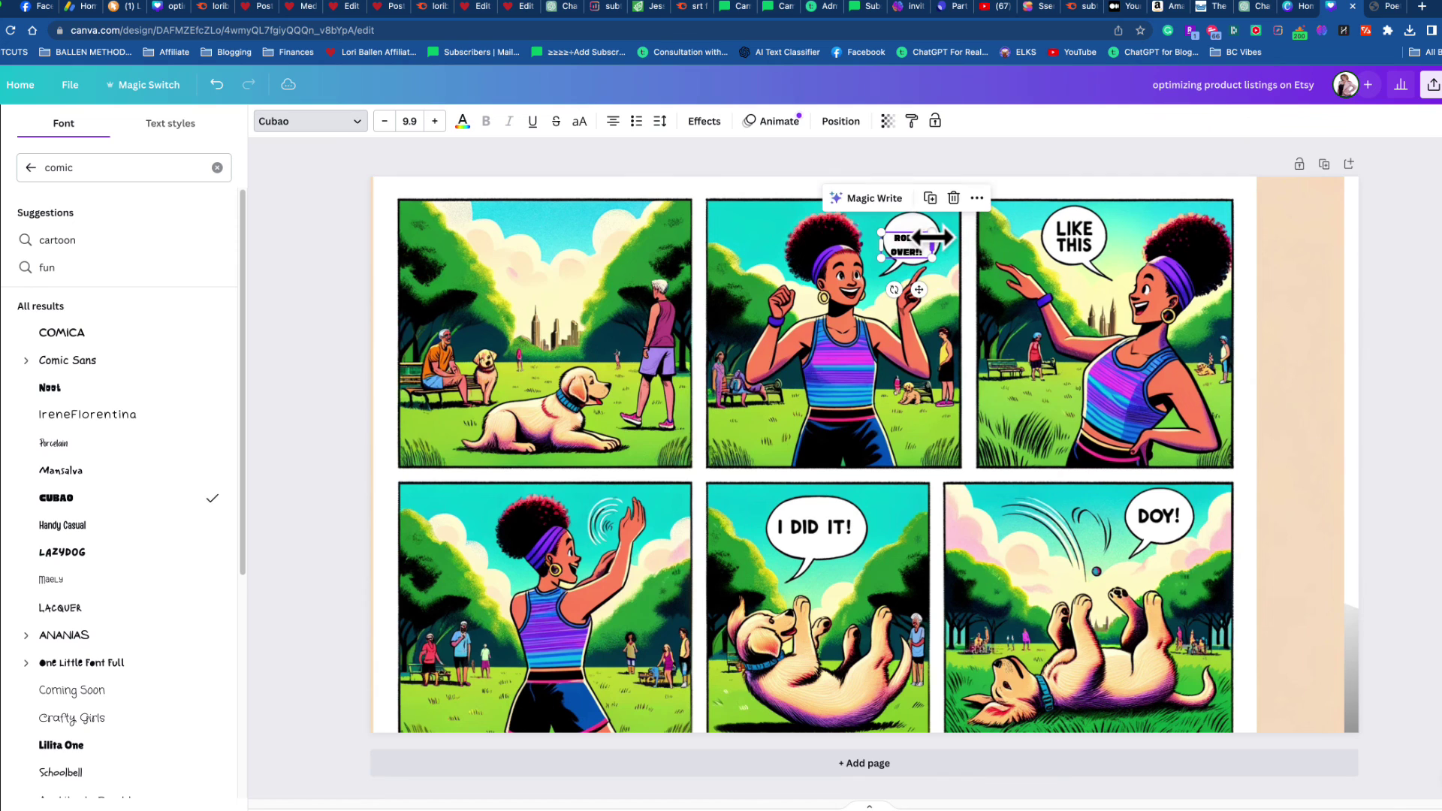
{"action": "left_click", "coordinate": [958, 274]}
{"action": "left_click", "coordinate": [1232, 296]}
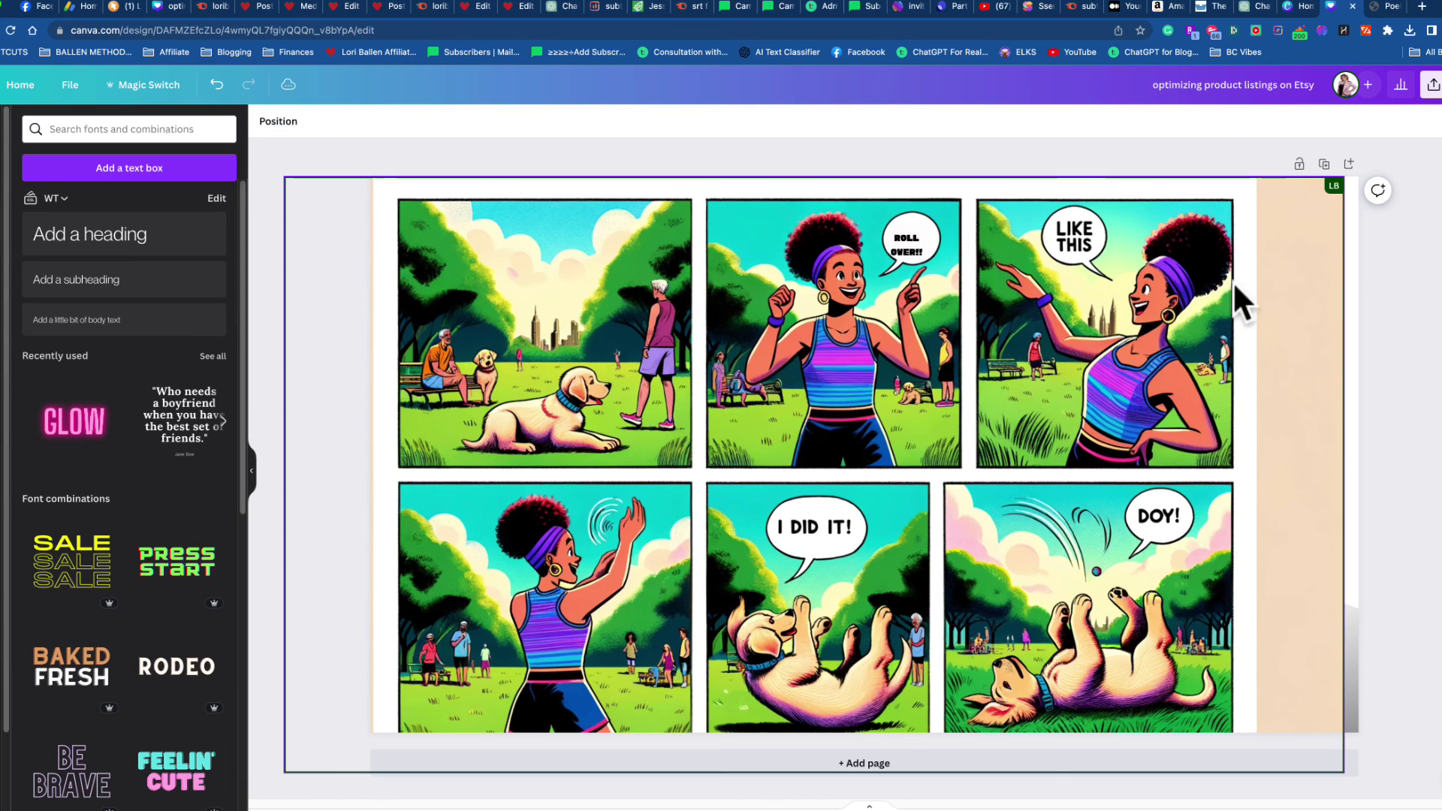
{"action": "left_click_drag", "start_coordinate": [917, 227], "coordinate": [921, 235]}
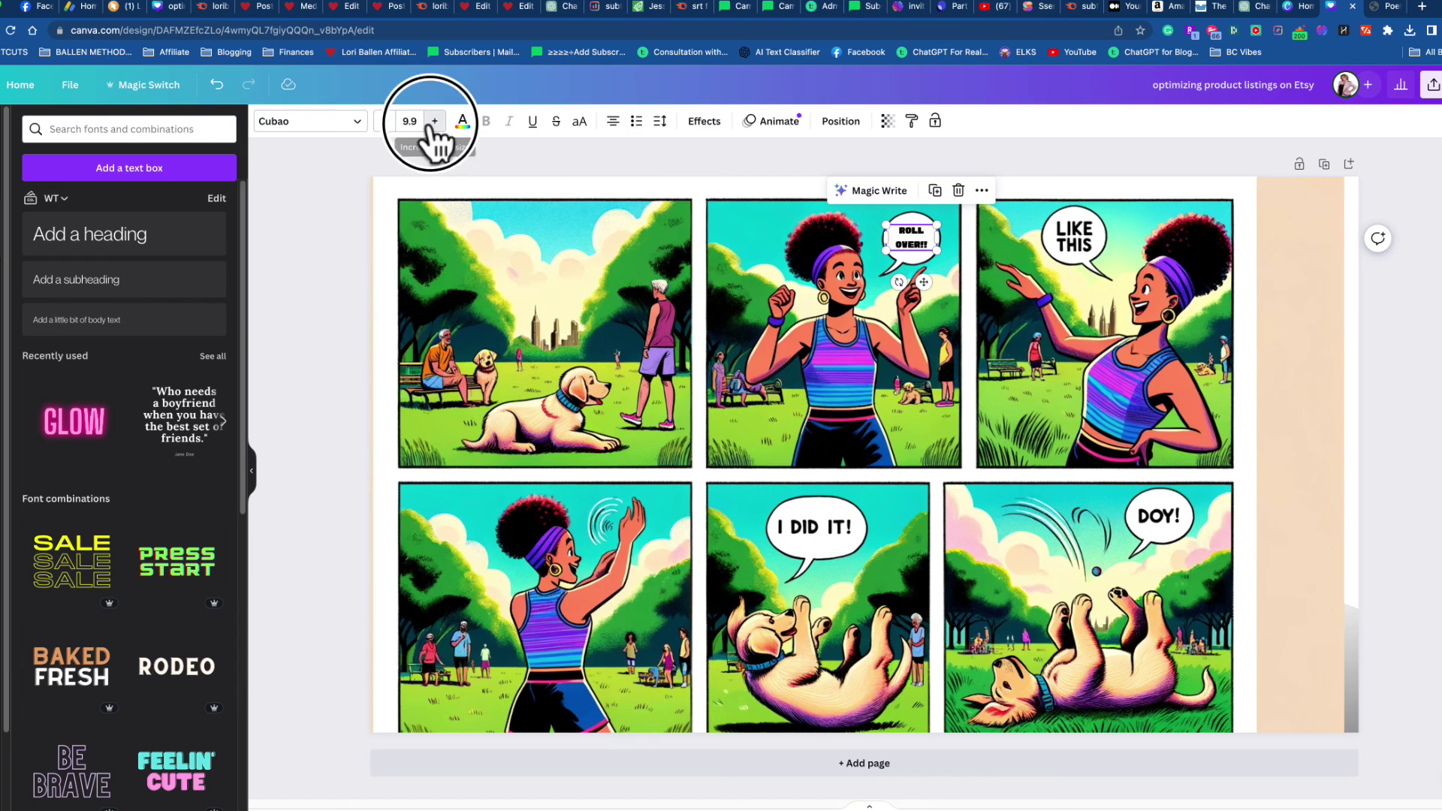
Enlarge the "Roll Over!!" text to font size 12.9 and tighten its line spacing to about 1.13.
{"action": "left_click", "coordinate": [433, 124]}
{"action": "left_click", "coordinate": [432, 124]}
{"action": "left_click", "coordinate": [433, 124]}
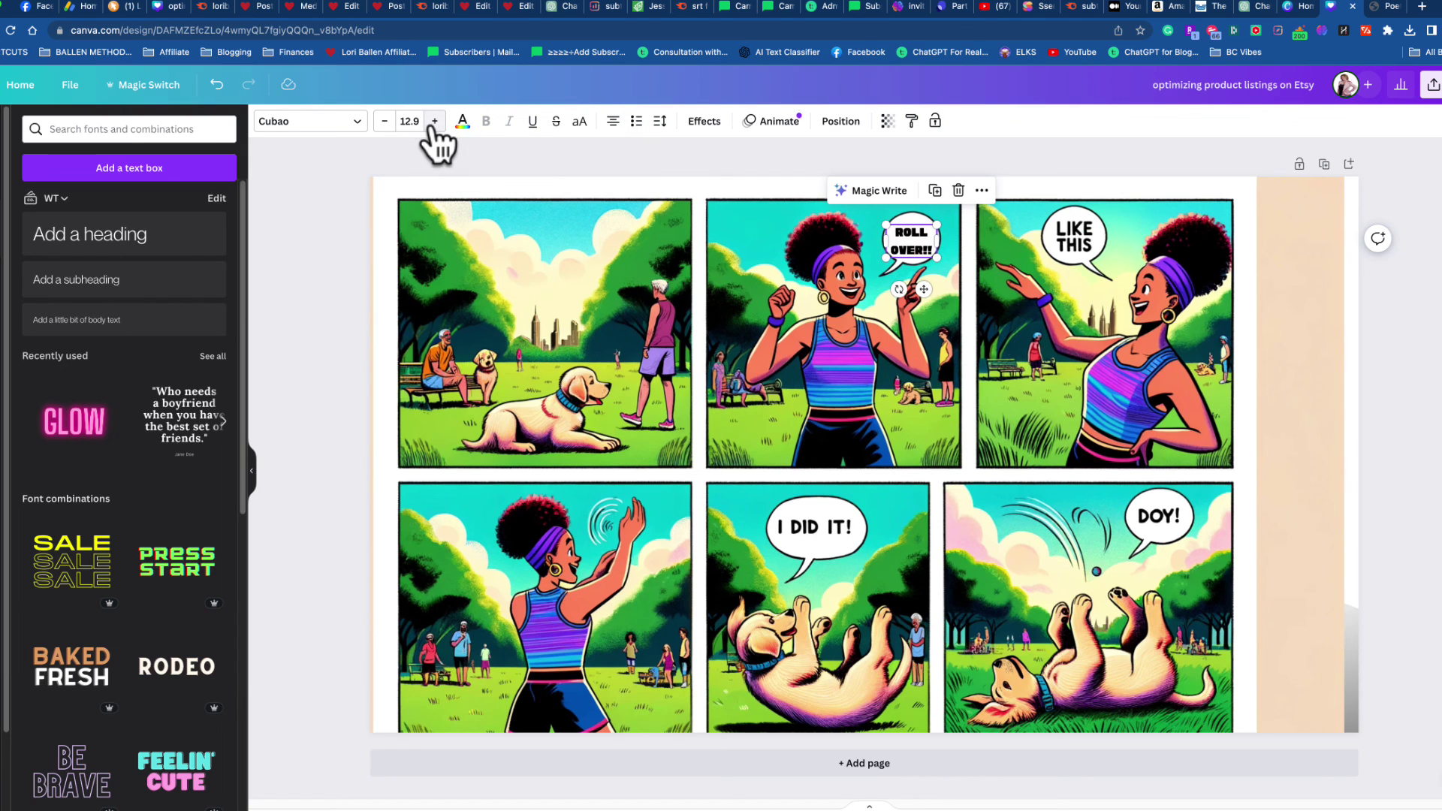
{"action": "left_click", "coordinate": [660, 121]}
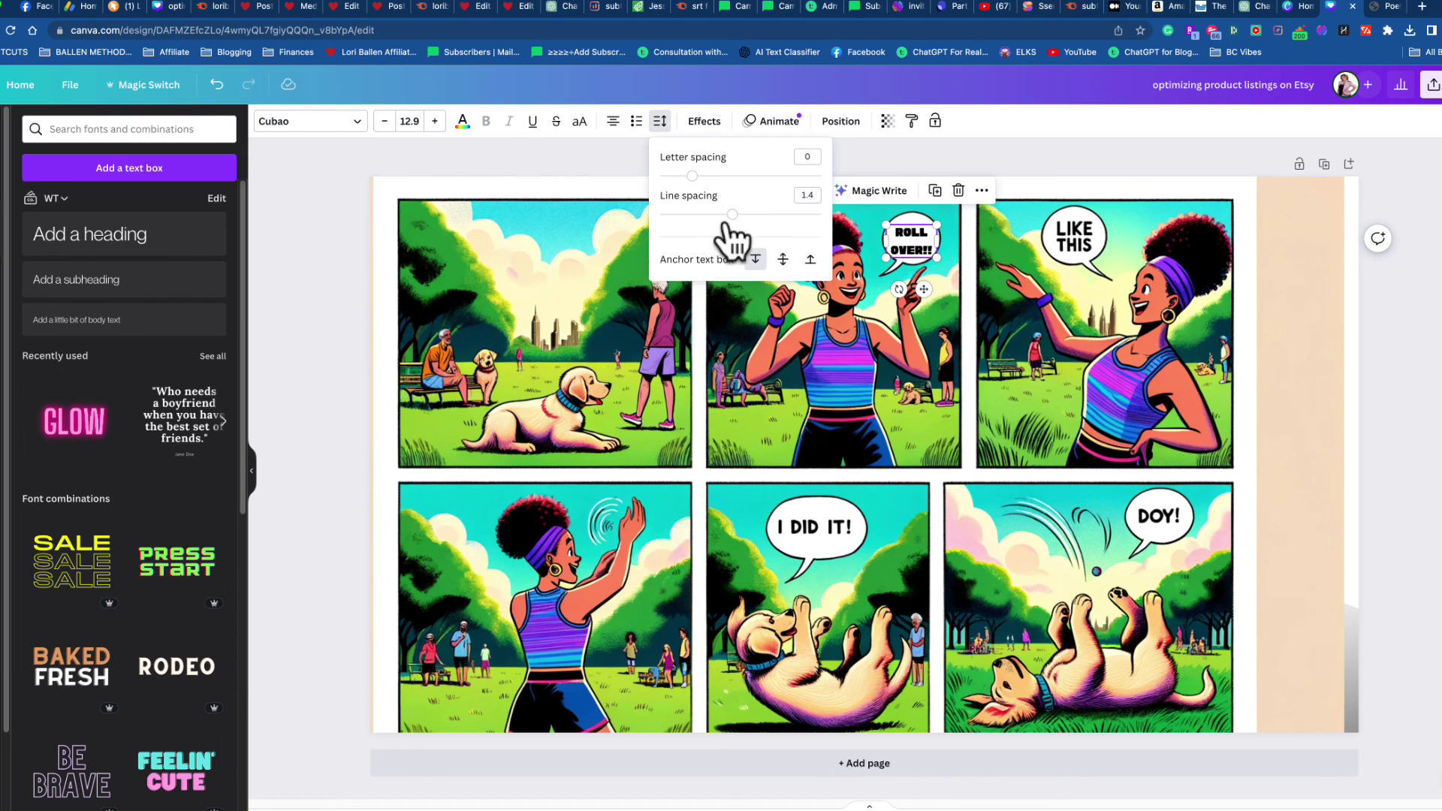
{"action": "left_click_drag", "start_coordinate": [732, 214], "coordinate": [716, 215]}
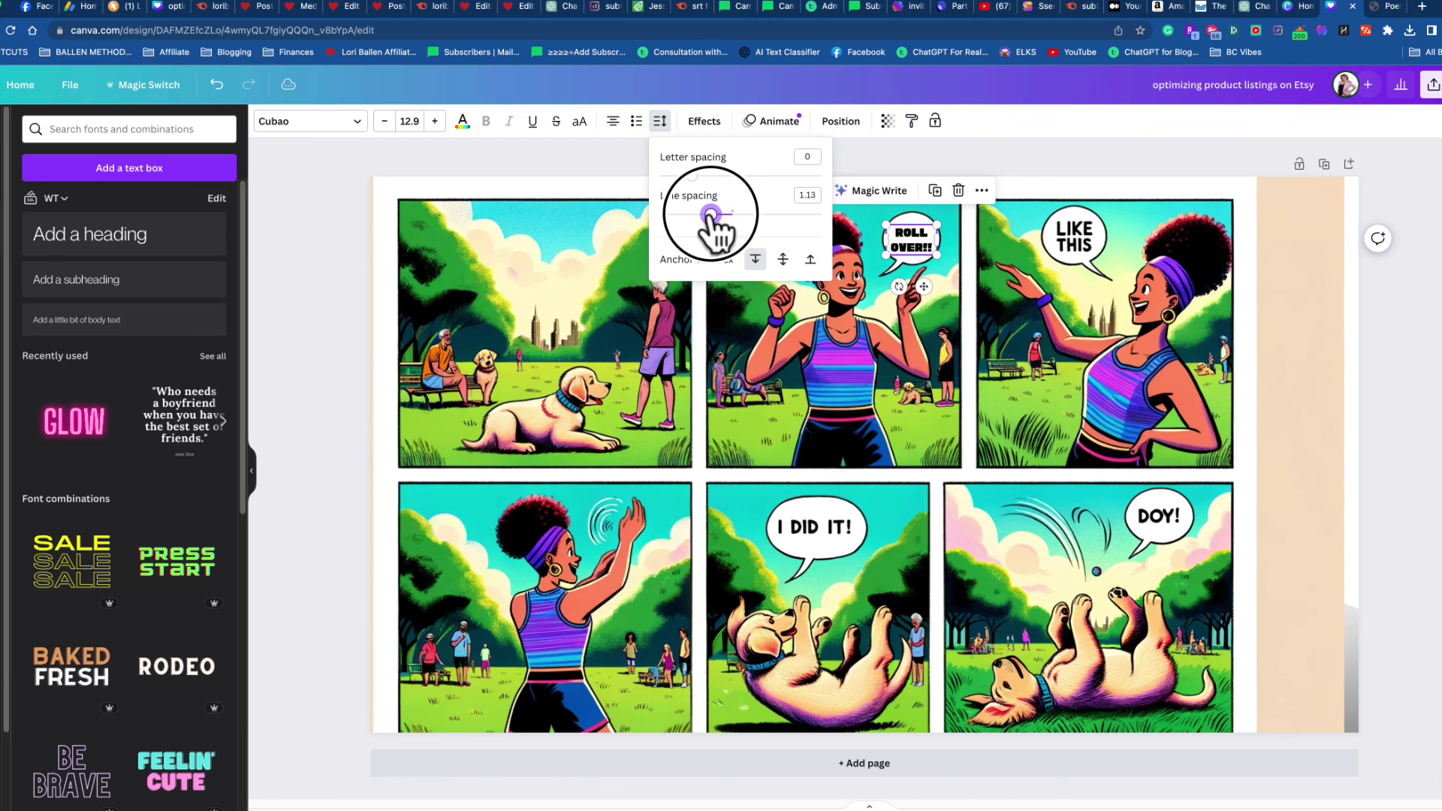
{"action": "left_click", "coordinate": [1406, 330]}
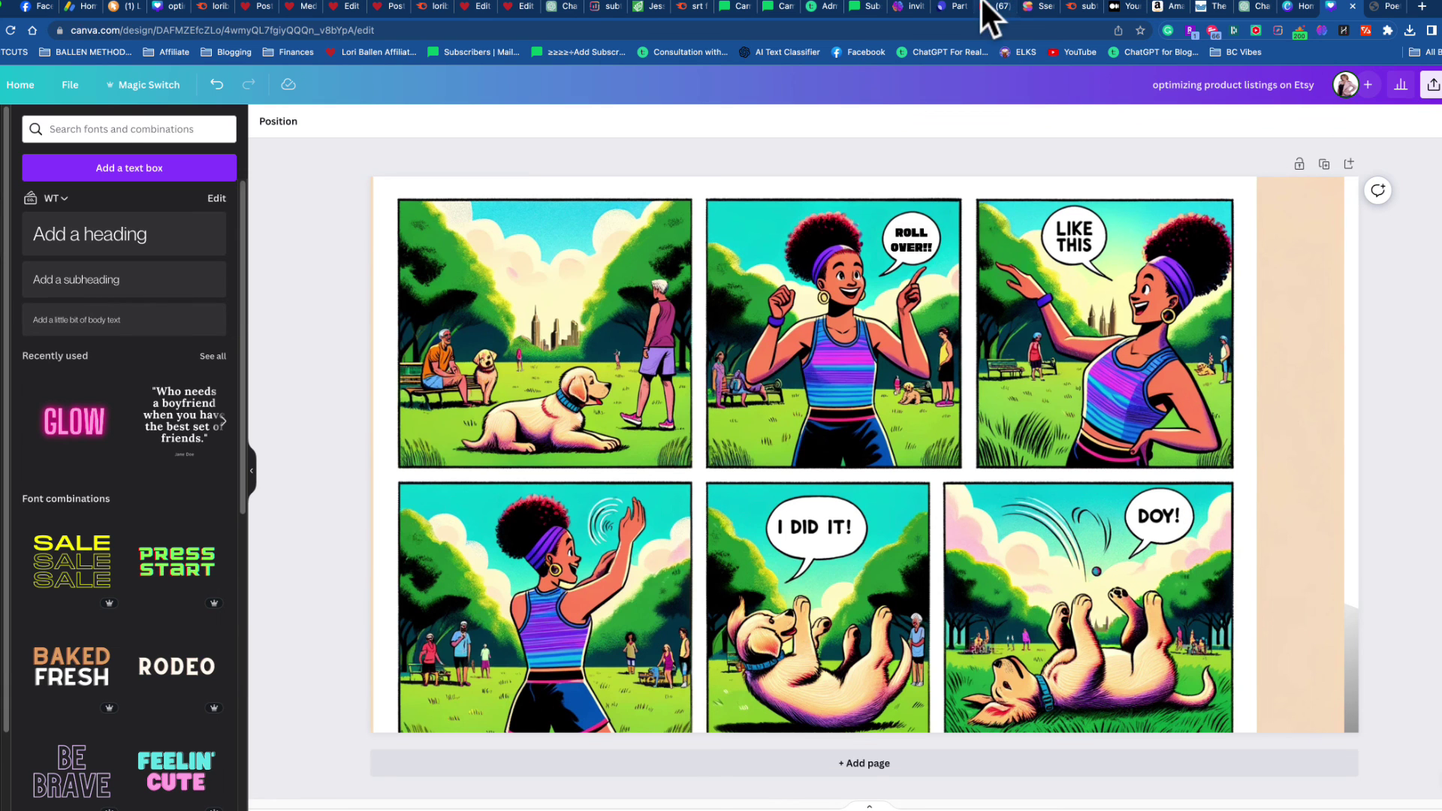
Switch back to ChatGPT, where the original comic strip image is open.
{"action": "left_click", "coordinate": [1253, 9]}
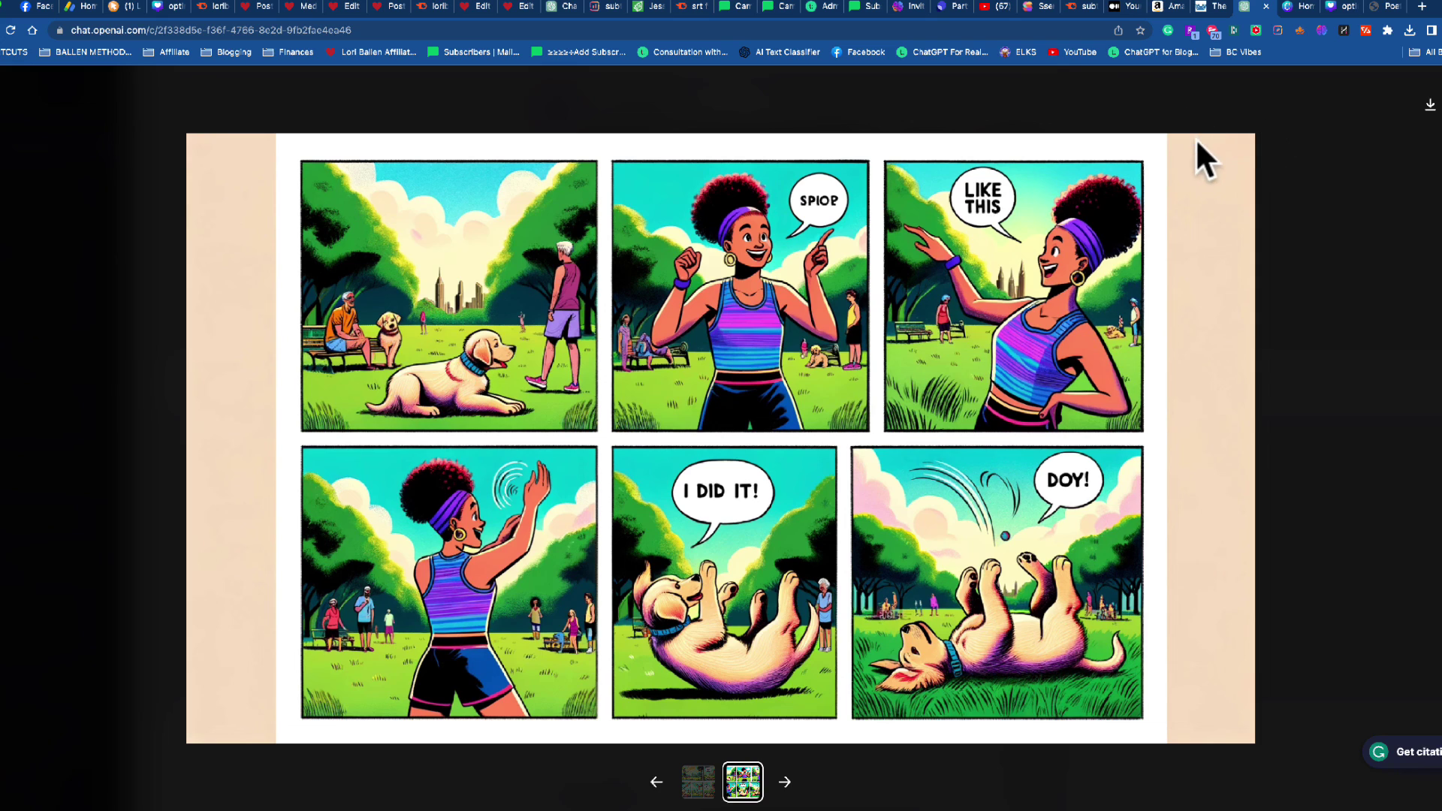
{"action": "mouse_move", "coordinate": [972, 797]}
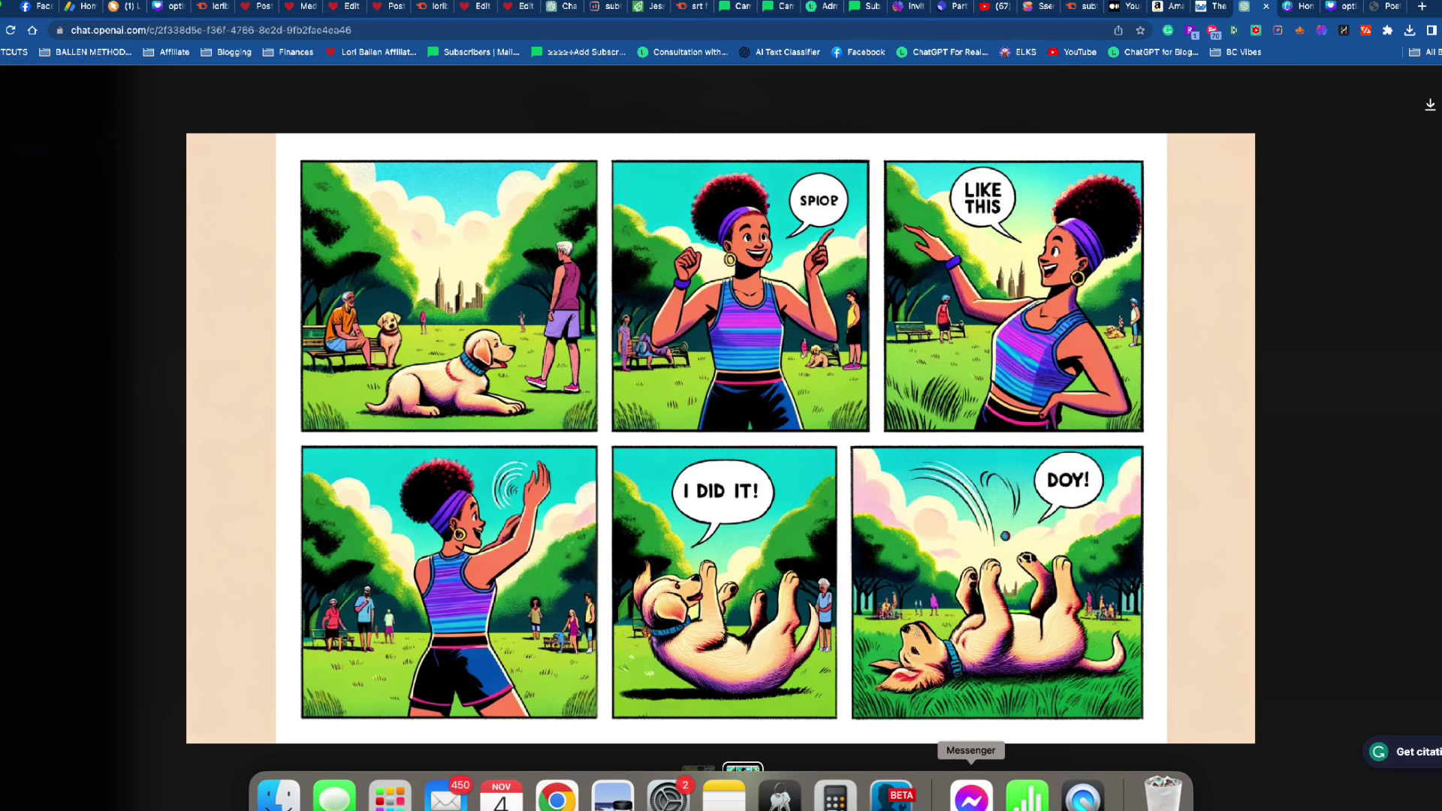